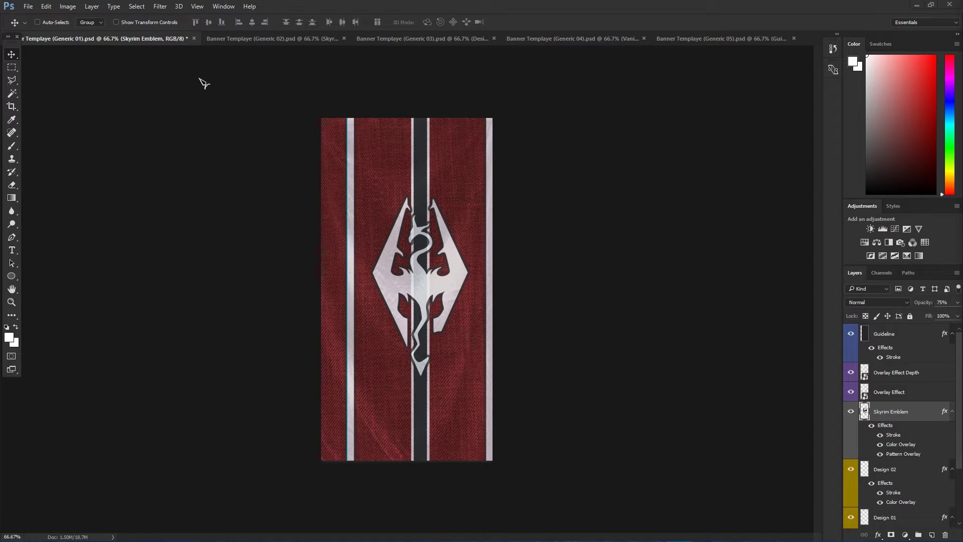
Flip through the red, blue, green, grey and olive Generic 01–05 banner templates.
left_click(248, 40)
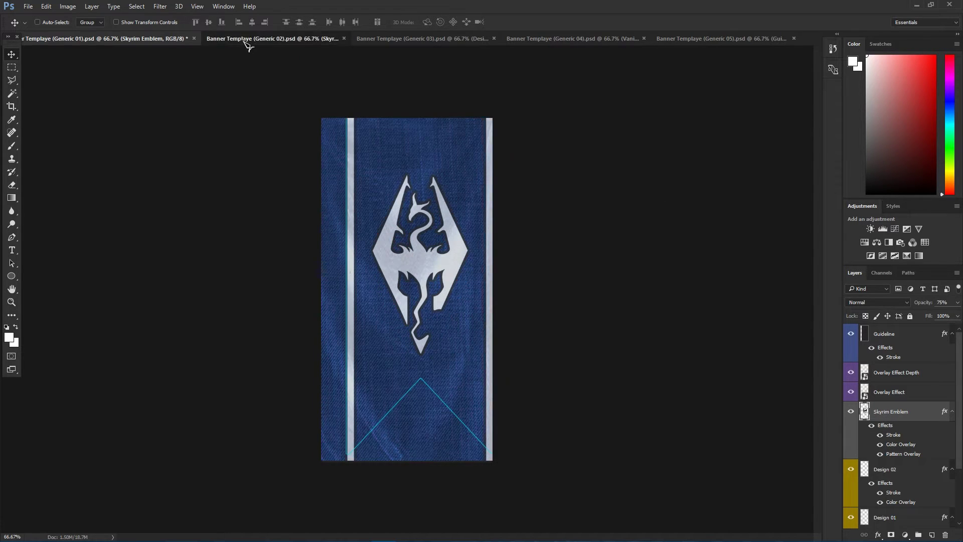
left_click(431, 41)
left_click(554, 41)
left_click(690, 41)
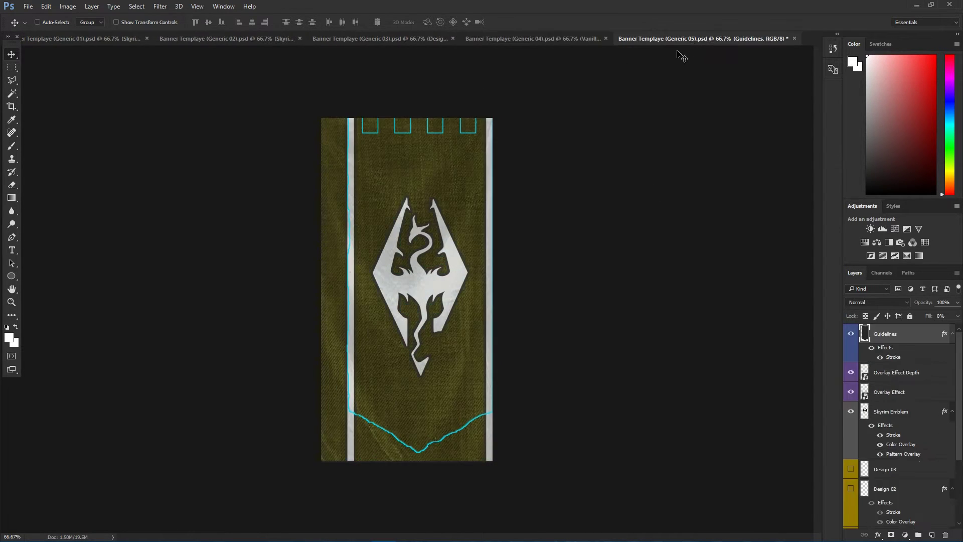
left_click(122, 41)
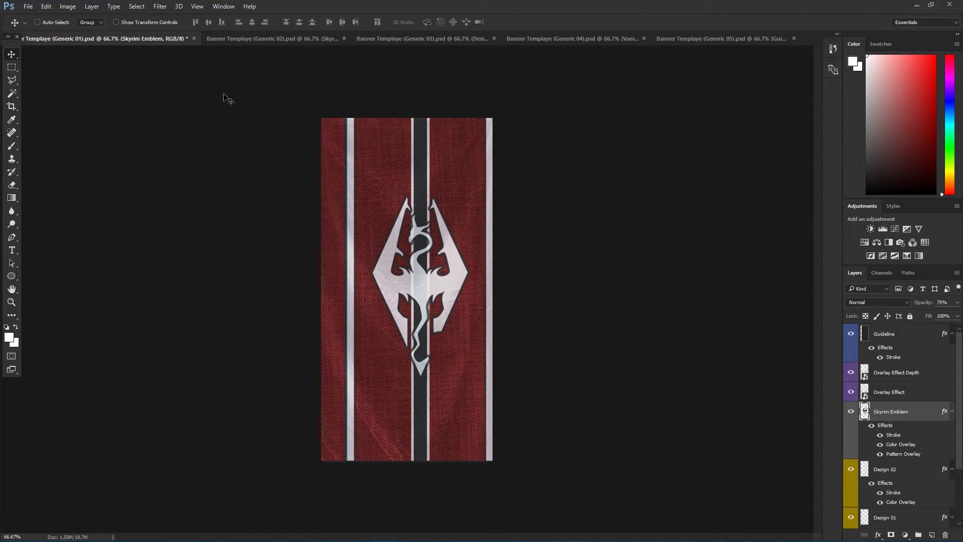
left_click(236, 42)
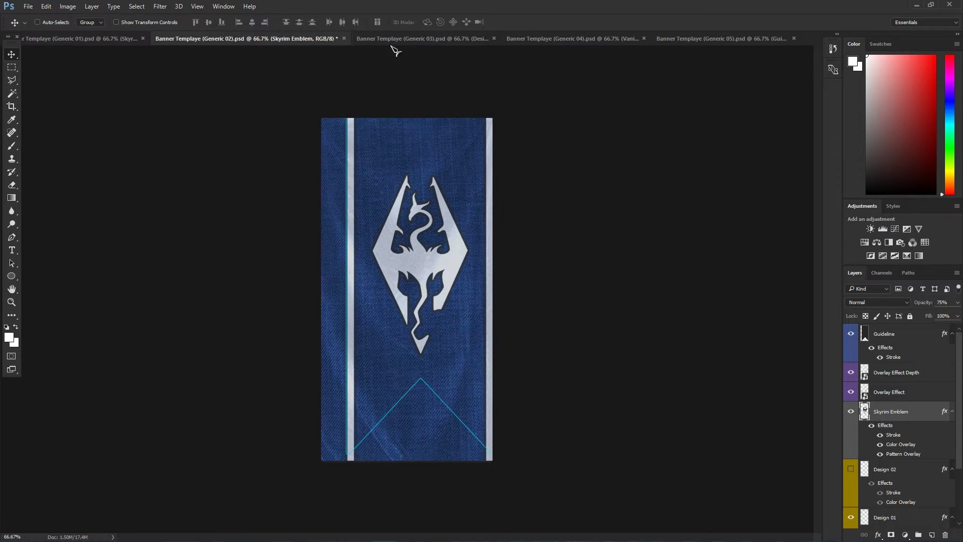
left_click(394, 43)
left_click(550, 42)
left_click(678, 44)
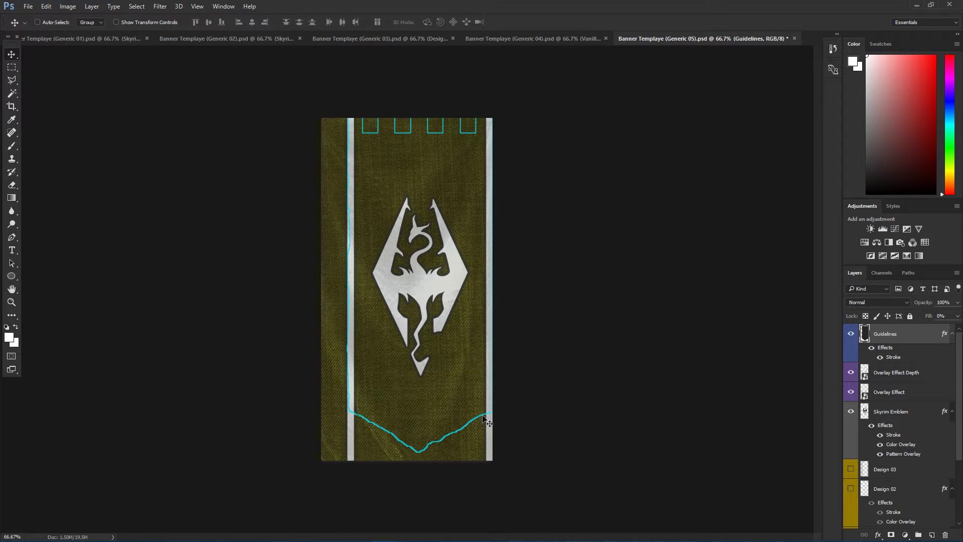
left_click(512, 42)
scroll(900, 393, "down", 5)
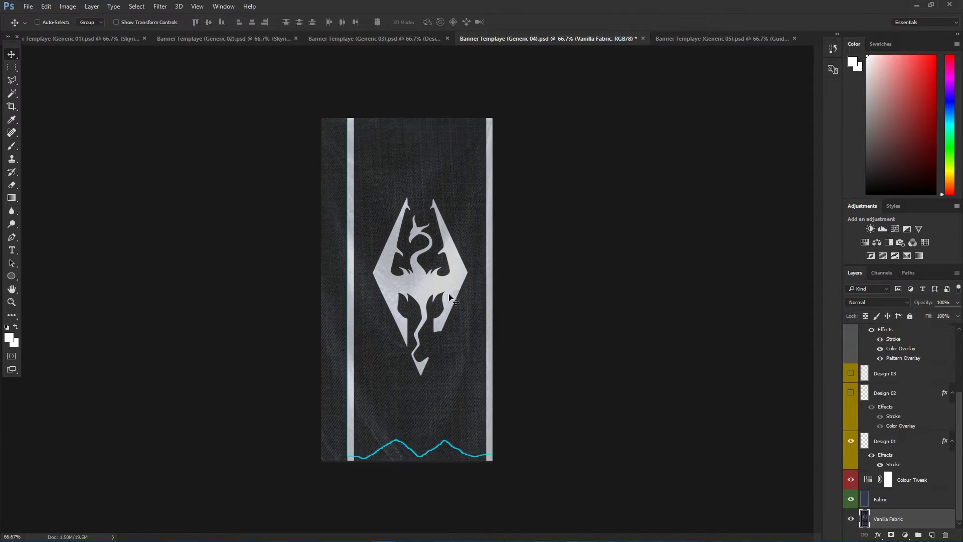
scroll(900, 393, "up", 5)
Toggle the Guideline layer off and on, then view the green, blue and red banners.
left_click(896, 336)
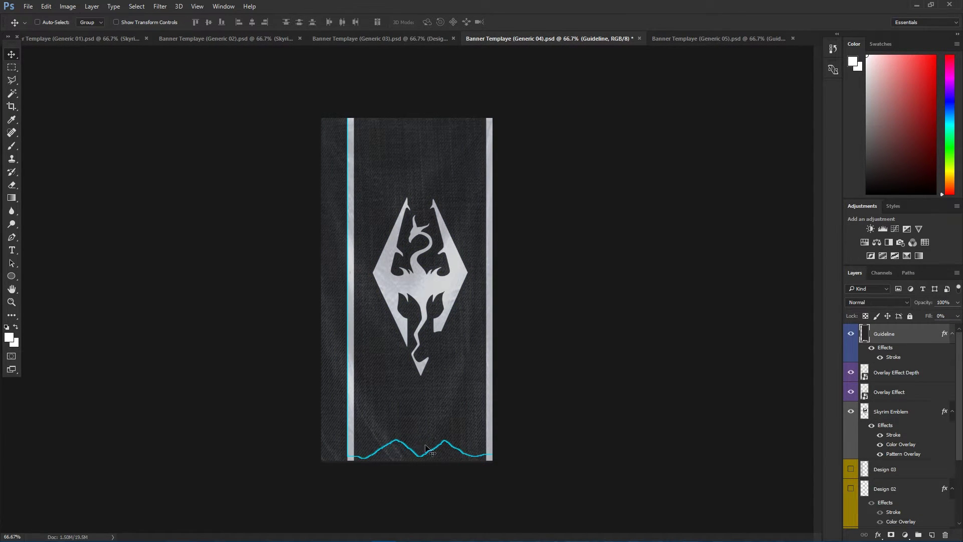
left_click(851, 333)
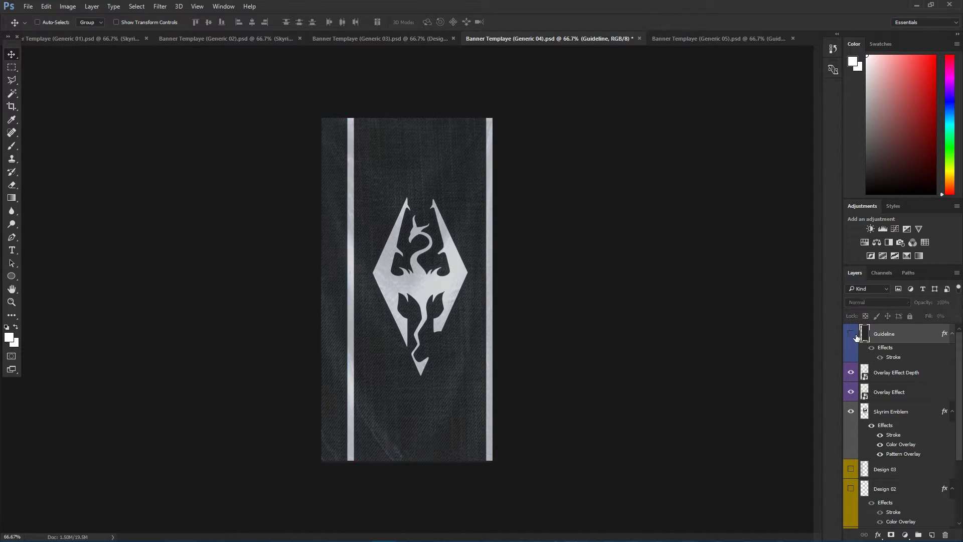
left_click(850, 334)
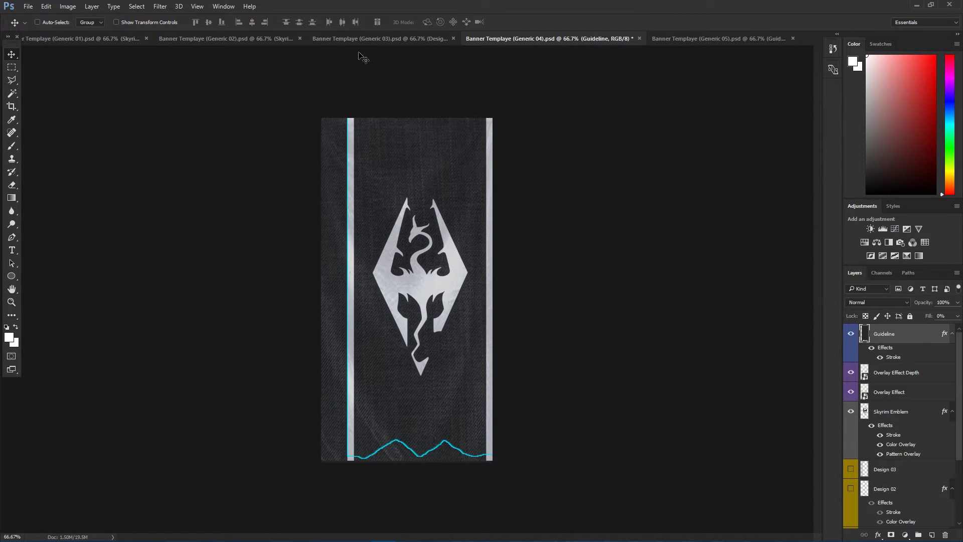
left_click(354, 38)
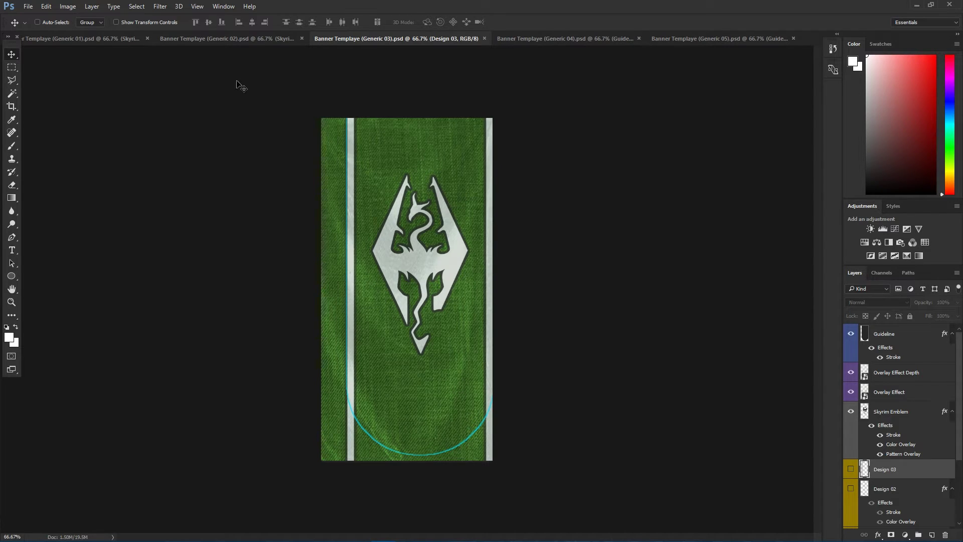
left_click(248, 39)
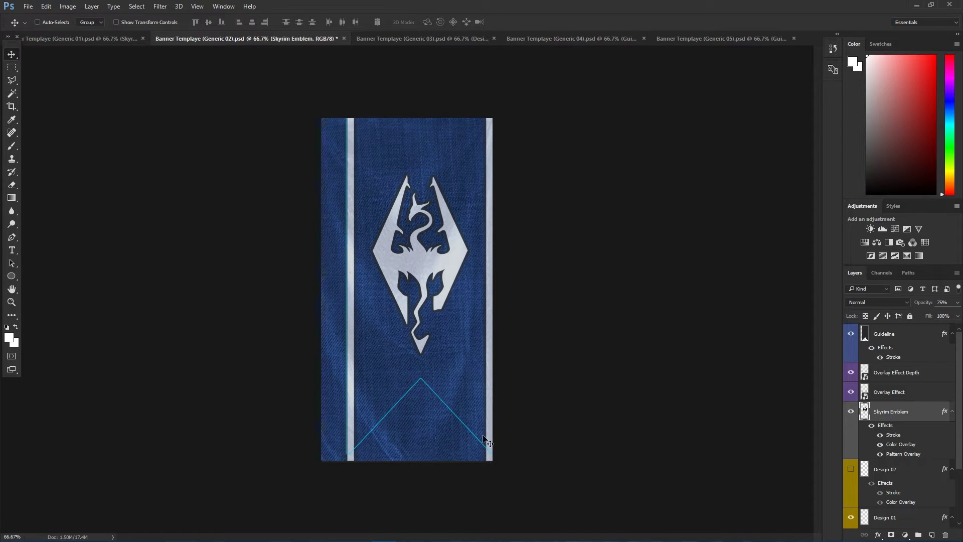
left_click(115, 40)
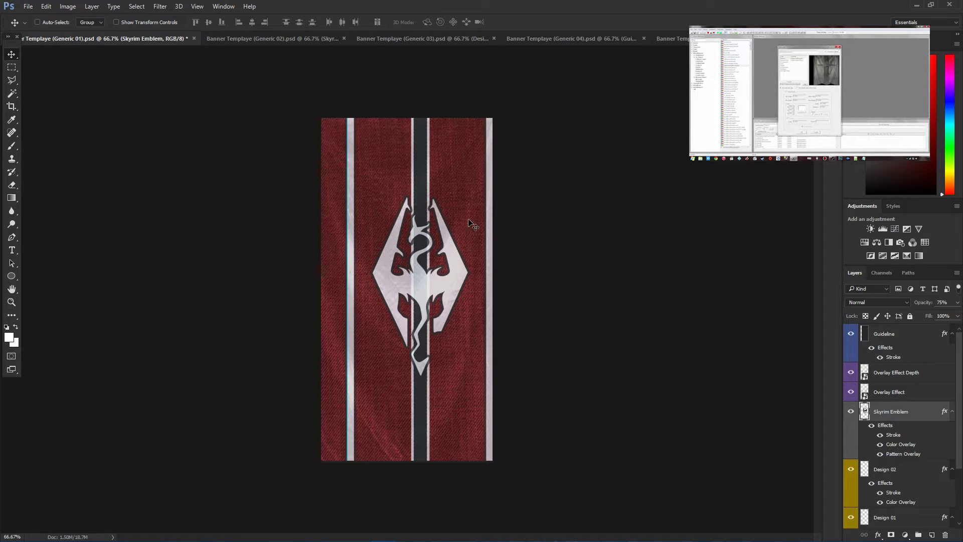
Check the red Generic 01 banner's image size without resizing it.
left_click(67, 6)
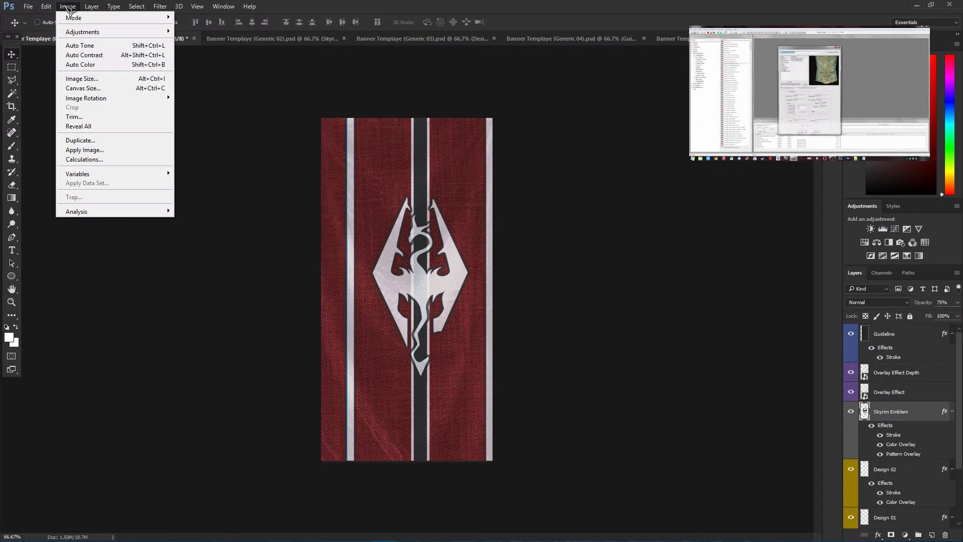
left_click(83, 78)
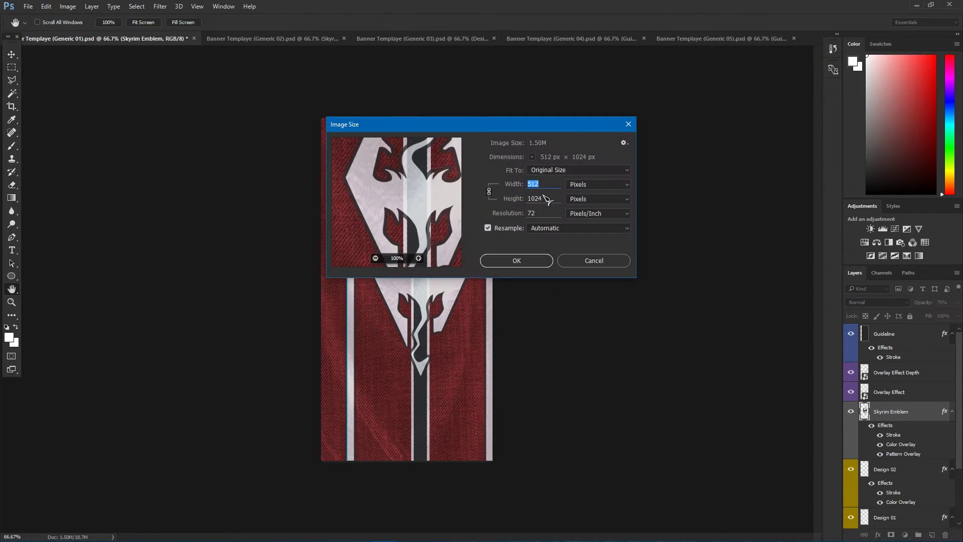
left_click(594, 262)
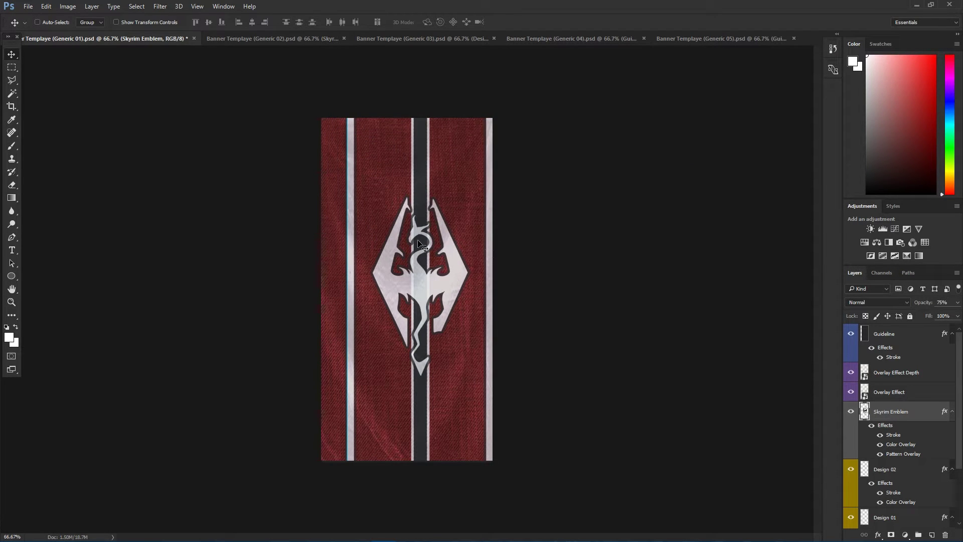
Inspect the Fabric, Design 01 and Guideline layers in the Layers panel.
scroll(884, 396, "down", 3)
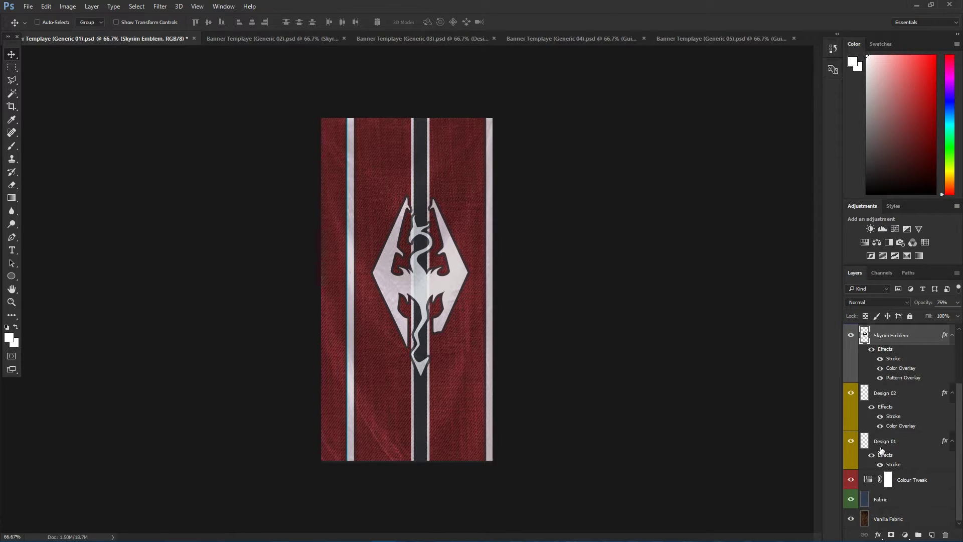
left_click(890, 500)
left_click(902, 443)
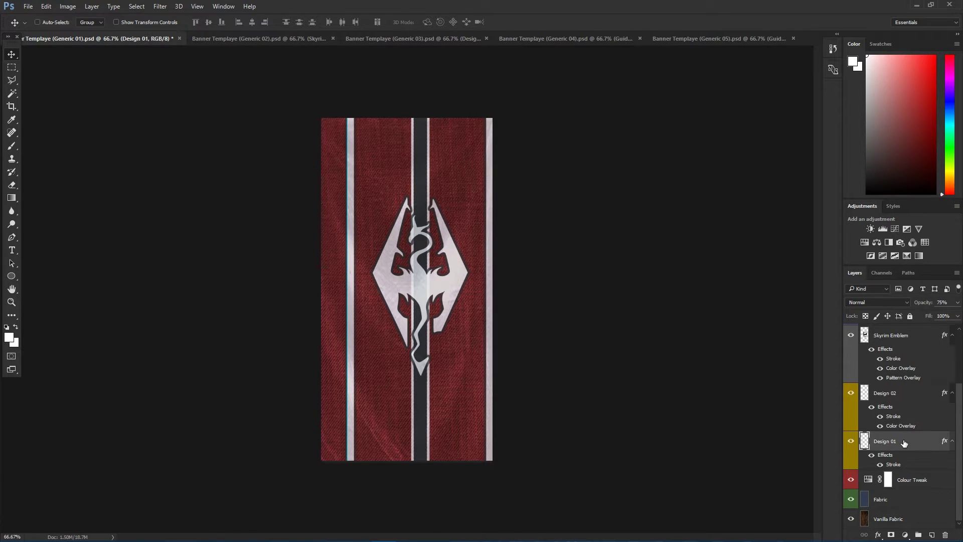
scroll(903, 442, "up", 3)
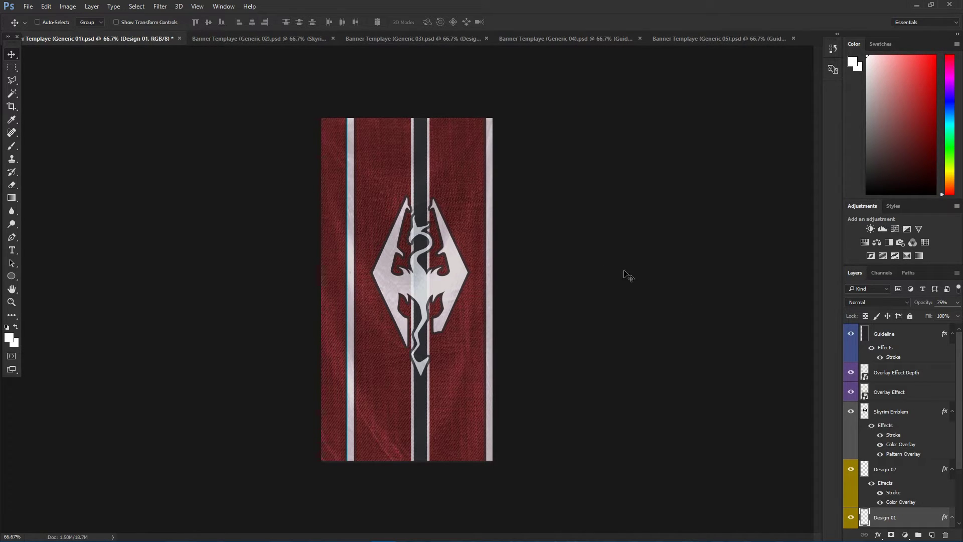
left_click(902, 341)
scroll(902, 346, "down", 2)
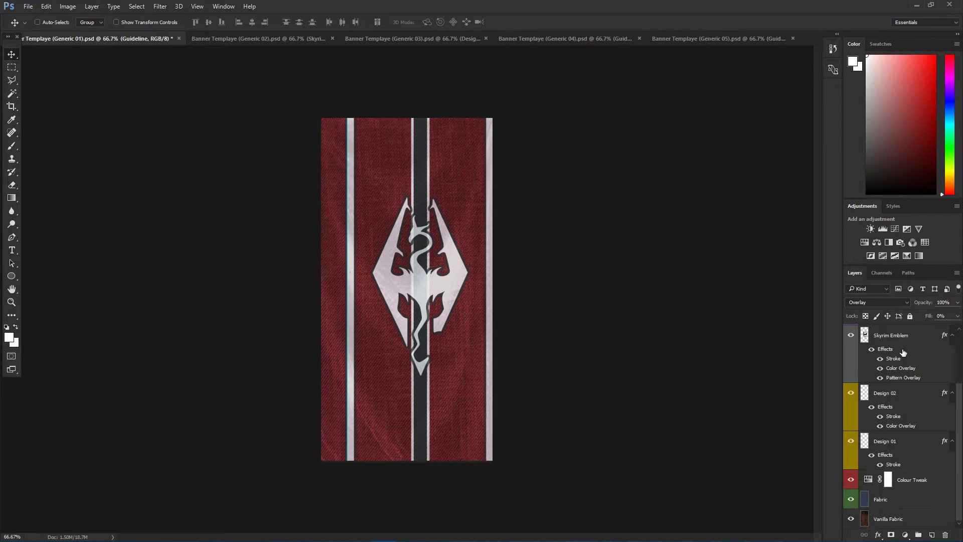
scroll(901, 363, "up", 2)
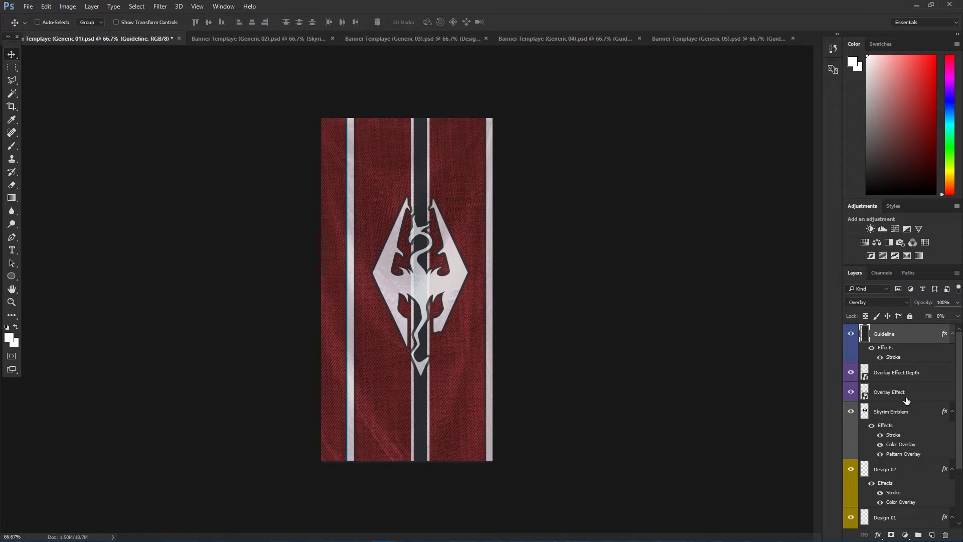
scroll(905, 399, "down", 2)
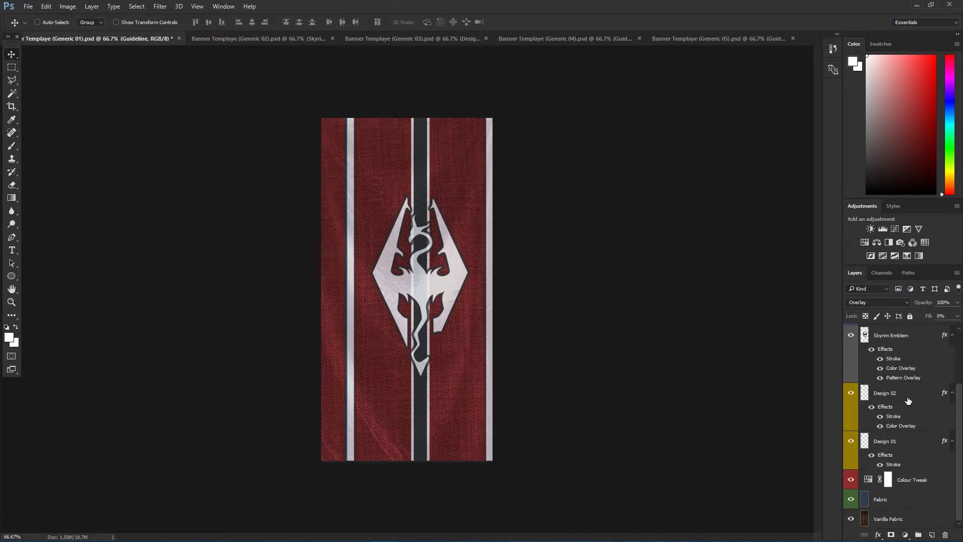
Hide the Fabric, Colour Tweak and Design layers to view the Vanilla Fabric base, then restore them.
left_click(892, 501)
left_click(889, 518)
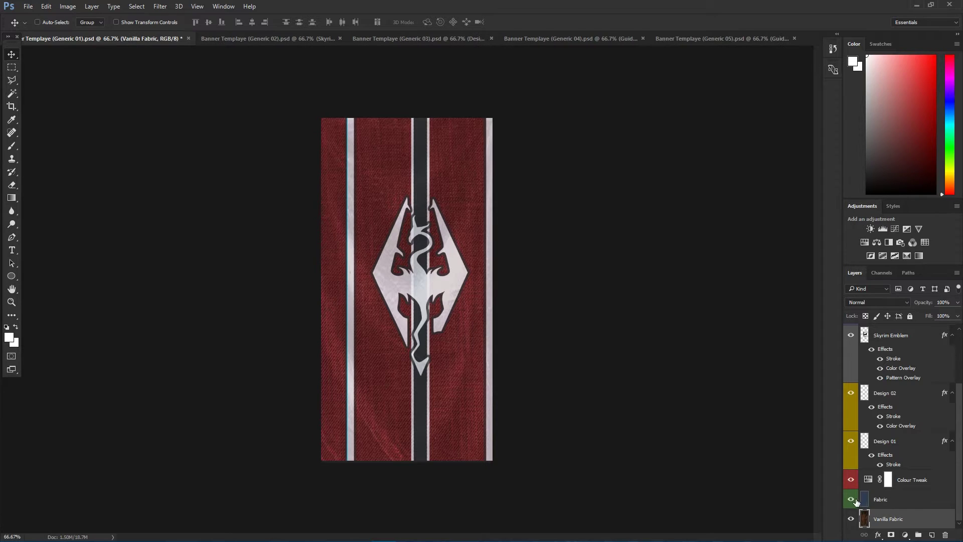
left_click_drag(850, 499, 851, 329)
scroll(848, 394, "up", 3)
scroll(886, 394, "down", 3)
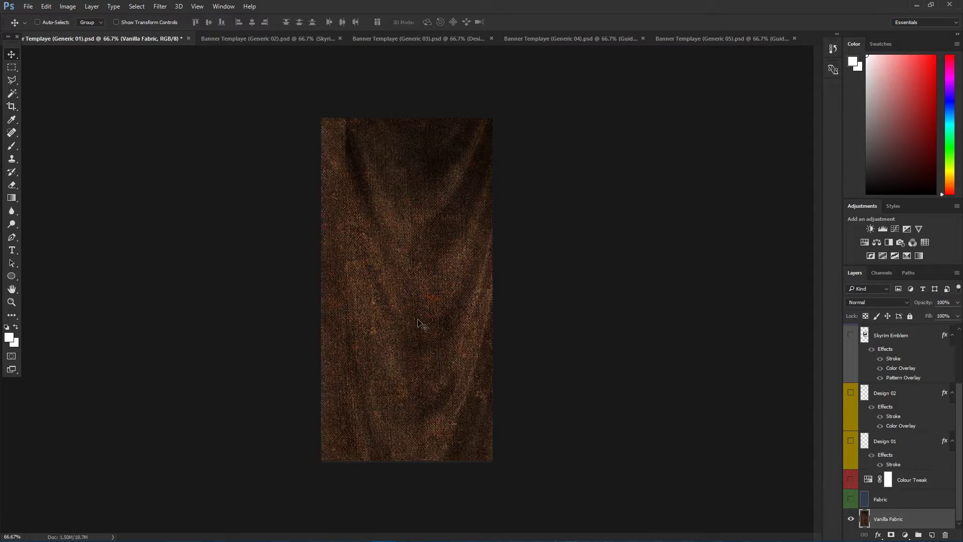
left_click(851, 499)
left_click_drag(853, 482, 850, 341)
scroll(857, 399, "up", 3)
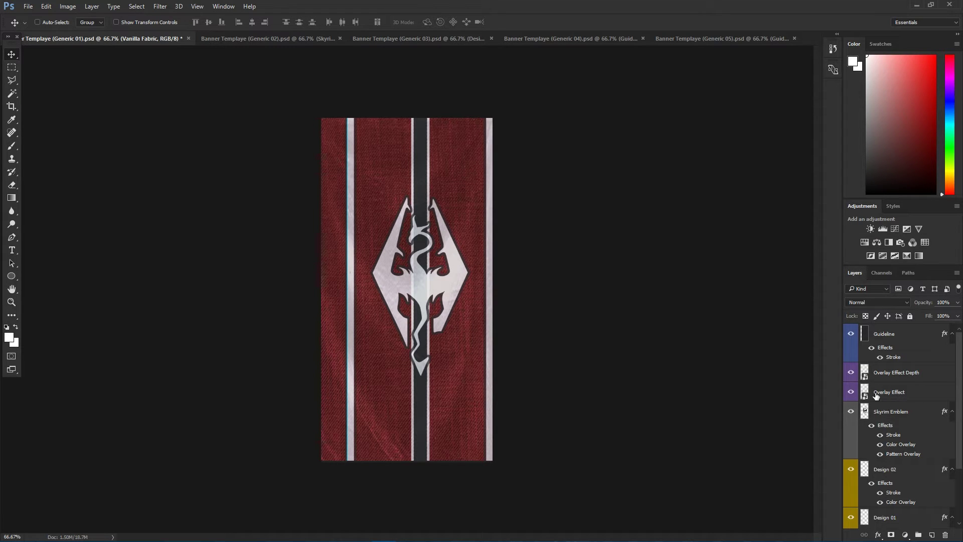
Compare the banner with the Overlay Effect, Overlay Effect Depth and Skyrim Emblem layers hidden and shown.
left_click(851, 372)
left_click(851, 392)
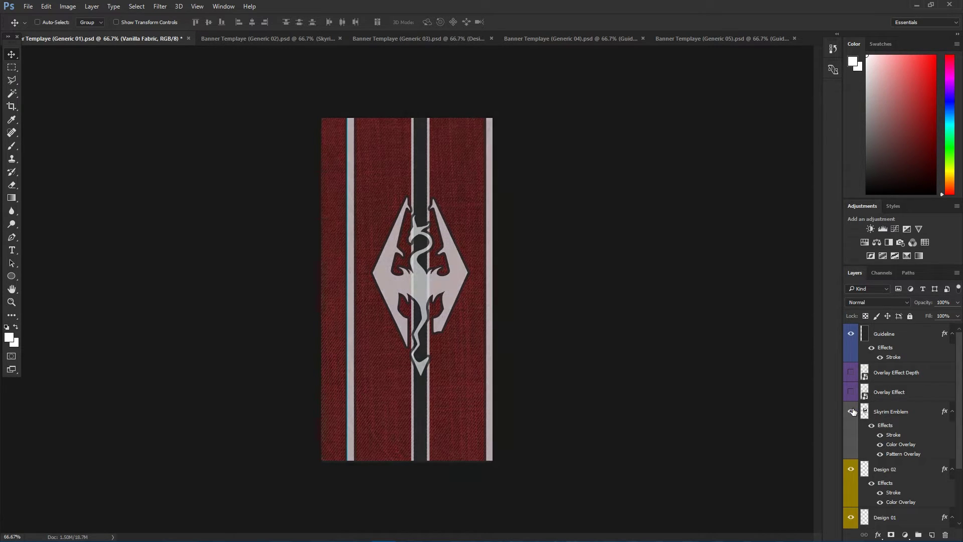
left_click(851, 412)
left_click(850, 392)
left_click(851, 411)
left_click(851, 372)
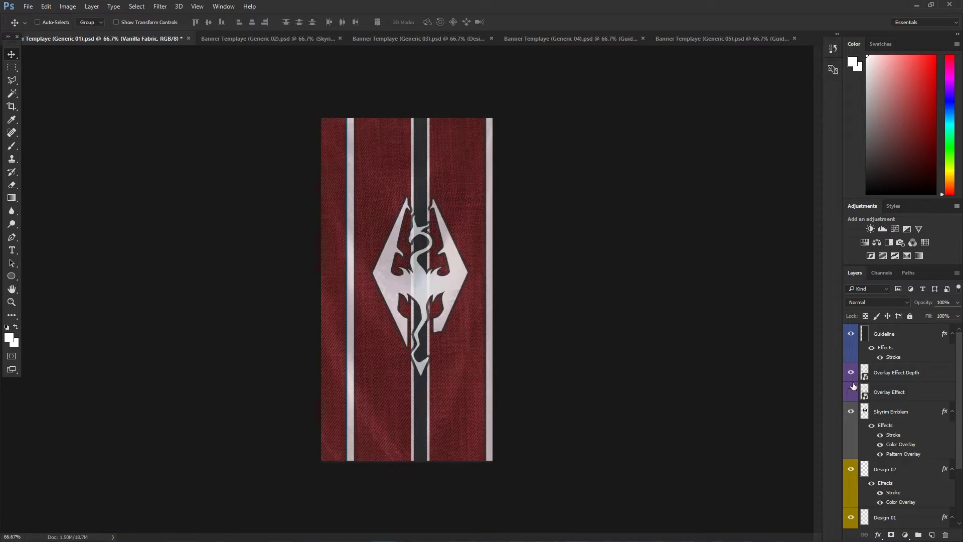
left_click(851, 391)
Hide and restore both Overlay Effect shading layers once more.
left_click(851, 372)
left_click(850, 391)
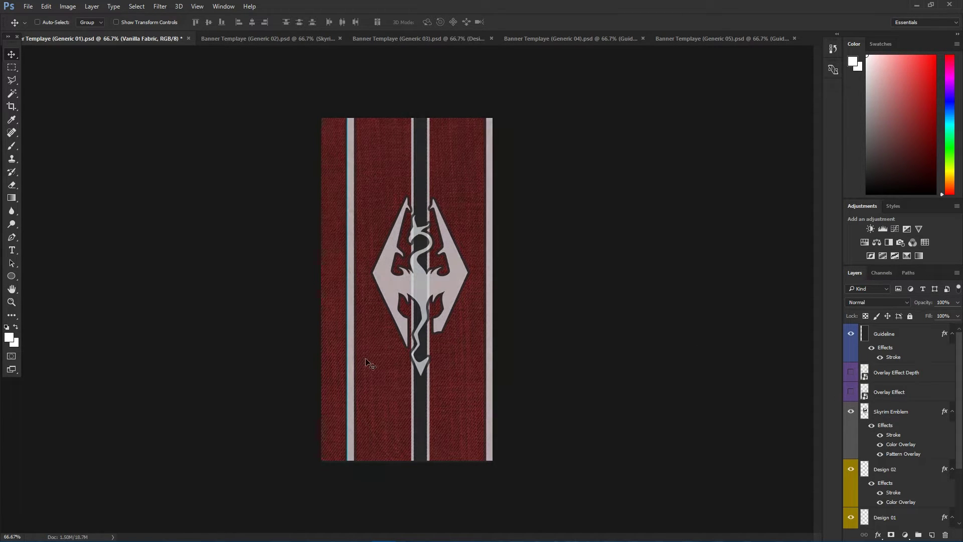
left_click(851, 391)
left_click(851, 372)
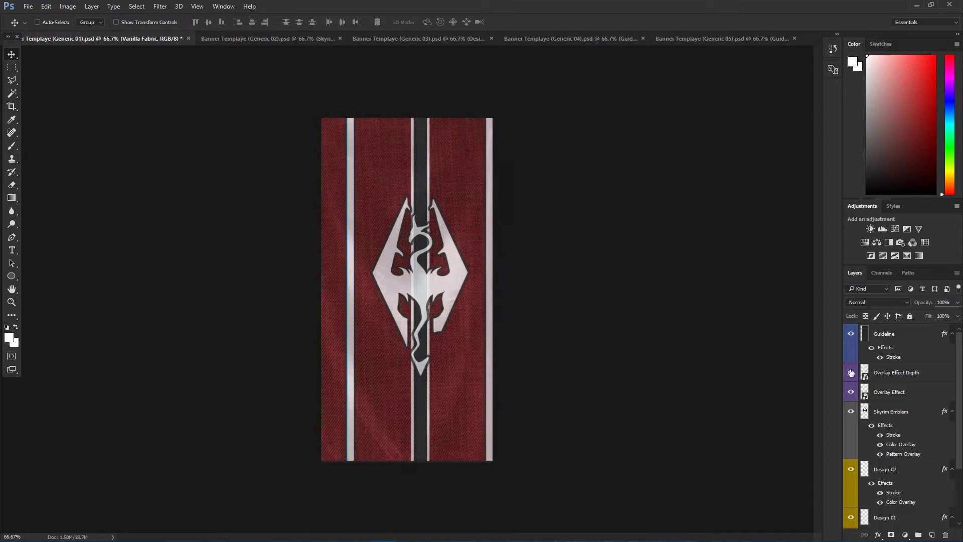
scroll(874, 346, "down", 1)
scroll(874, 385, "up", 1)
Compare the red and blue Generic 02 banners with and without the cyan guides, leaving them visible.
left_click(851, 333)
left_click(851, 334)
left_click(238, 40)
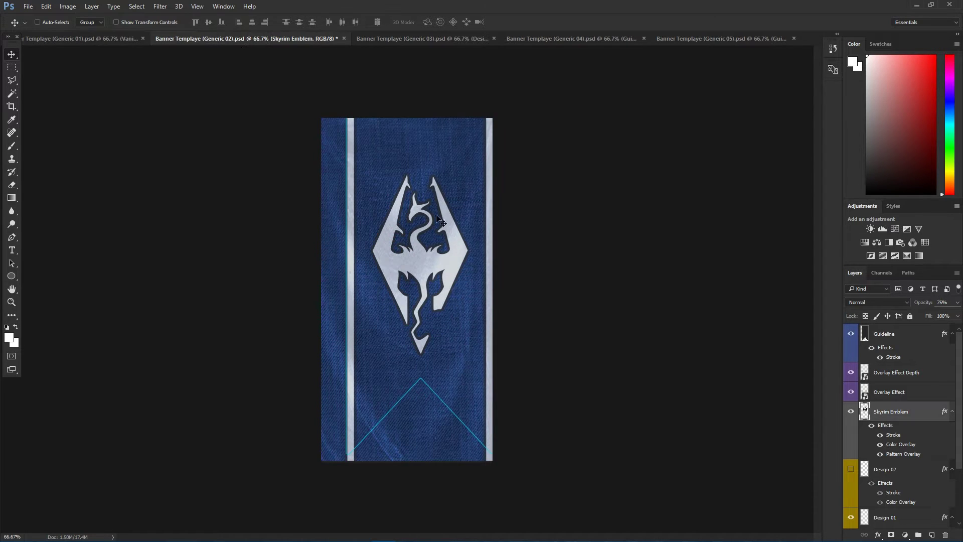
left_click(851, 333)
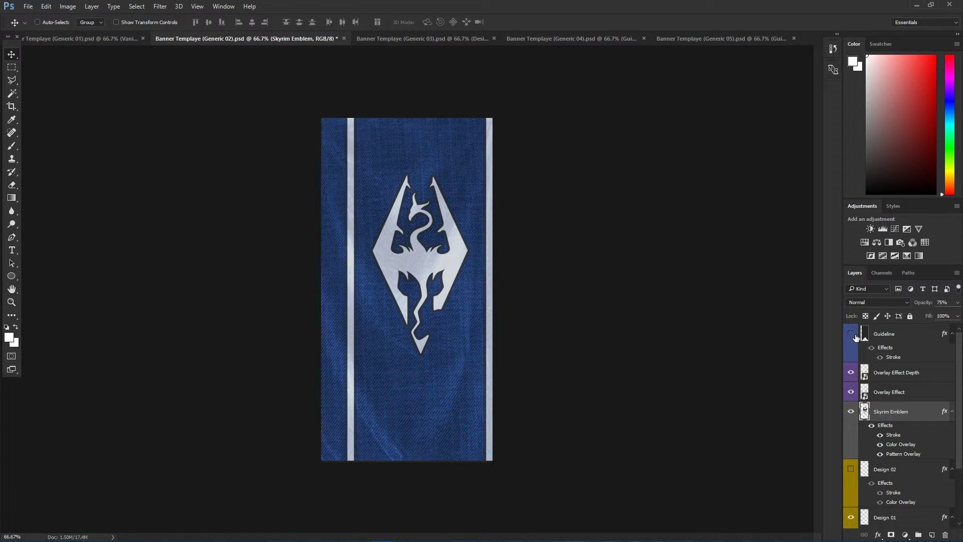
left_click(850, 334)
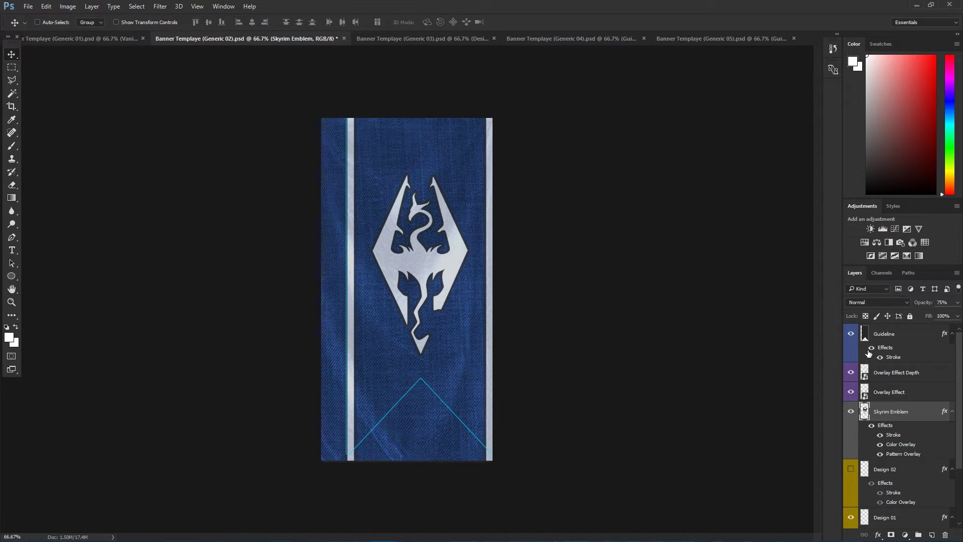
left_click(860, 333)
left_click(851, 334)
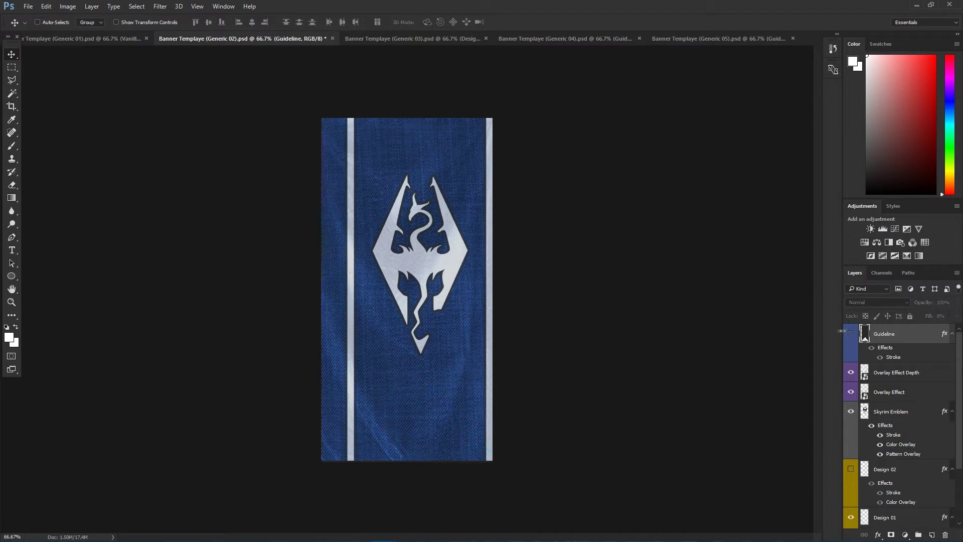
left_click(851, 334)
View Alpha 1 on Generic 02 and Alpha 2 on Generic 03 and 04, then return to RGB.
left_click(882, 273)
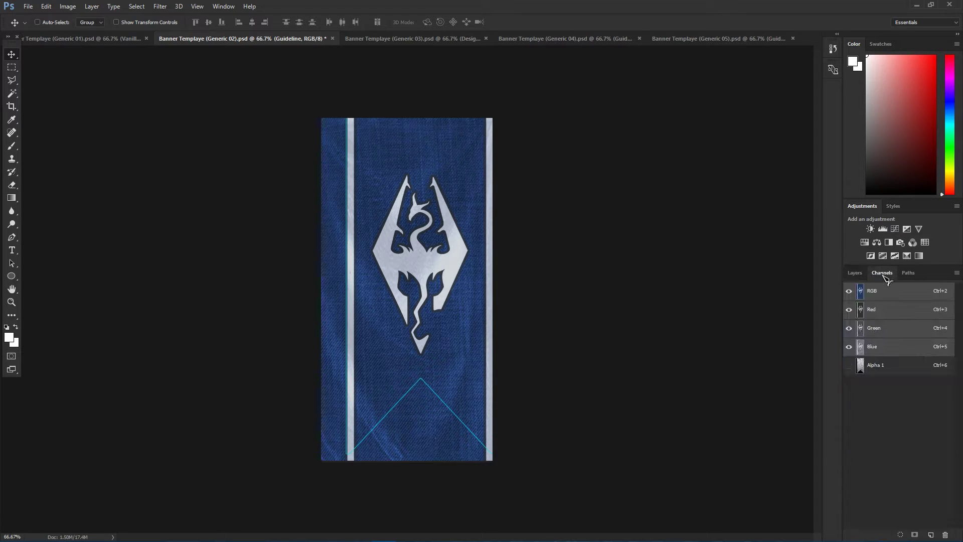
left_click(883, 365)
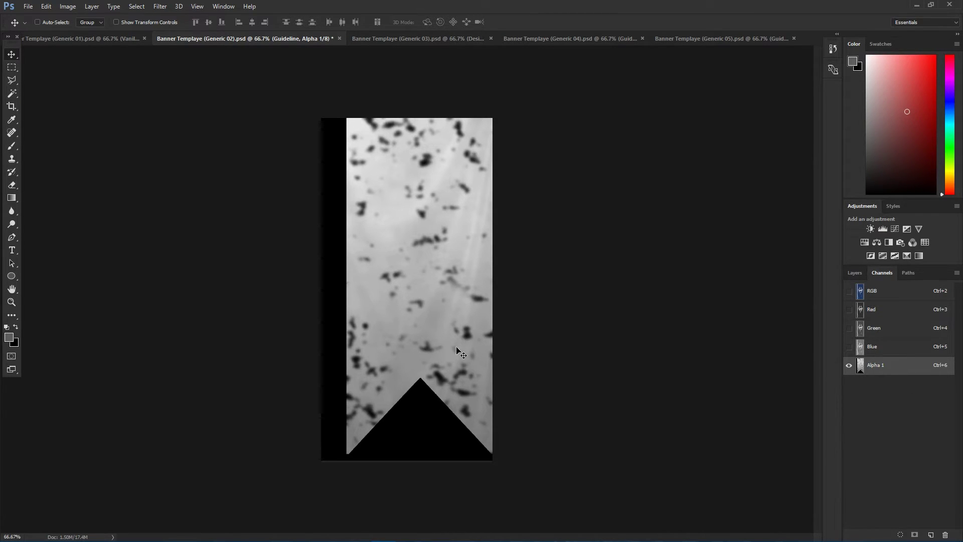
left_click(423, 39)
left_click(881, 366)
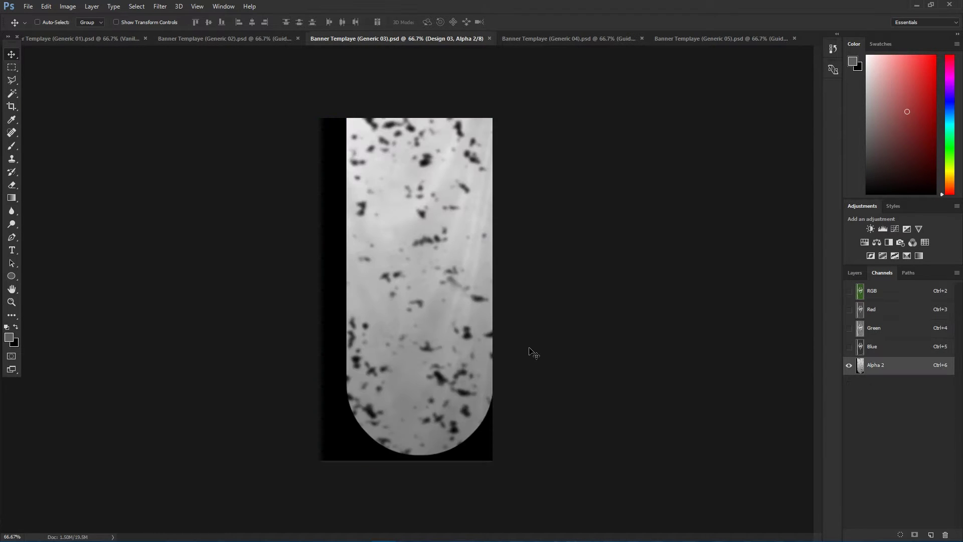
left_click(530, 39)
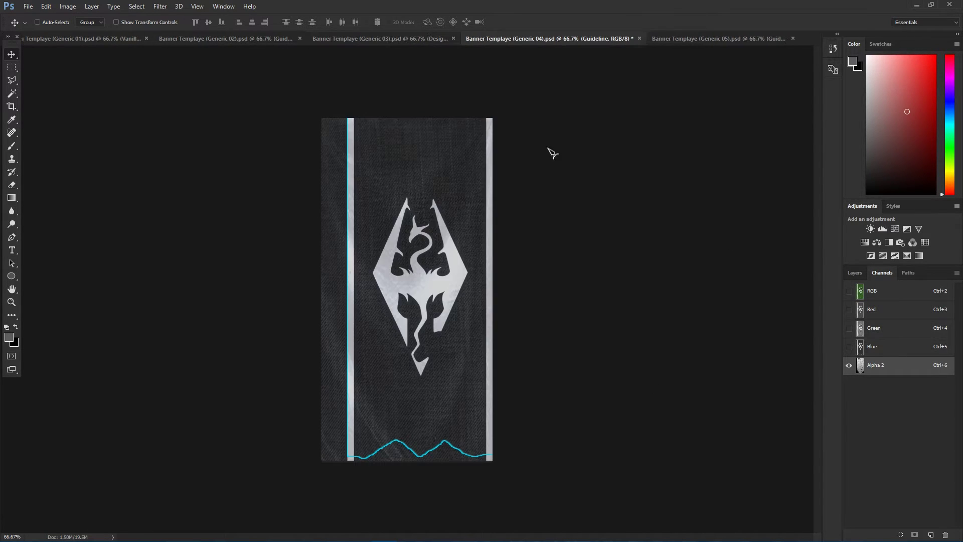
left_click(910, 371)
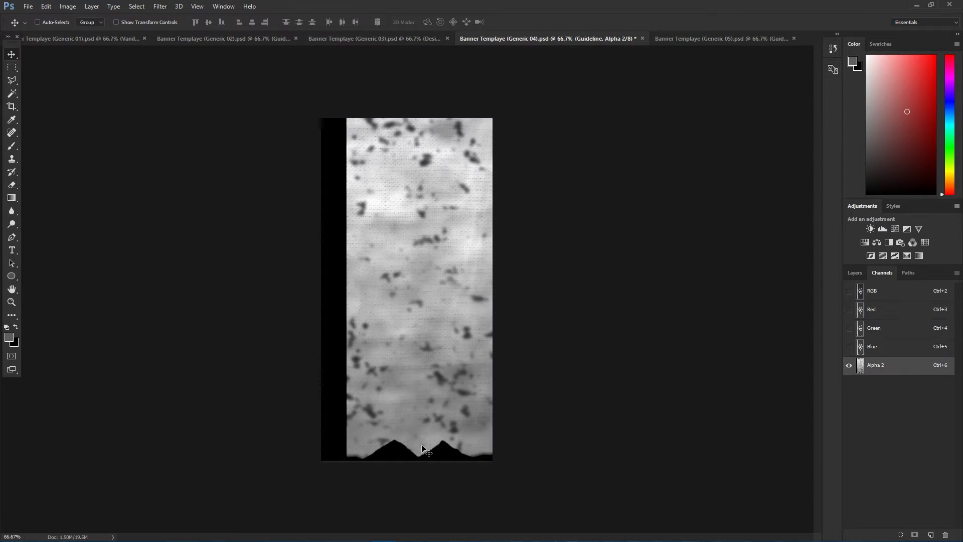
left_click(884, 296)
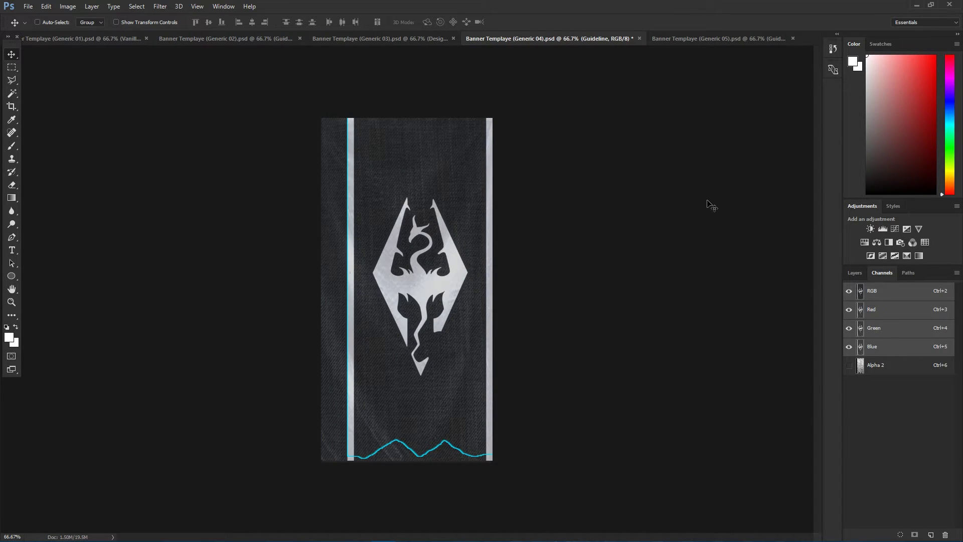
Return to Generic 03's Layers panel and select its Guideline layer.
left_click(375, 39)
left_click(854, 273)
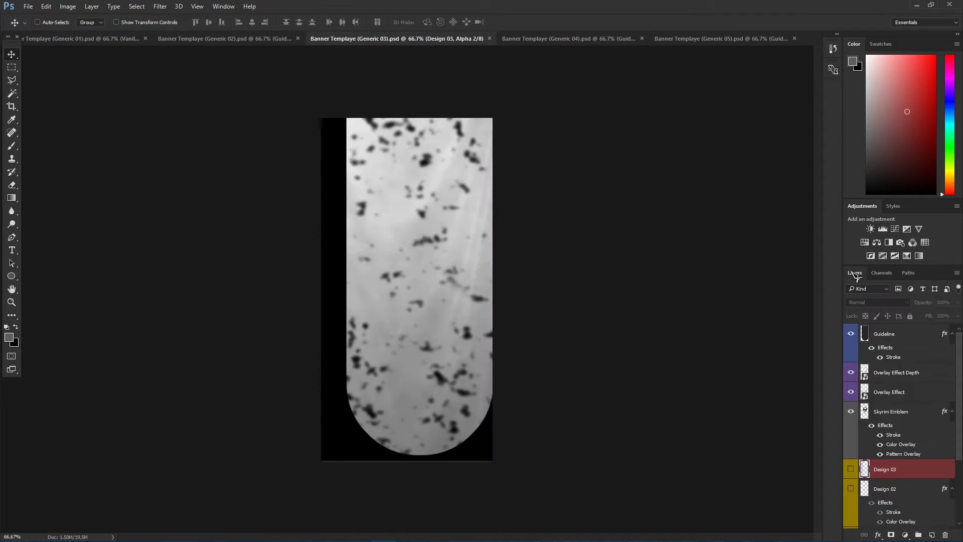
left_click(898, 339)
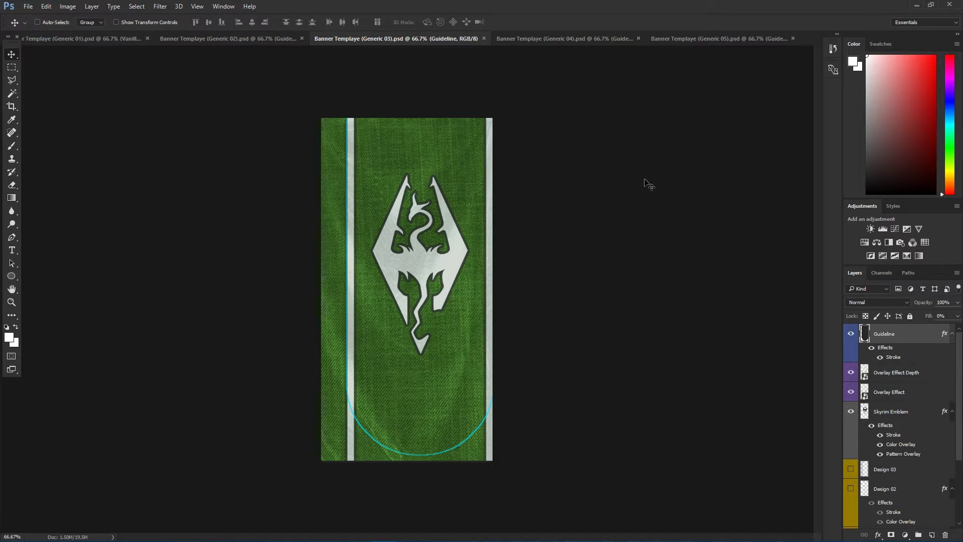
Open the olive Generic 05 banner and toggle its cyan guidelines off and on.
left_click(557, 40)
left_click(705, 39)
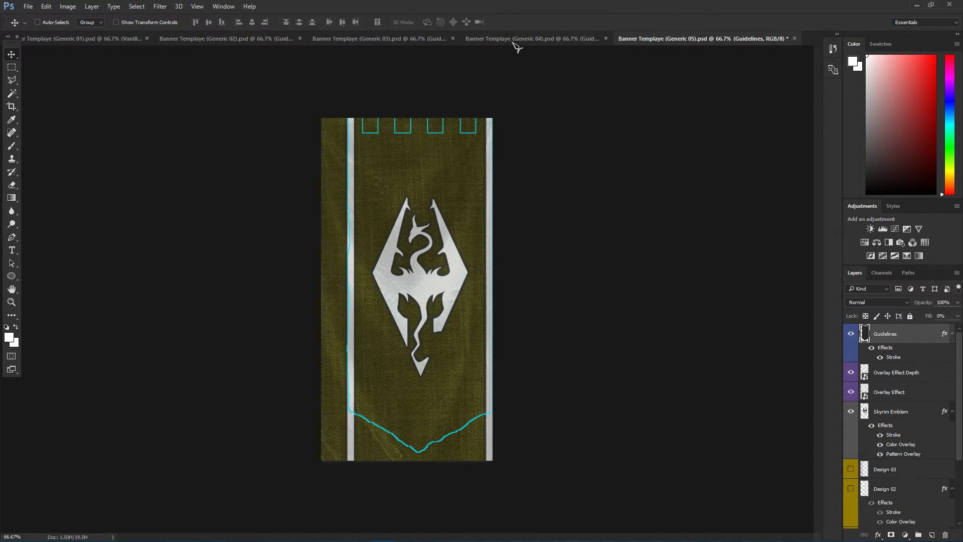
left_click(851, 335)
left_click(851, 334)
scroll(920, 355, "down", 3)
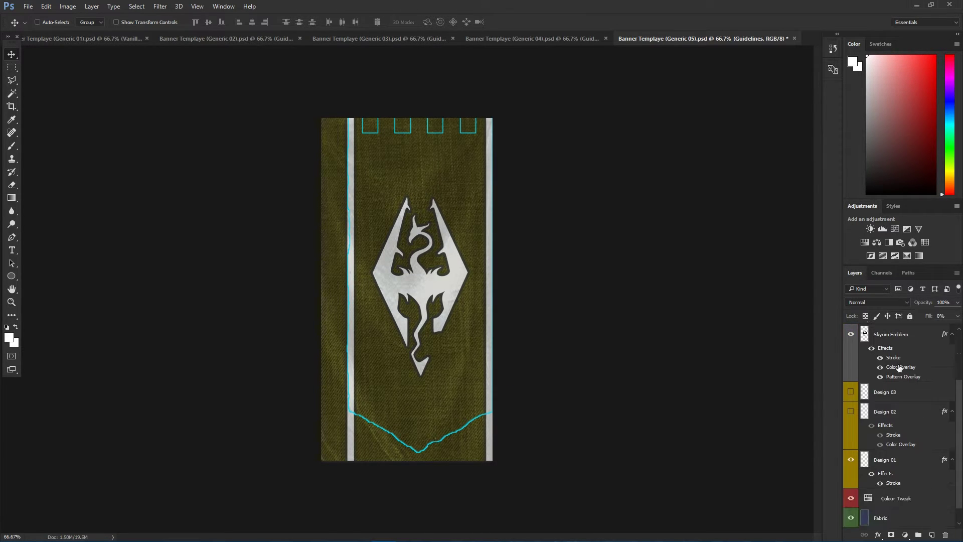
scroll(897, 371, "up", 2)
Select the Skyrim Emblem layer and toggle the dragon emblem, leaving it hidden.
left_click(892, 394)
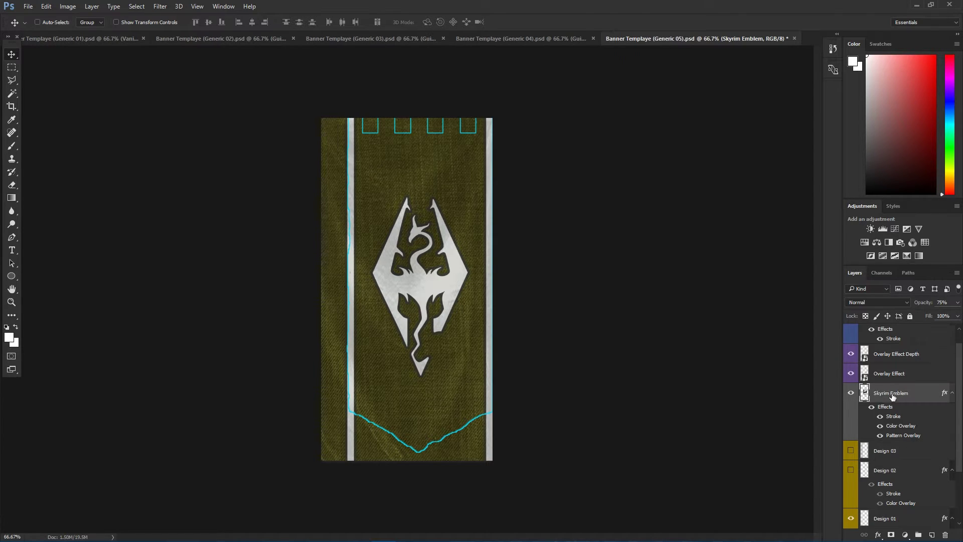
left_click(853, 394)
left_click(852, 394)
left_click(852, 394)
left_click(852, 394)
left_click(852, 394)
Drag Banner Image 01 from the desktop onto the olive Generic 05 banner.
left_click(852, 394)
scroll(894, 394, "down", 2)
scroll(895, 394, "up", 3)
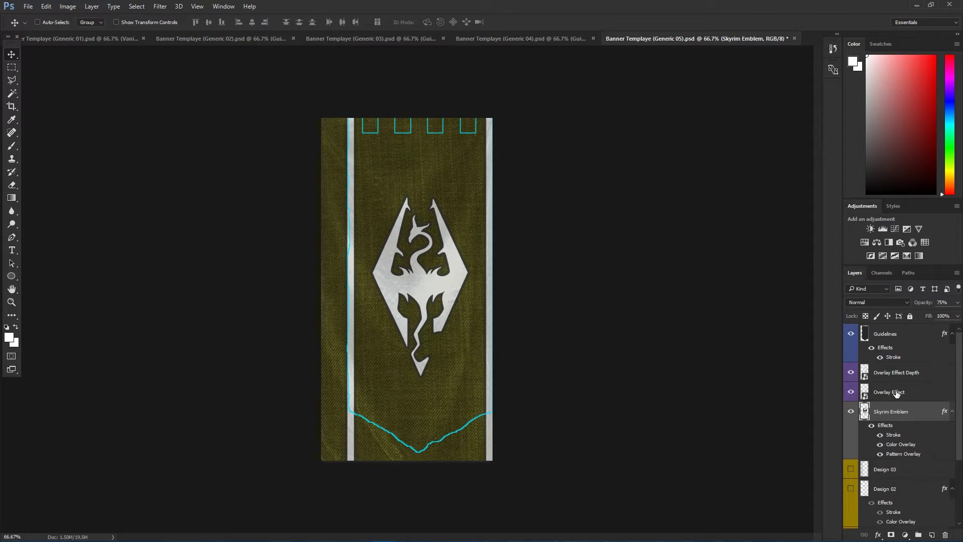
left_click(917, 5)
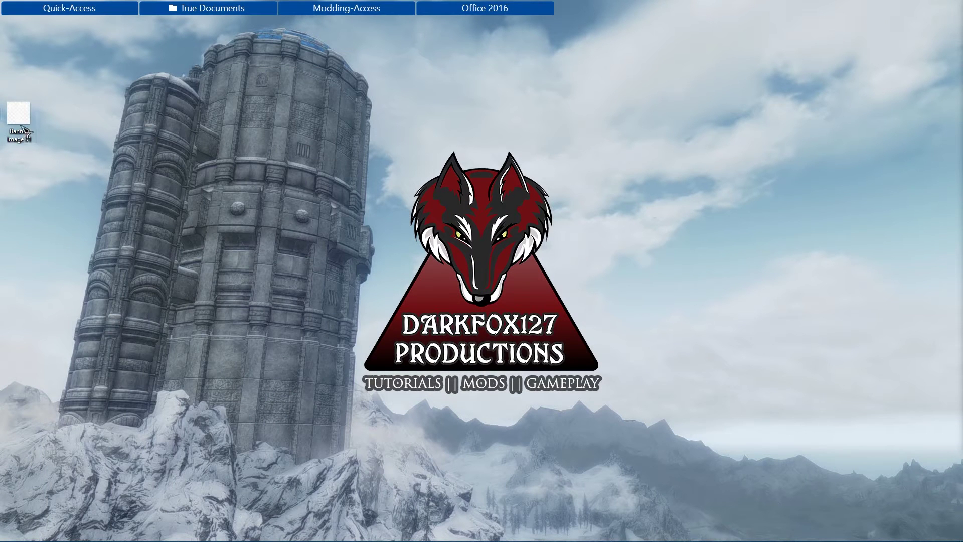
left_click_drag(20, 125, 525, 203)
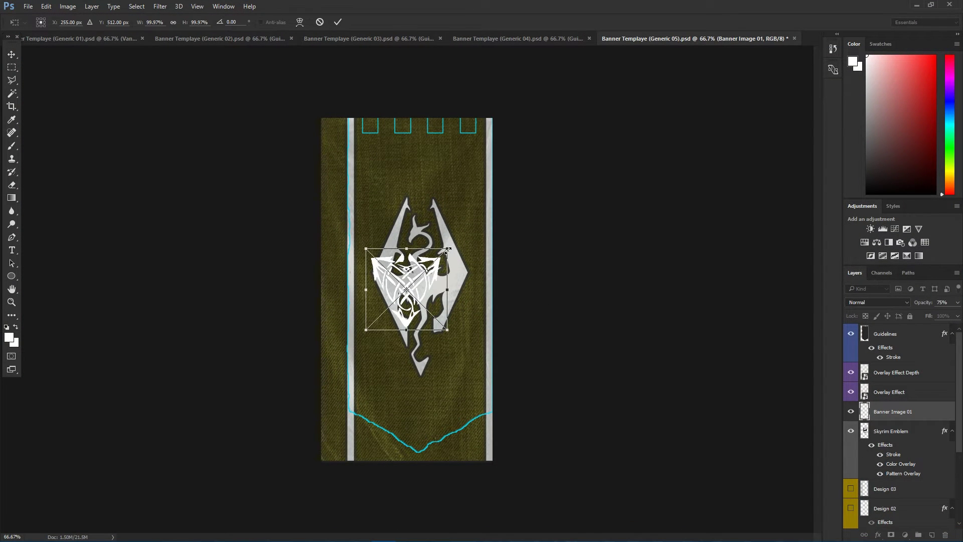
Enlarge the placed knot to about 190%, commit it and reposition it.
left_click_drag(448, 248, 533, 188, "shift")
left_click(12, 54)
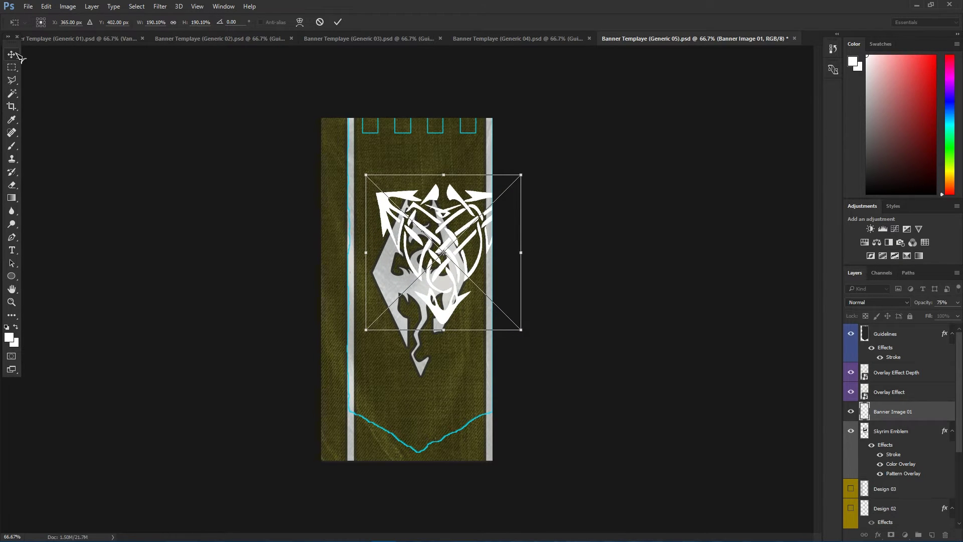
left_click(441, 207)
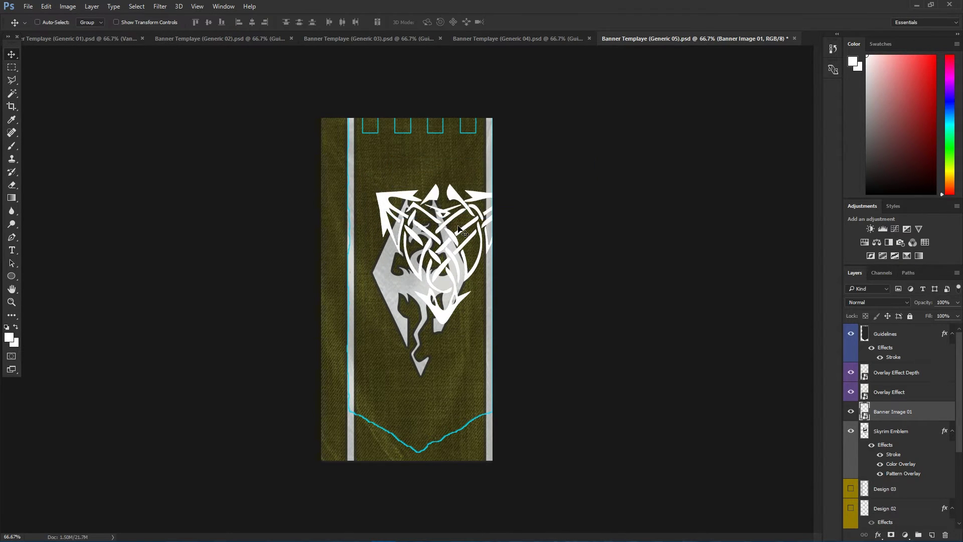
left_click_drag(456, 243, 440, 251)
Rescale the knot to about 157% with Ctrl+T, centre it, and hide the Skyrim Emblem.
key("ctrl")
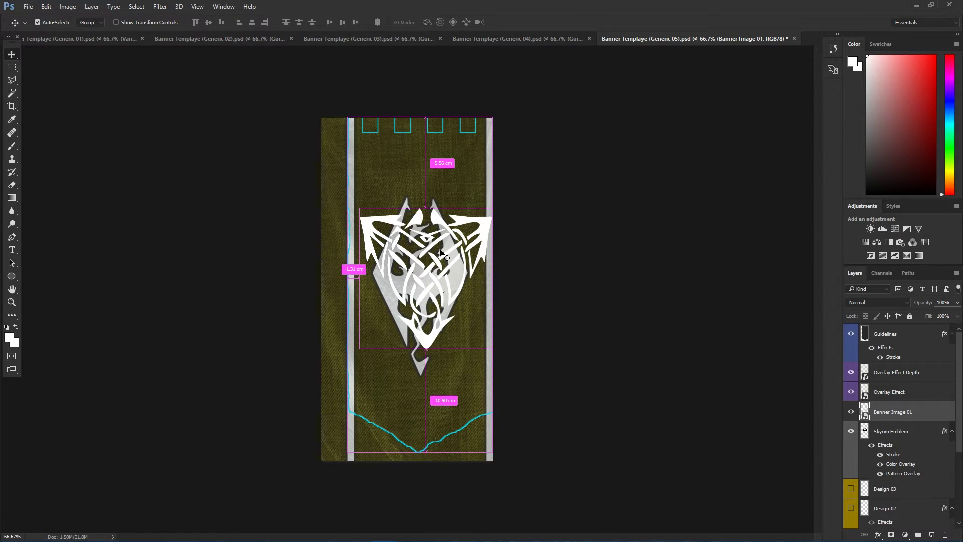
key("ctrl+t")
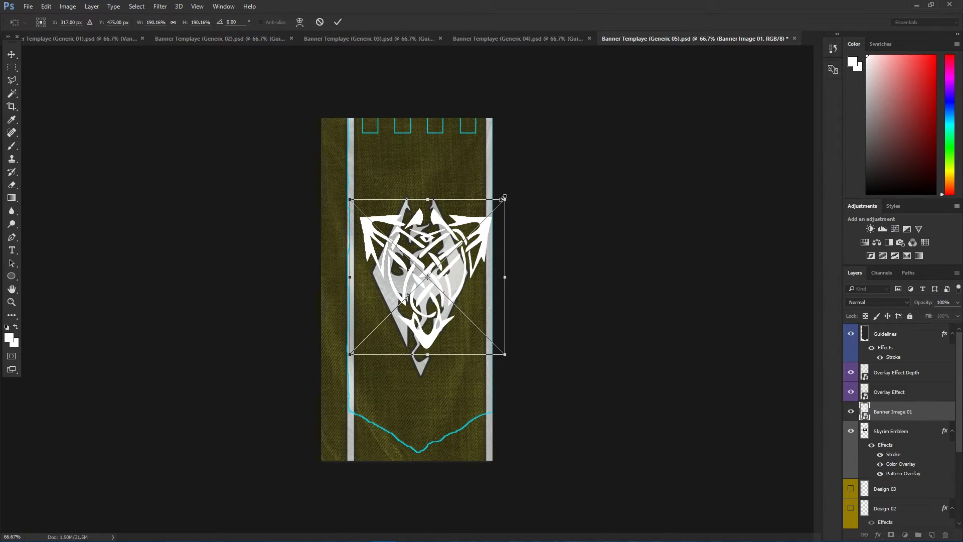
left_click_drag(503, 197, 443, 226)
left_click(338, 22)
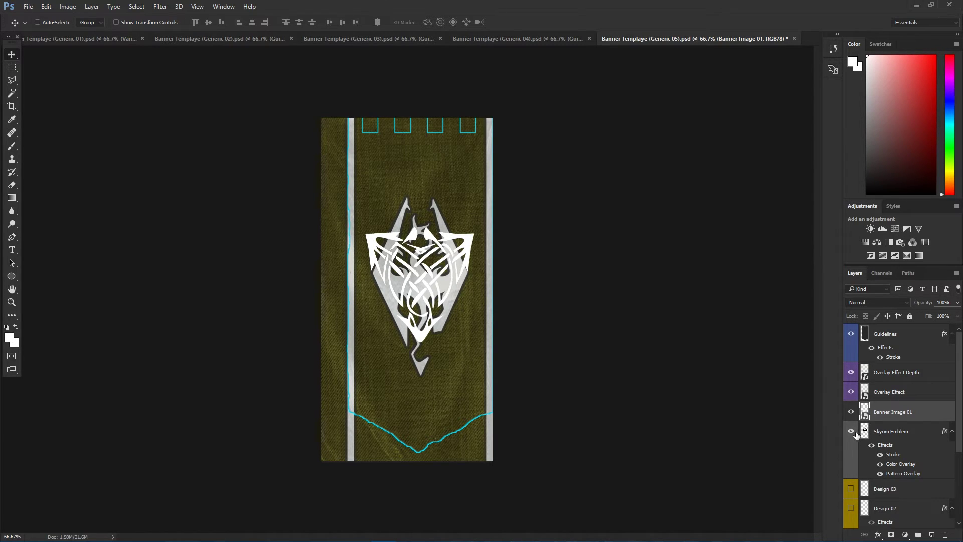
left_click(851, 432)
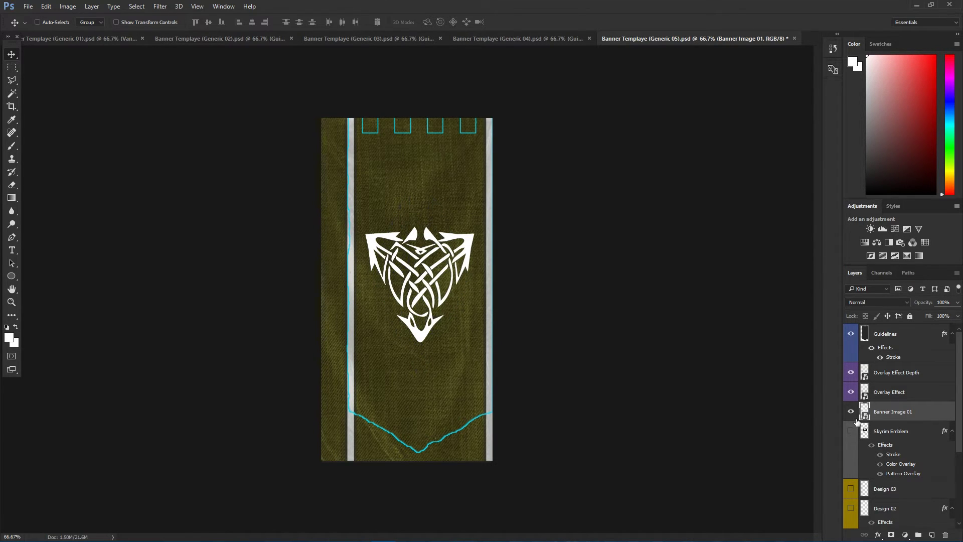
Open Blending Options for Banner Image 01 and enable a Stroke effect.
right_click(890, 417)
left_click(797, 64)
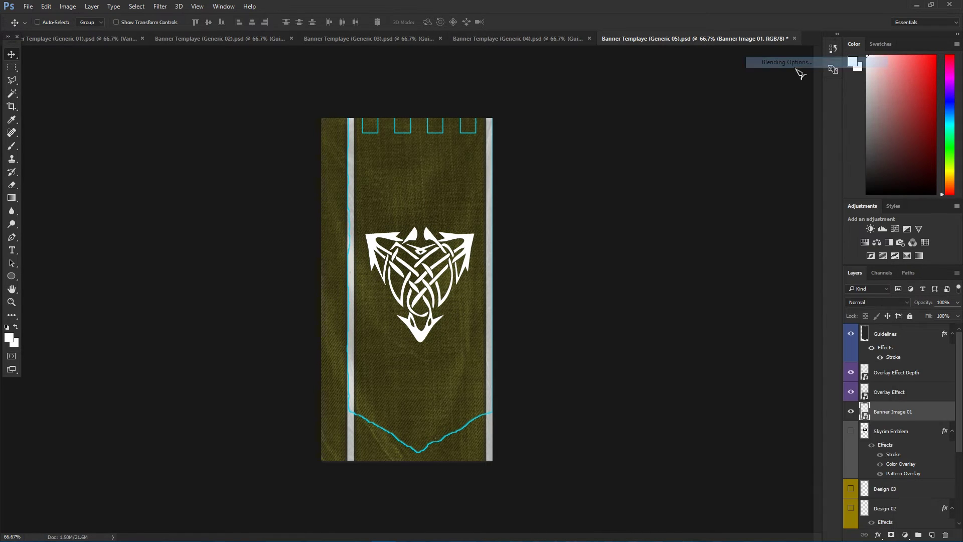
left_click_drag(703, 243, 616, 243)
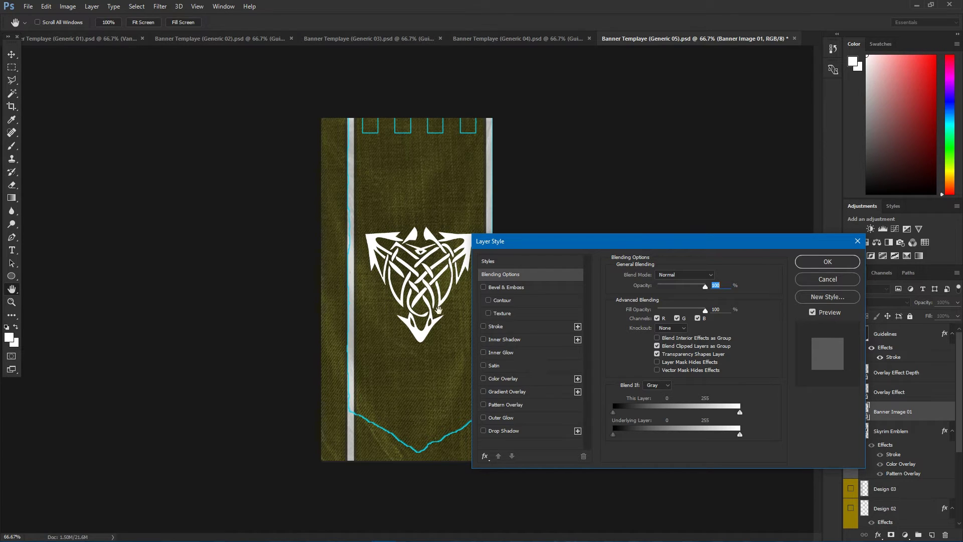
left_click(516, 326)
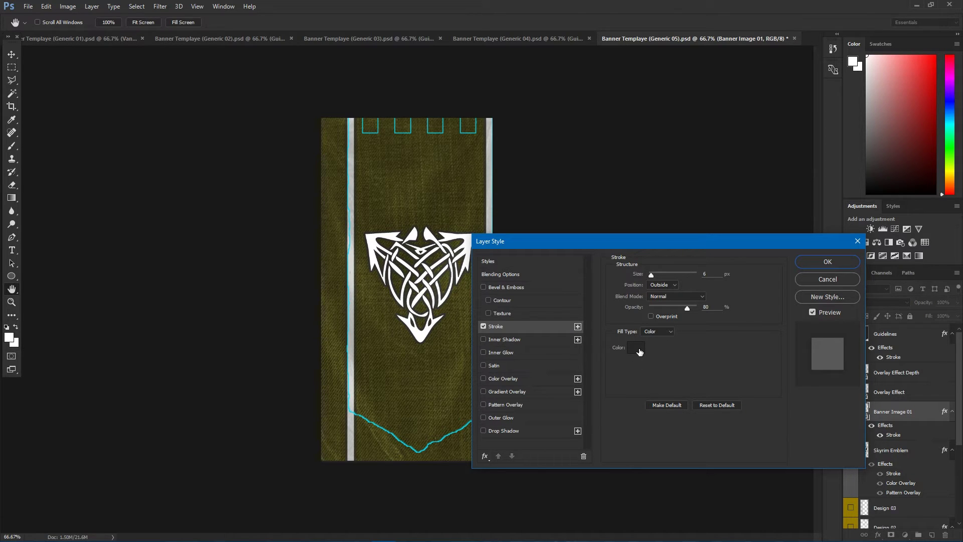
left_click(707, 275)
Add a Divide Pattern Overlay (75%, scale 240), try then drop Color Overlay, and apply.
left_click(511, 405)
left_click(680, 309)
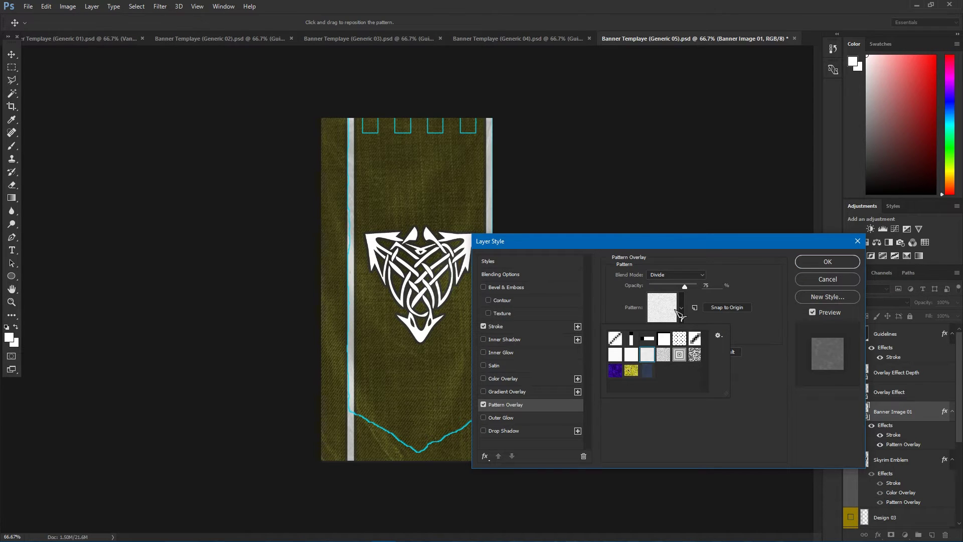
left_click(680, 309)
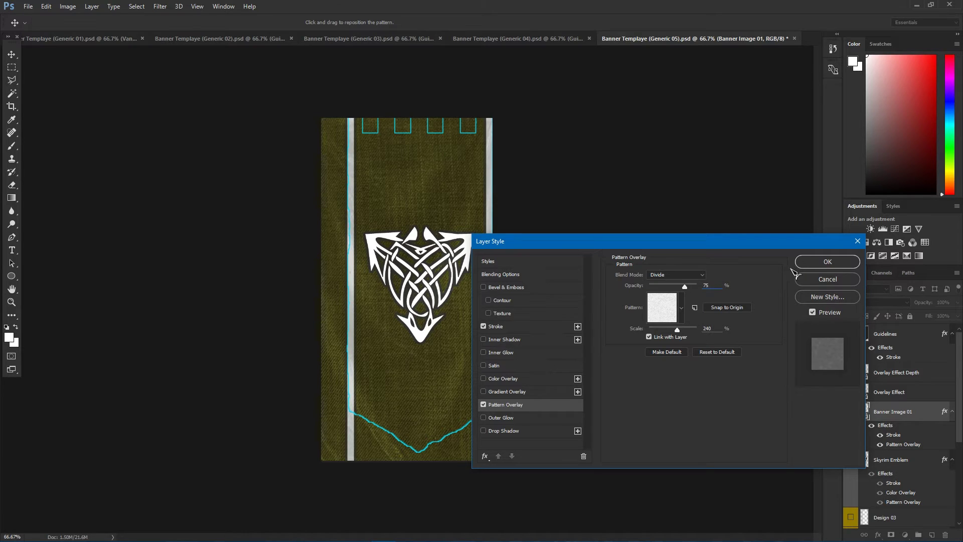
left_click(522, 380)
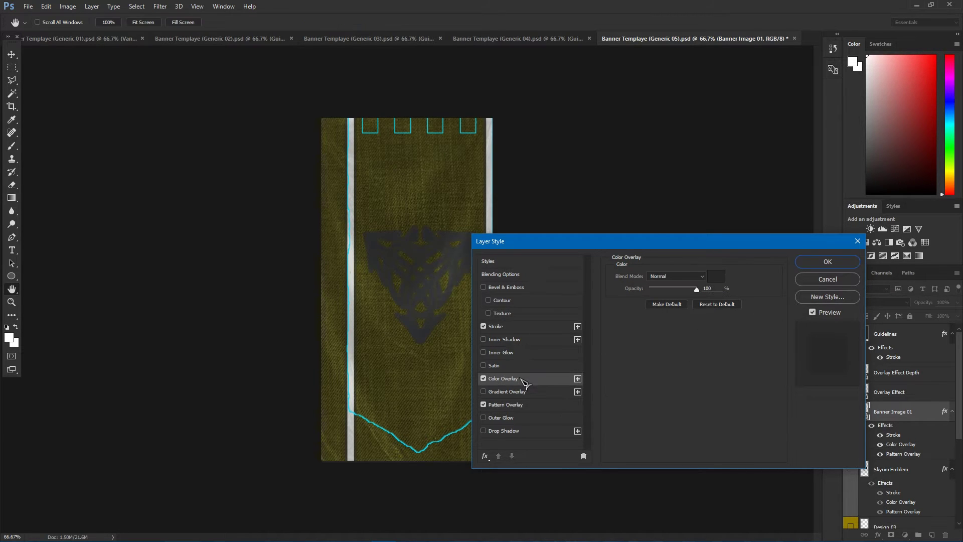
left_click(483, 378)
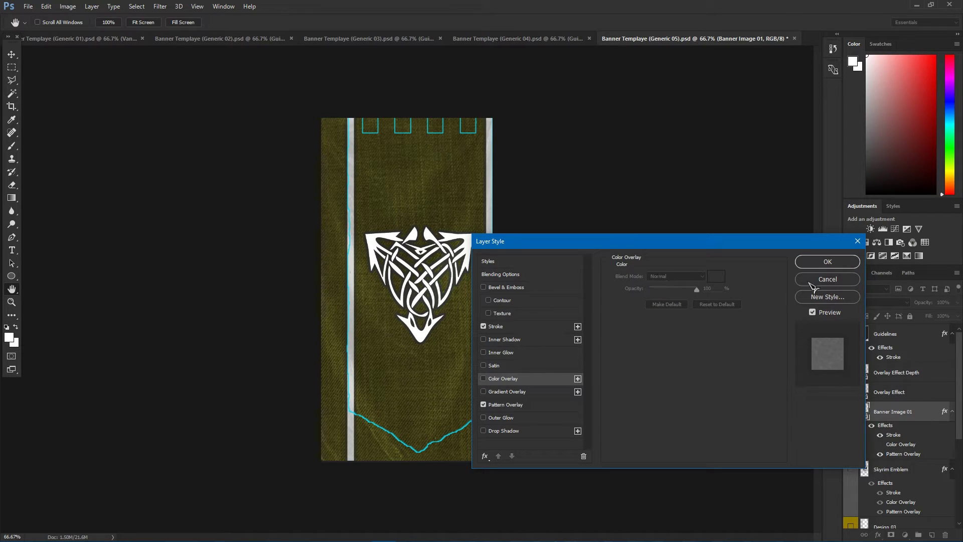
left_click(822, 261)
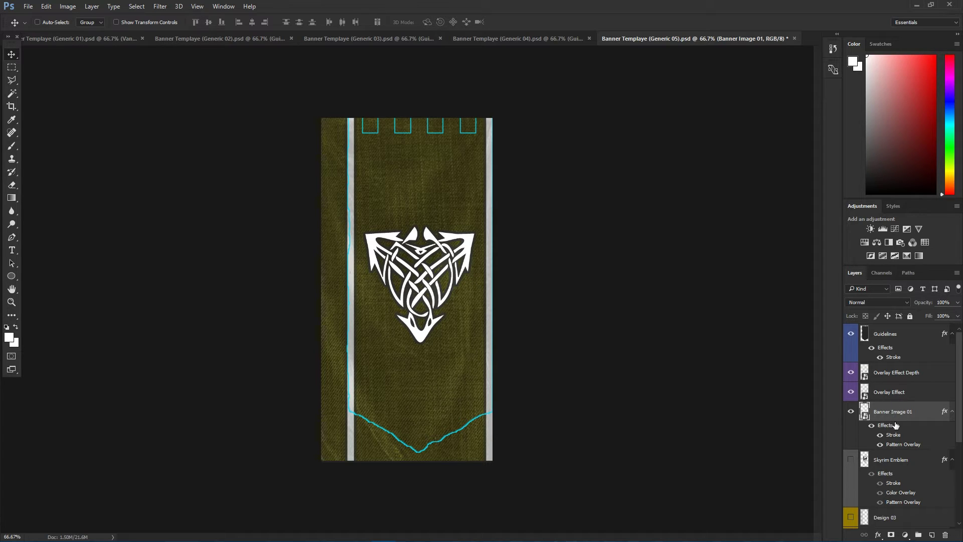
Set Banner Image 01 to 75% opacity and toggle the Design 01 side stripes.
left_click_drag(957, 303, 946, 316)
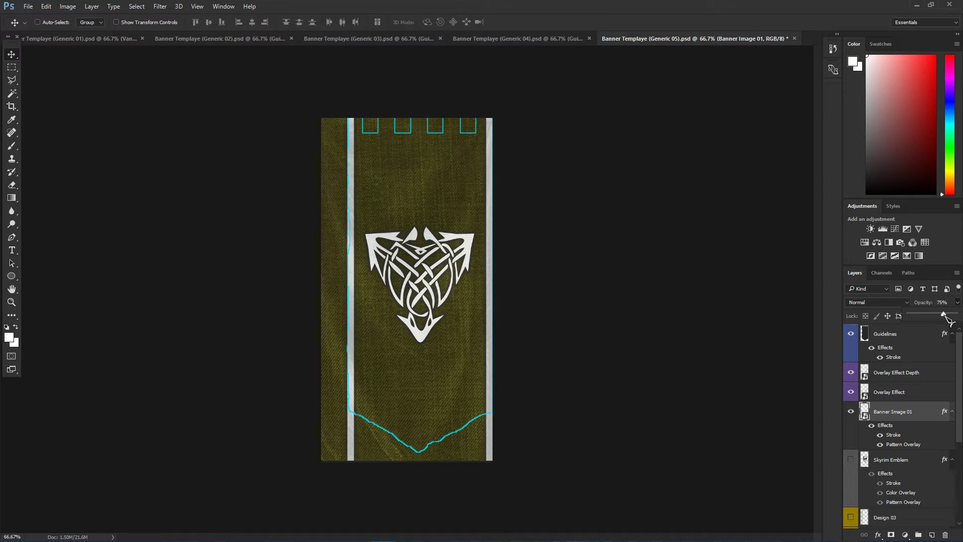
scroll(890, 394, "down", 5)
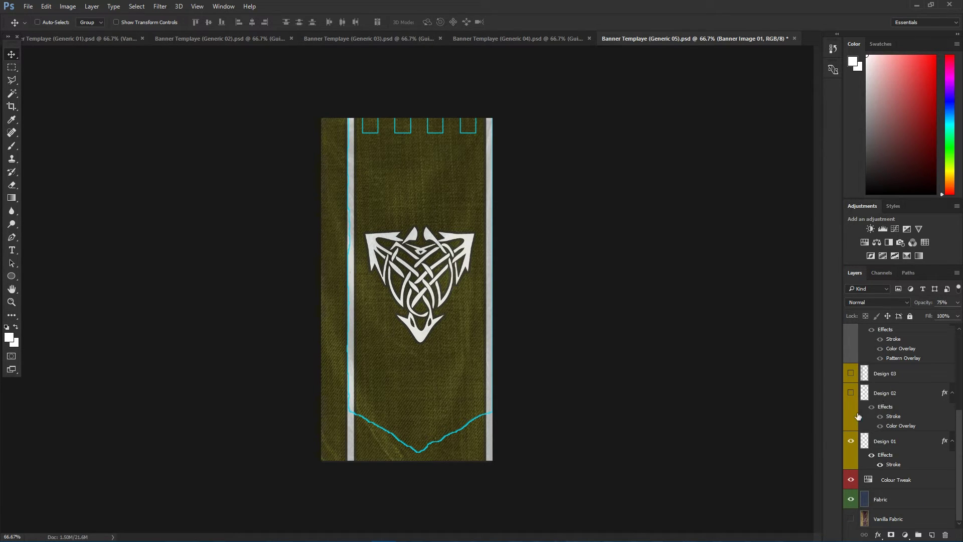
left_click(895, 380)
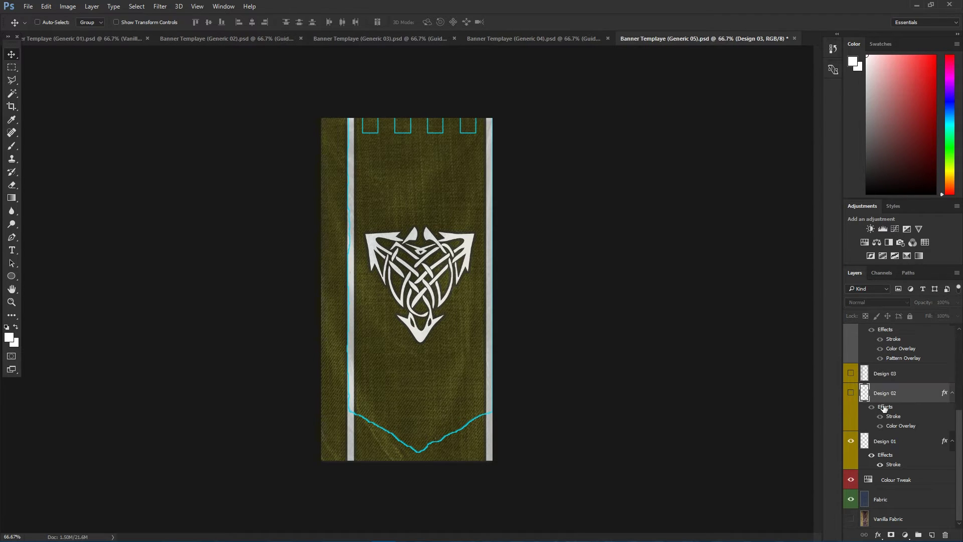
left_click(884, 441)
left_click(851, 442)
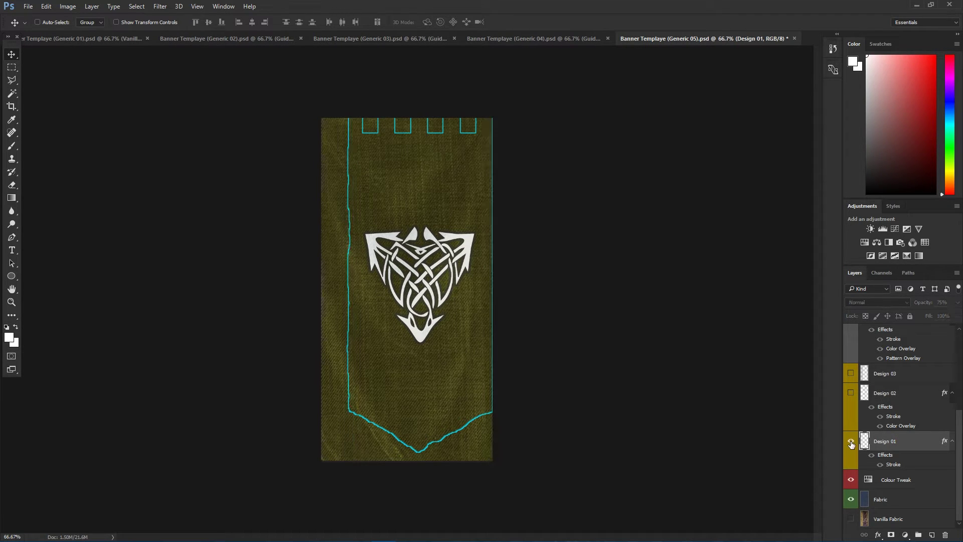
left_click(850, 442)
left_click(850, 442)
Compare the Design 02 centre stripe and Design 03 stripes, leaving both hidden.
left_click(851, 393)
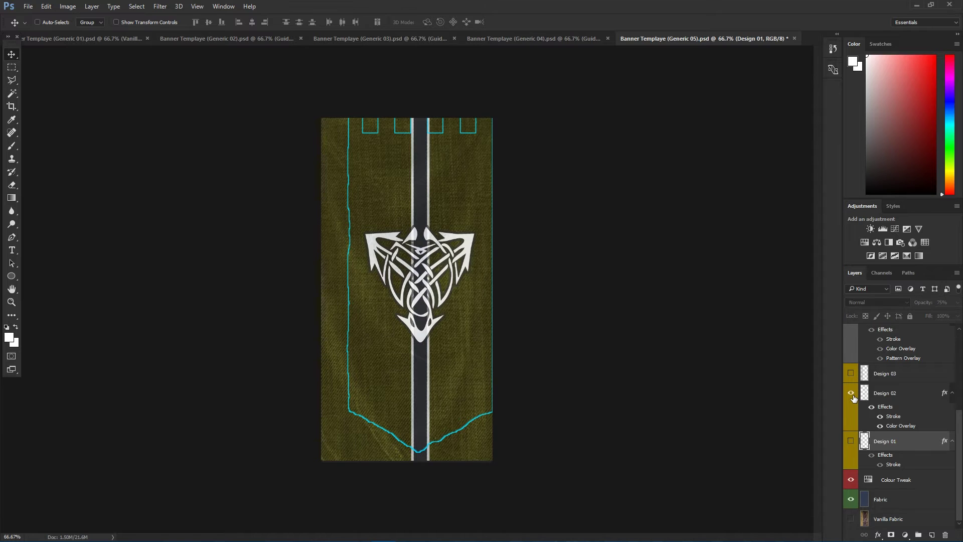
left_click(851, 393)
left_click(851, 393)
left_click(851, 394)
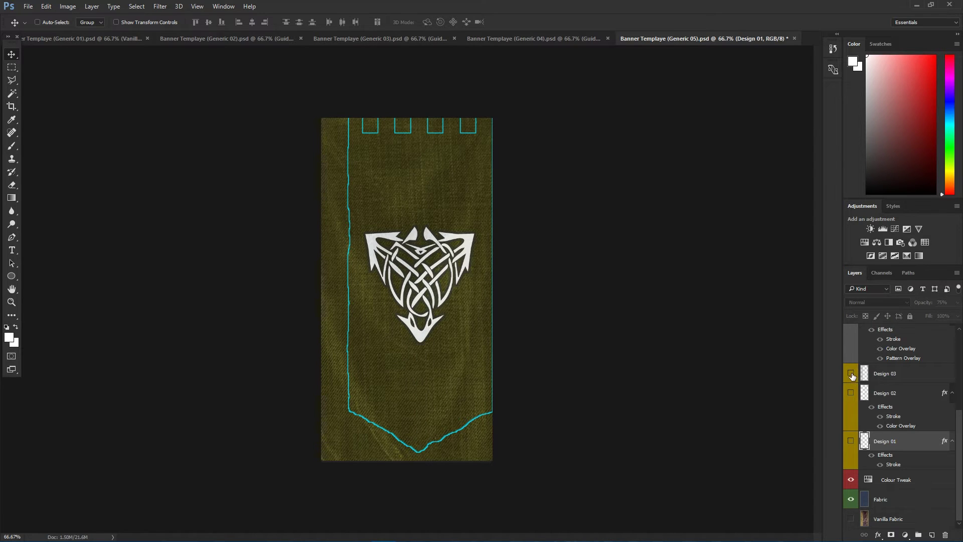
left_click(851, 374)
left_click(850, 374)
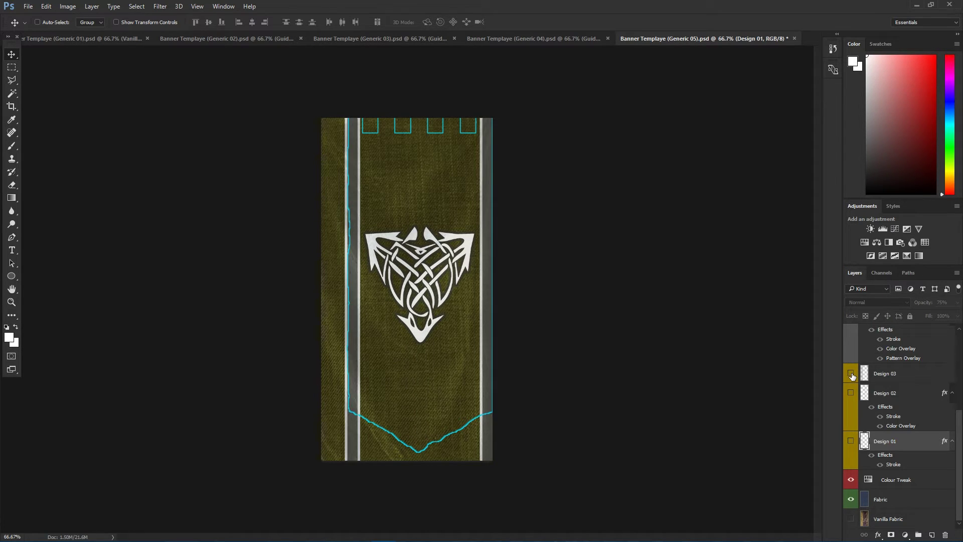
left_click(851, 374)
left_click(850, 373)
left_click(851, 392)
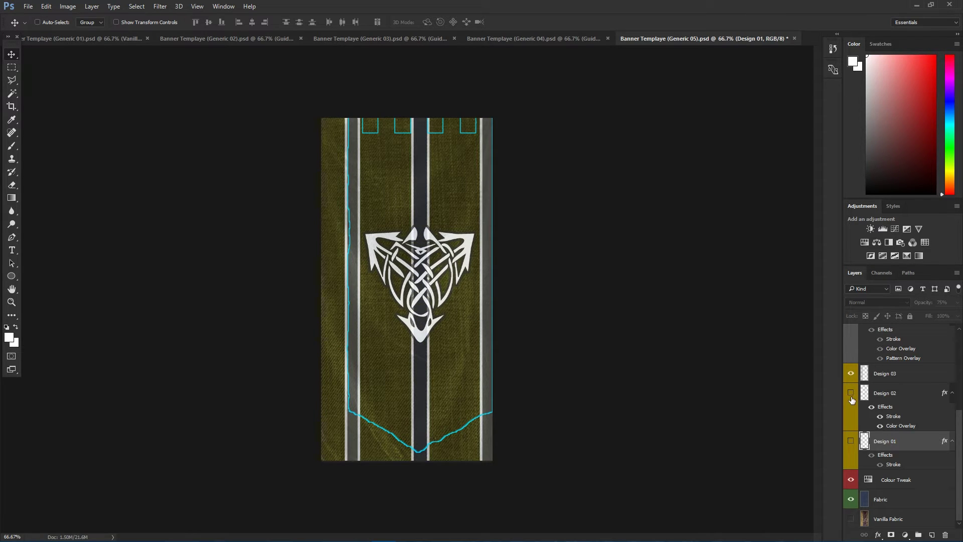
left_click(850, 393)
left_click(851, 393)
left_click(851, 394)
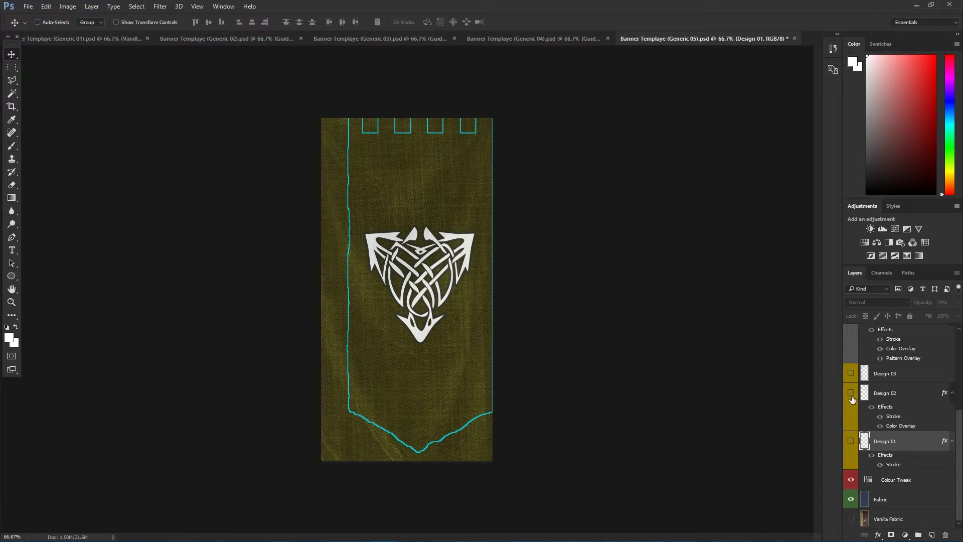
Toggle the Design 01 white side stripes, finishing with them visible.
left_click(851, 440)
left_click(851, 440)
left_click(851, 440)
left_click(851, 440)
left_click(851, 441)
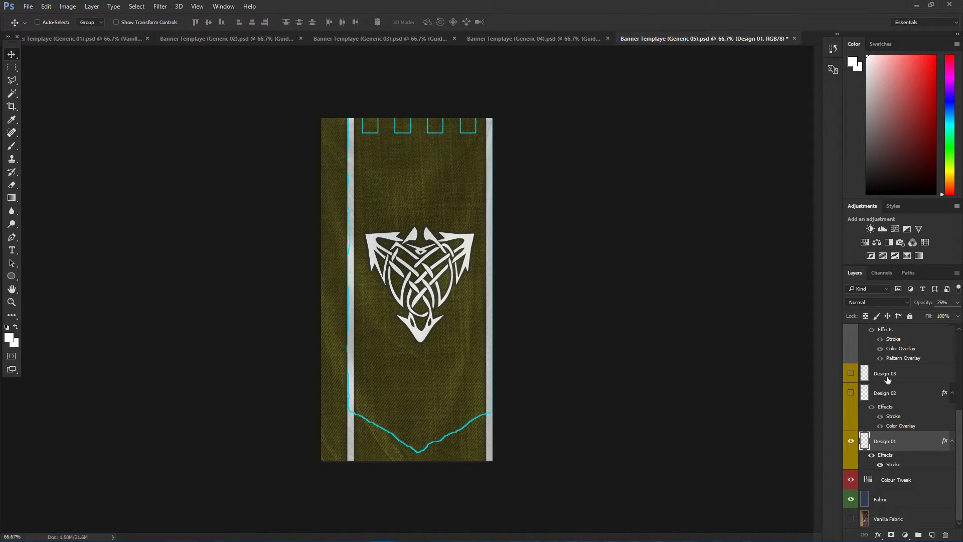
scroll(889, 382, "up", 3)
scroll(891, 384, "down", 3)
Hide the Guidelines layer, then select Banner Image 01 and the Colour Tweak layer.
scroll(872, 386, "up", 5)
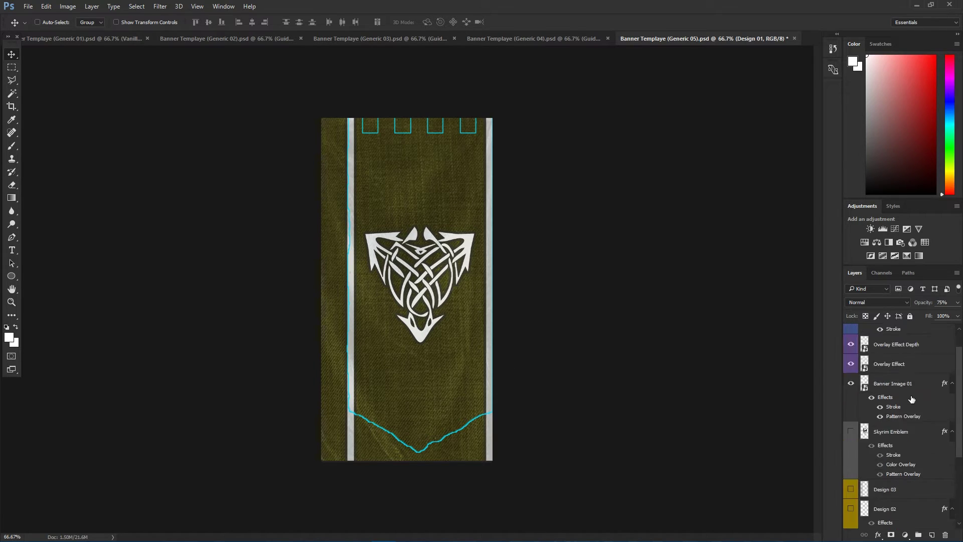
left_click(851, 334)
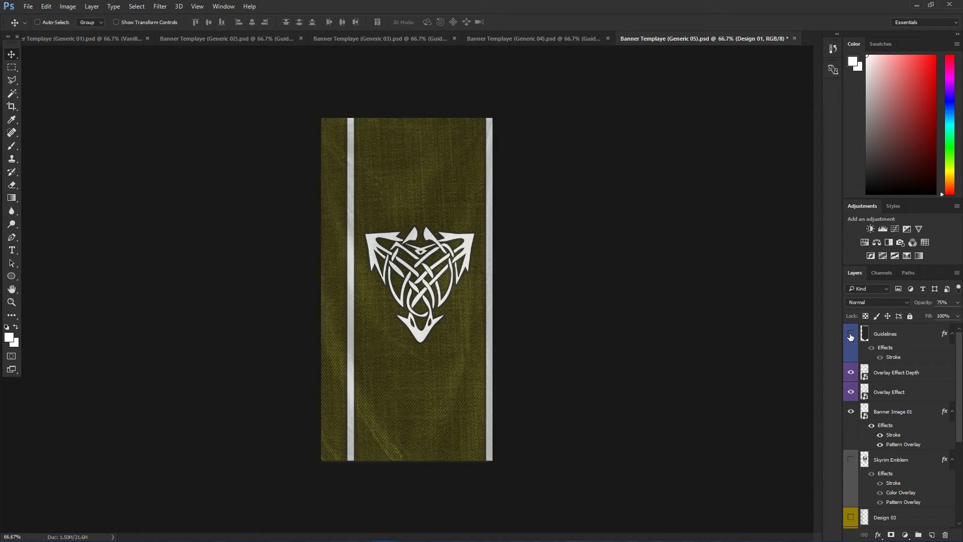
scroll(883, 371, "down", 3)
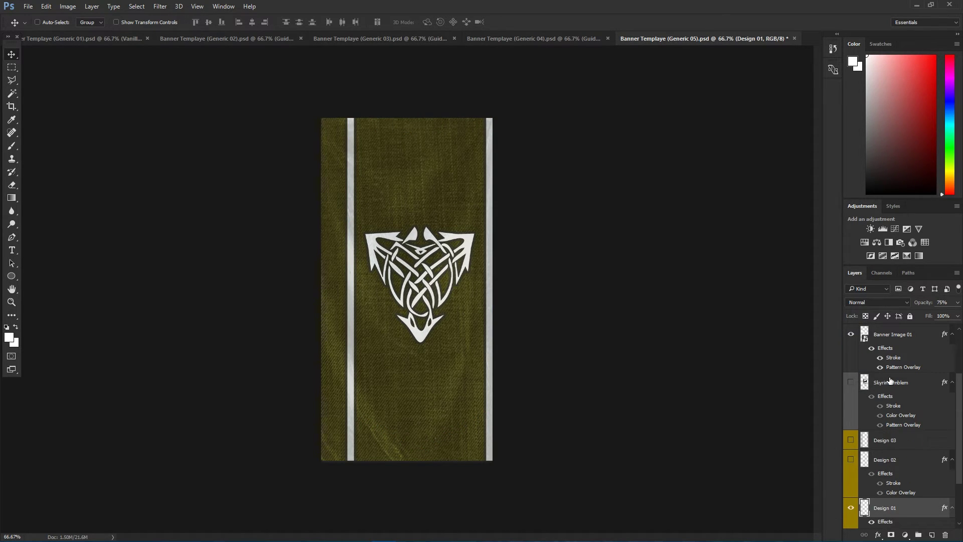
left_click(889, 340)
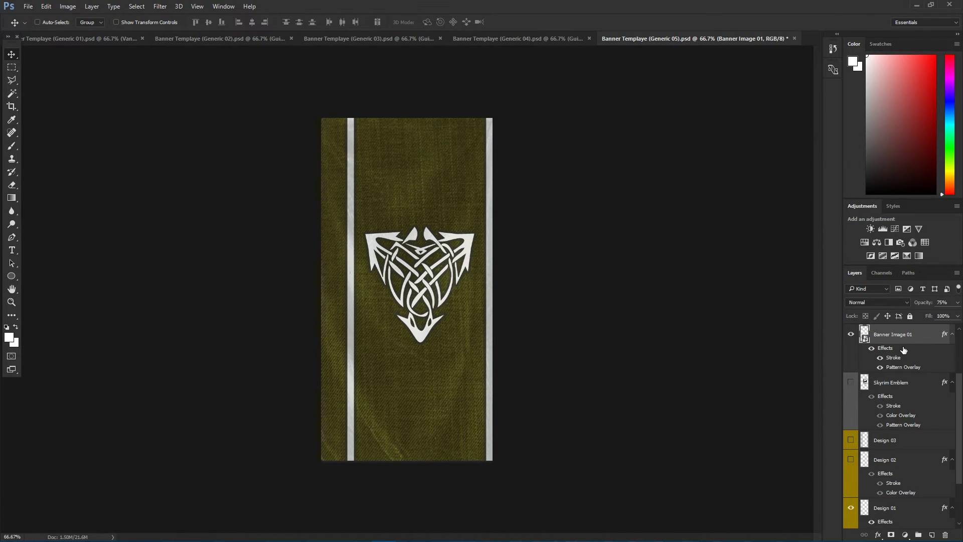
scroll(889, 349, "down", 3)
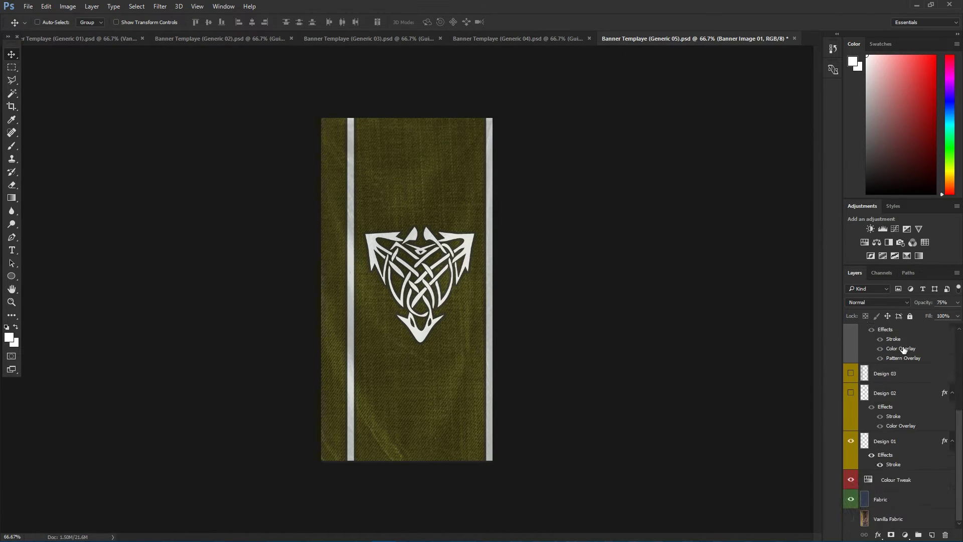
left_click(896, 484)
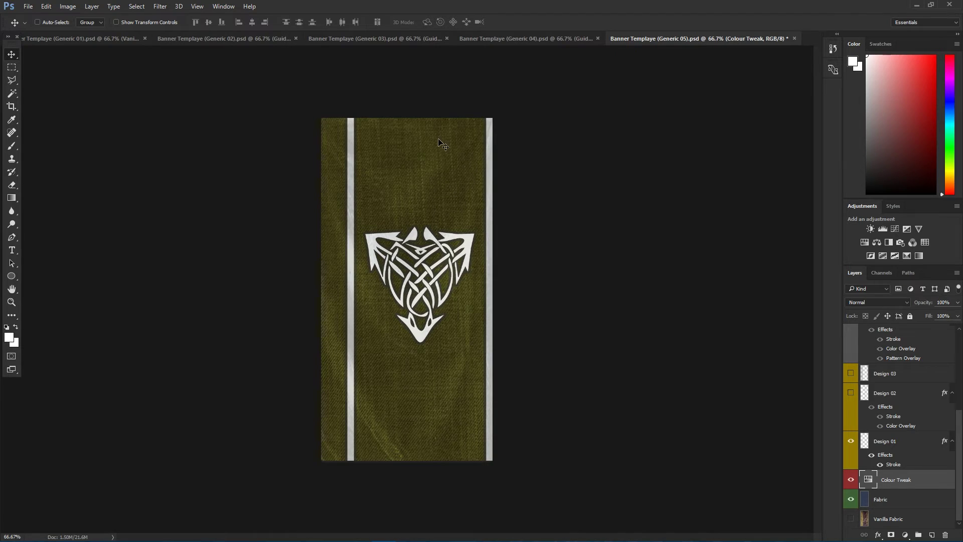
Set the Colour Tweak Hue/Saturation to Saturation +11 and Lightness -40, making the fabric navy.
double_click(867, 480)
left_click_drag(631, 73, 633, 180)
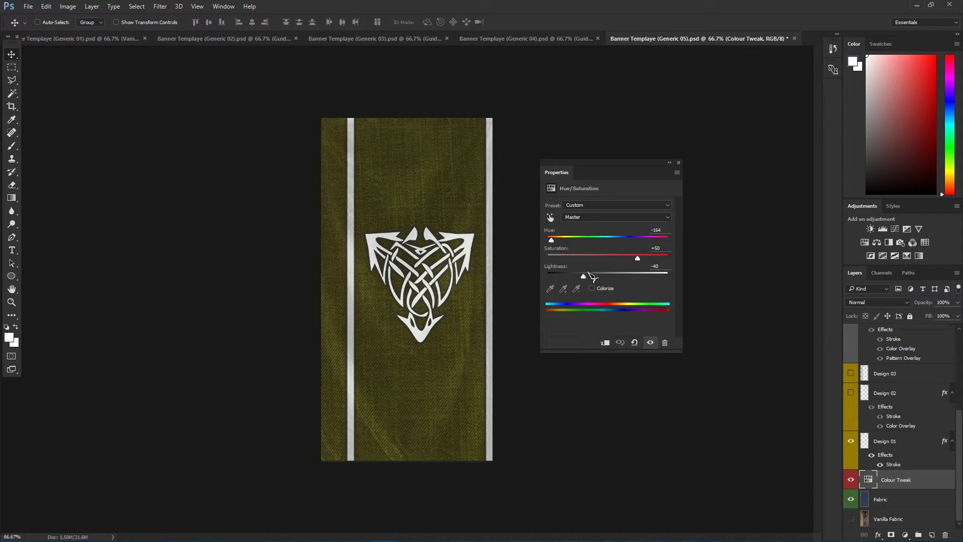
left_click_drag(583, 276, 606, 276)
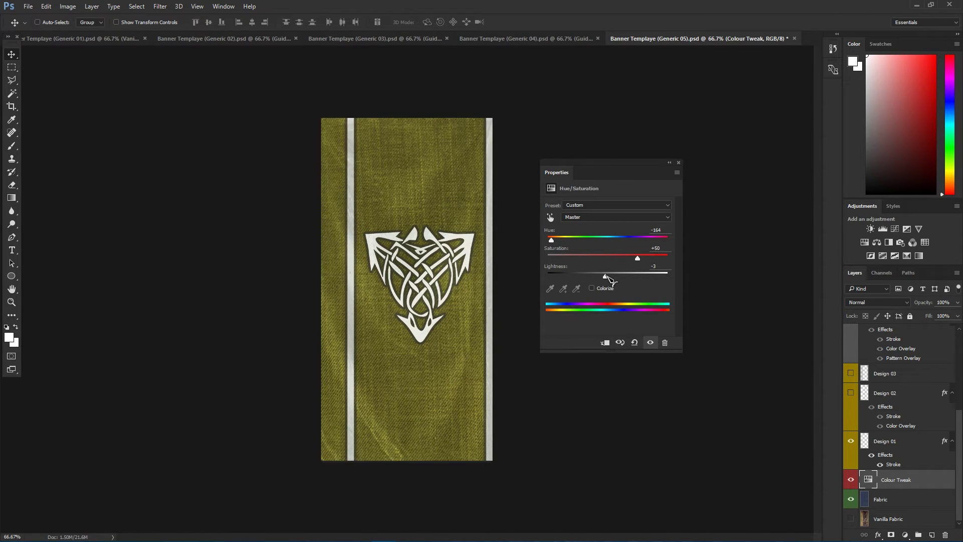
key("ctrl+z")
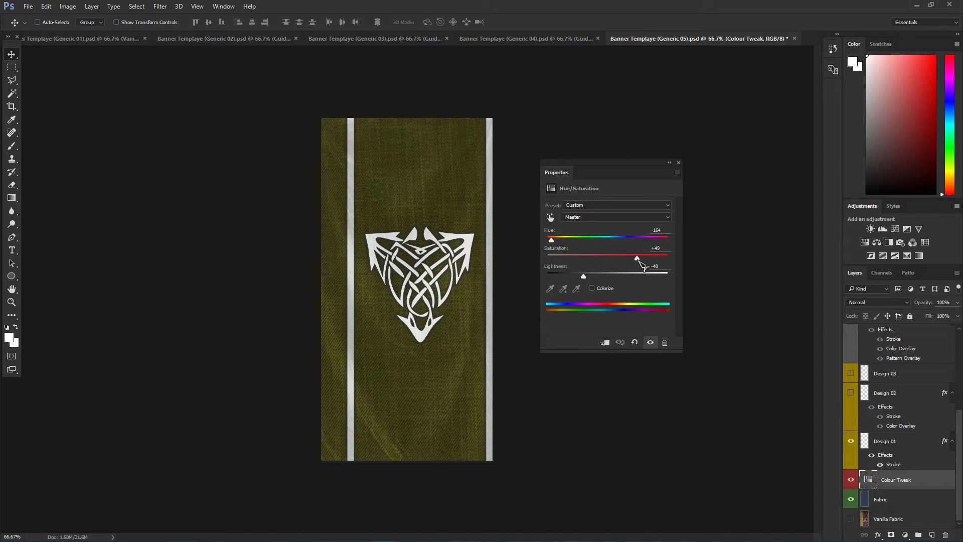
mouse_move(638, 259)
left_mouse_down()
mouse_move(583, 259)
mouse_move(609, 259)
mouse_move(564, 245)
mouse_move(624, 249)
left_mouse_up()
key("ctrl+z")
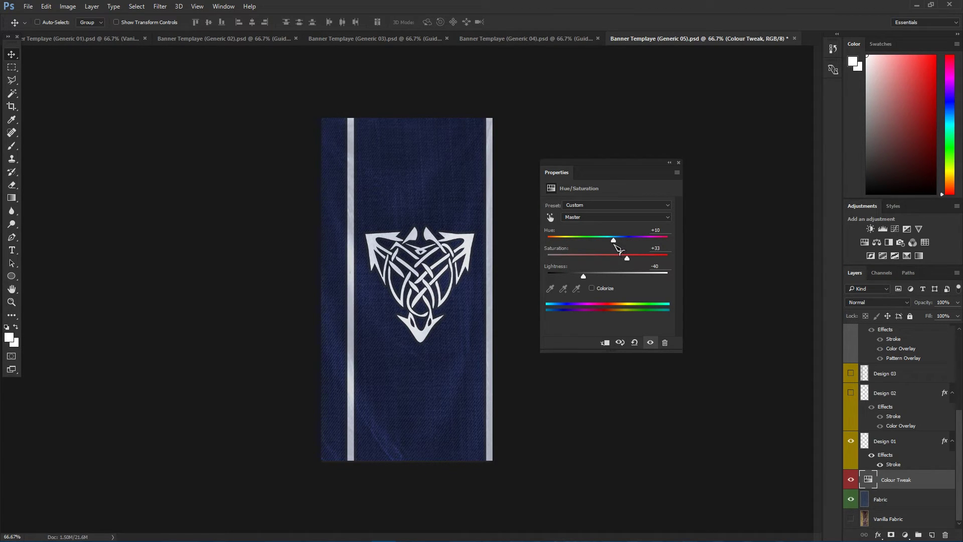
left_click_drag(626, 261, 614, 258)
left_click(678, 162)
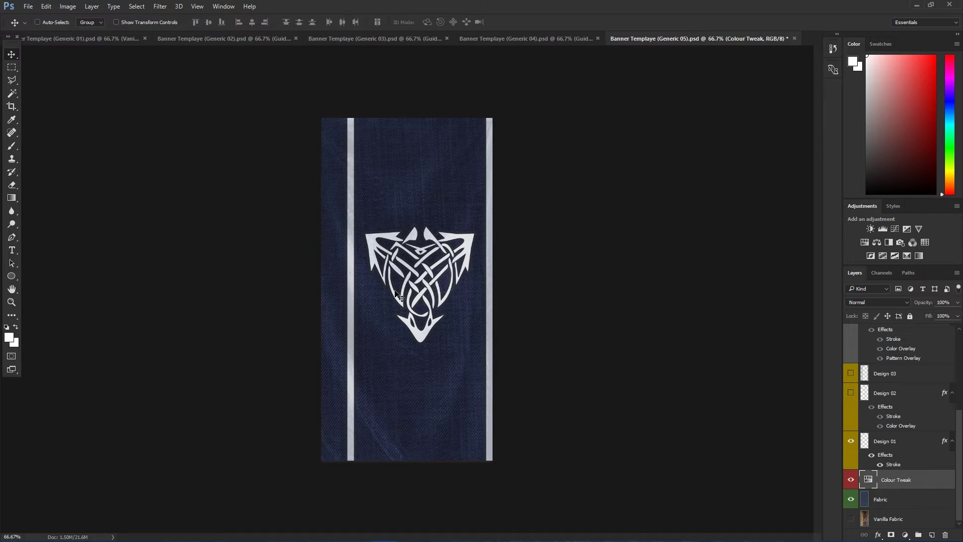
scroll(891, 369, "up", 3)
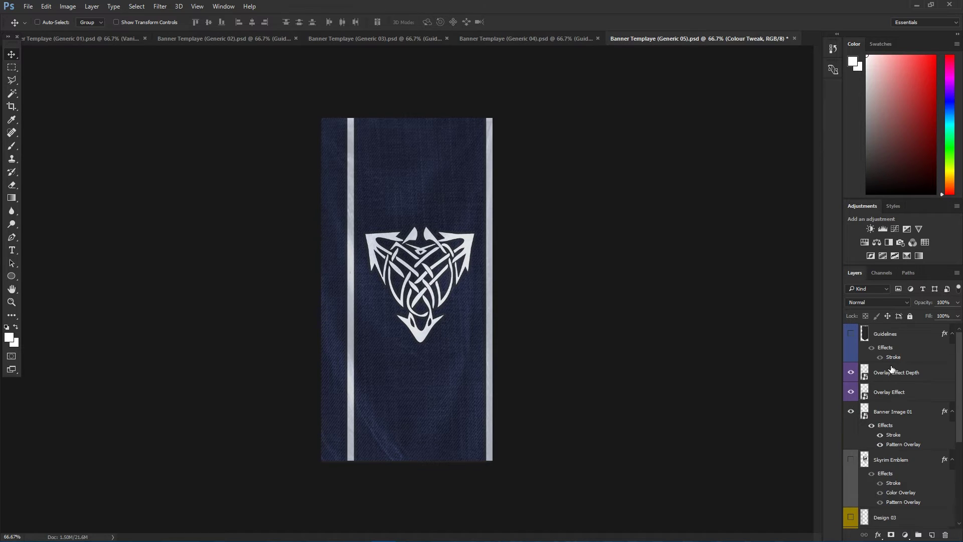
Show the guidelines and move the Banner Image 01 emblem down toward the banner's lower end.
left_click(852, 333)
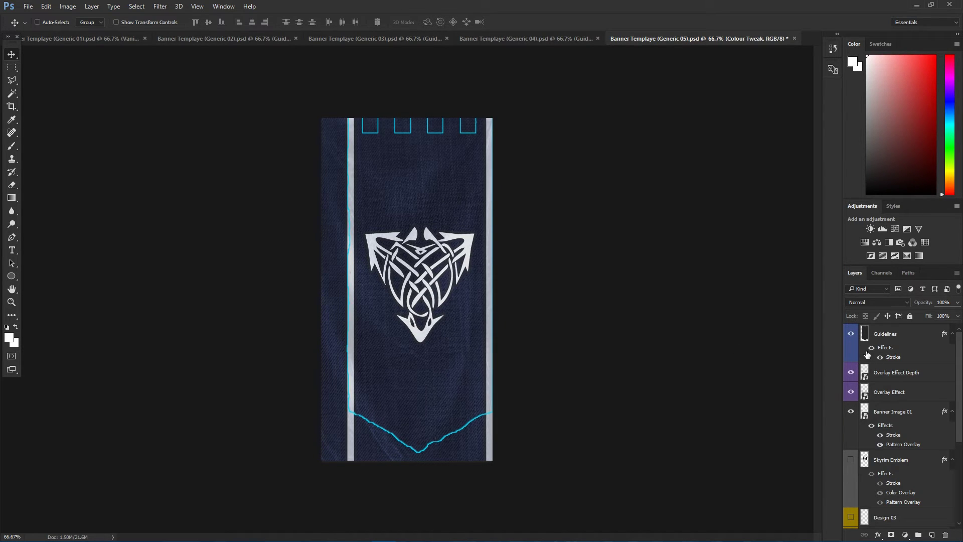
left_click(898, 459)
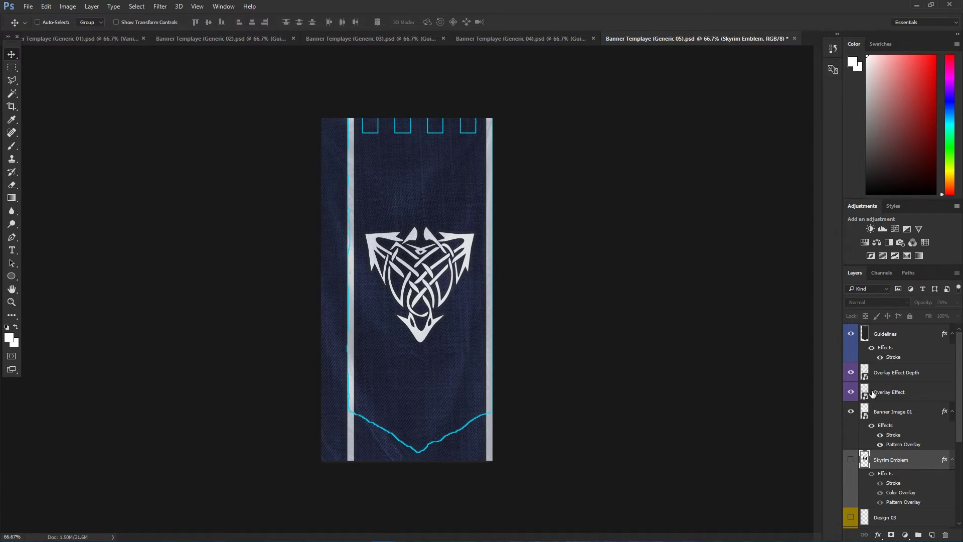
left_click(897, 411)
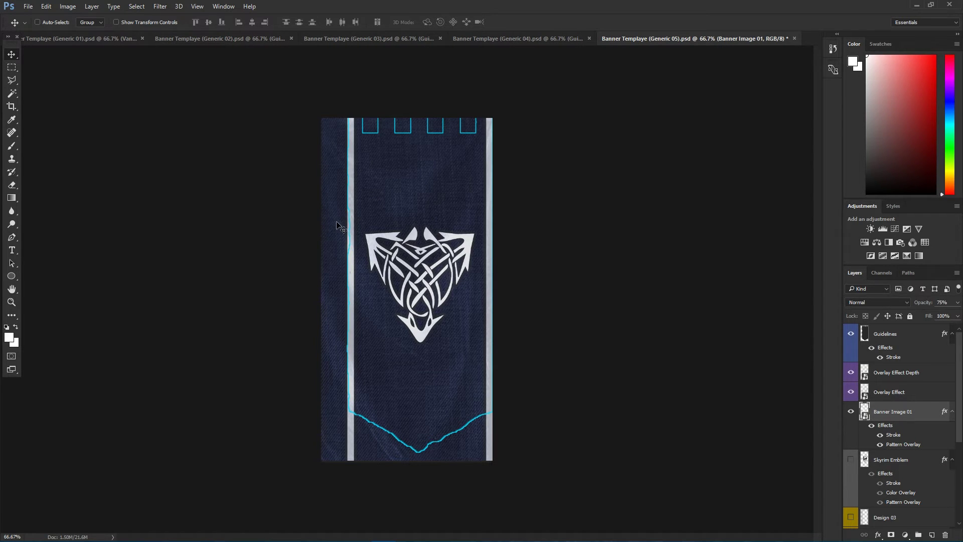
key("Down")
key("Down")
key("Down")
left_click_drag(404, 263, 404, 342)
key("Up")
key("Up")
key("Up")
key("Up")
key("Up")
key("Up")
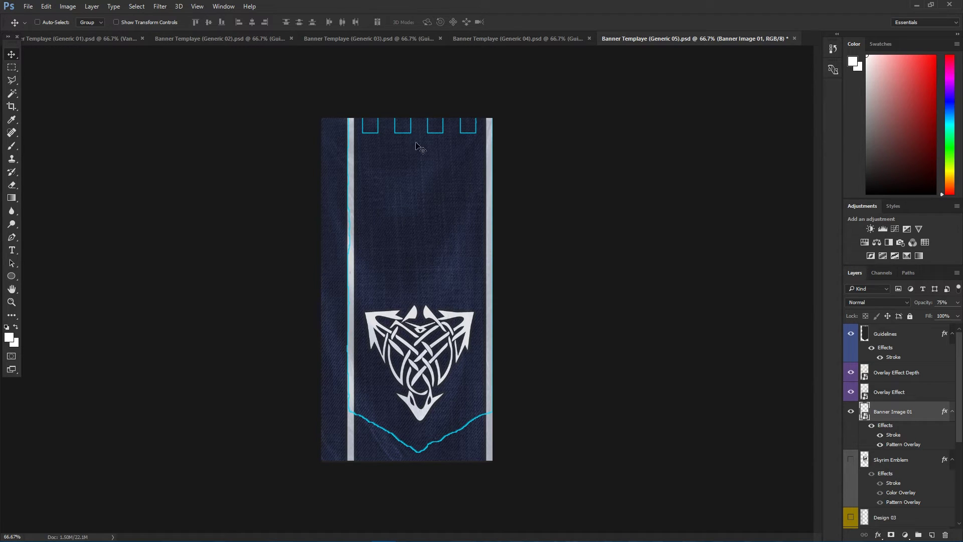
Try switching the text font to dragon_alphabet and dismiss the font failure error.
left_click(13, 250)
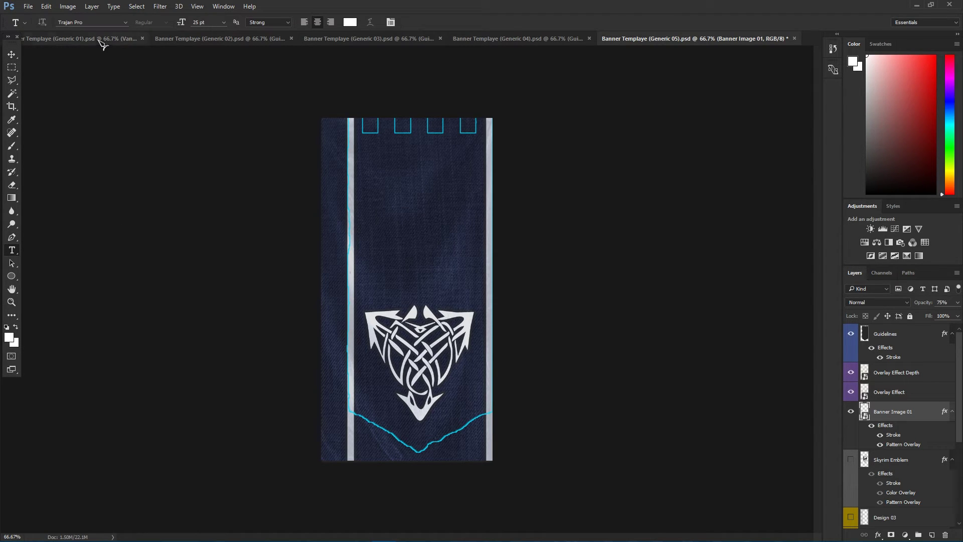
left_click(98, 22)
left_click(95, 20)
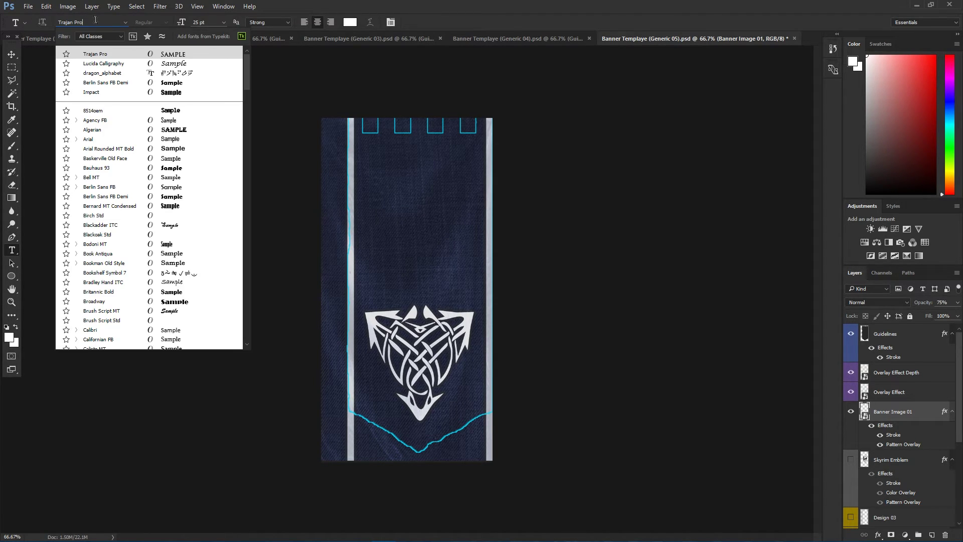
left_click_drag(66, 21, 59, 24)
type("drag")
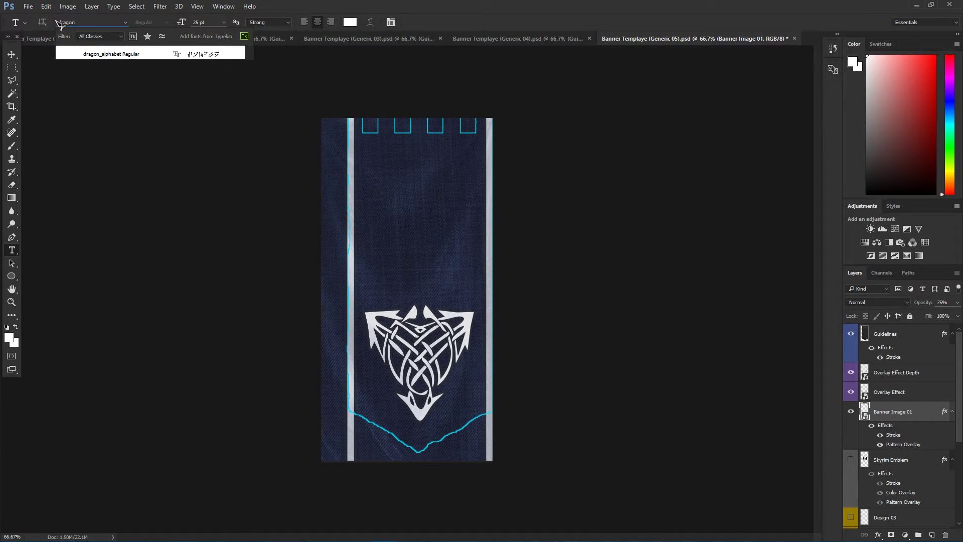
type("on")
left_click(92, 55)
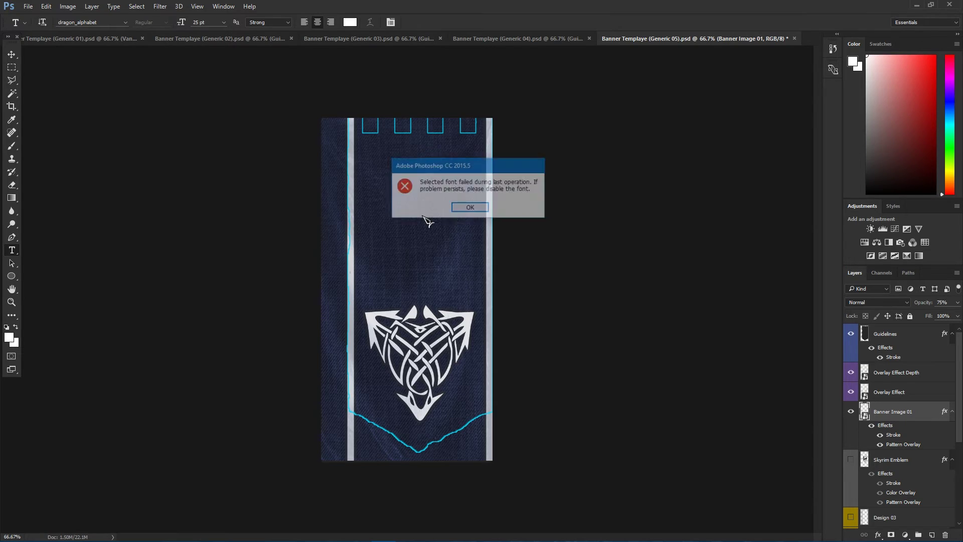
left_click(462, 208)
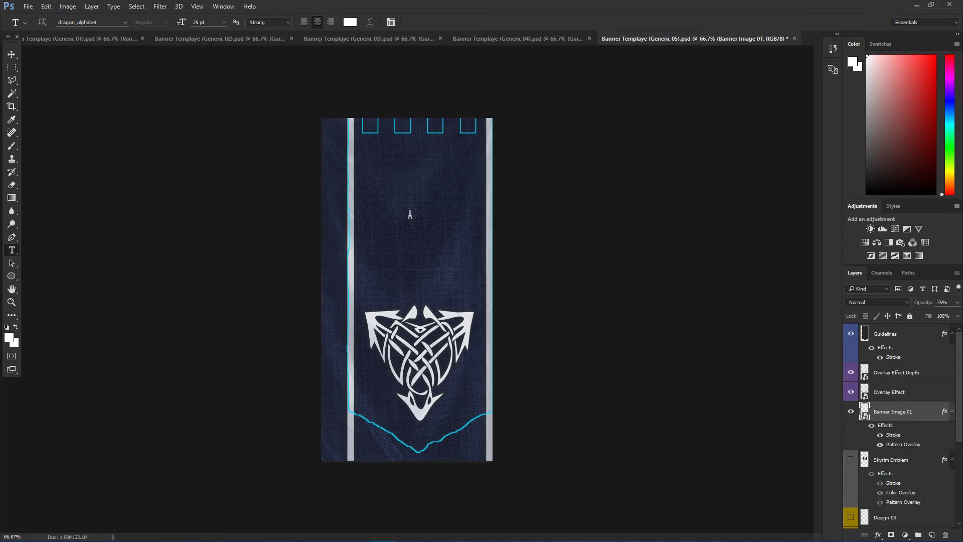
Add a new empty layer above the Fabric layer, dismissing the repeated font errors.
left_click(917, 393)
left_click(908, 417)
left_click(470, 207)
scroll(888, 407, "down", 4)
left_click(896, 502)
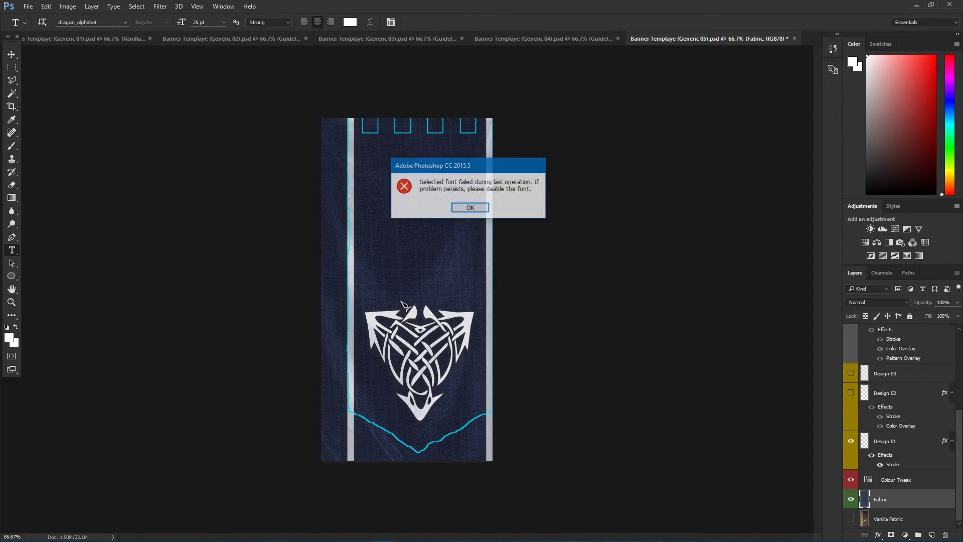
left_click(470, 208)
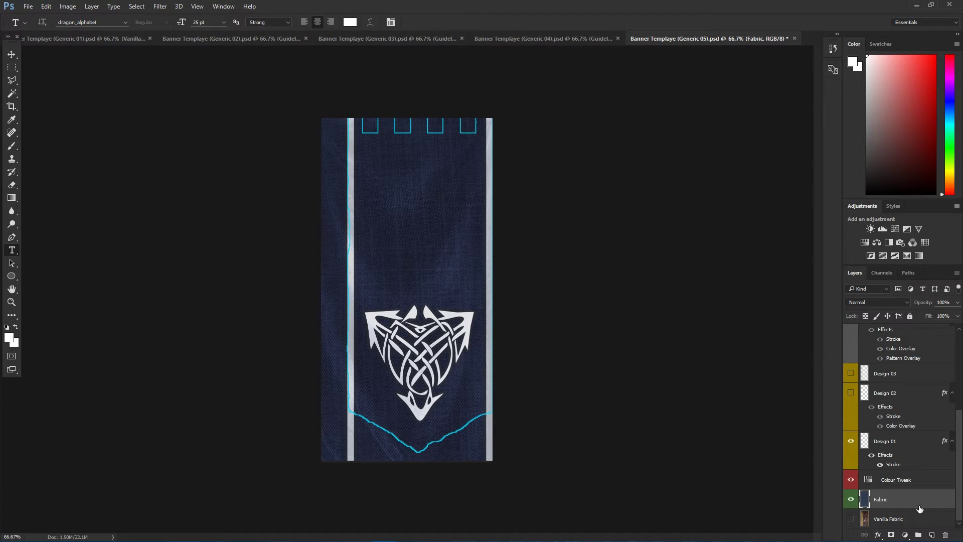
left_click(933, 535)
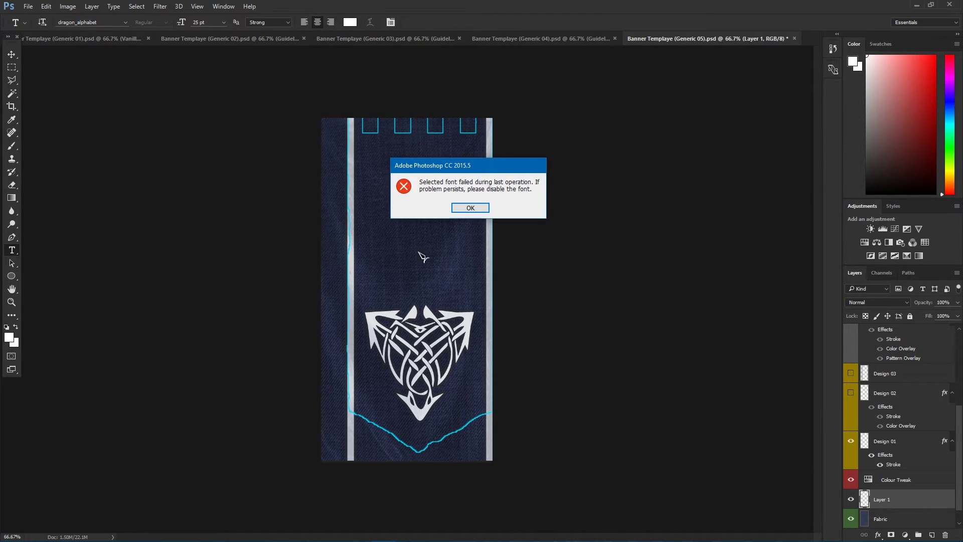
left_click(466, 208)
Hide the cyan Guidelines layer.
scroll(923, 394, "up", 5)
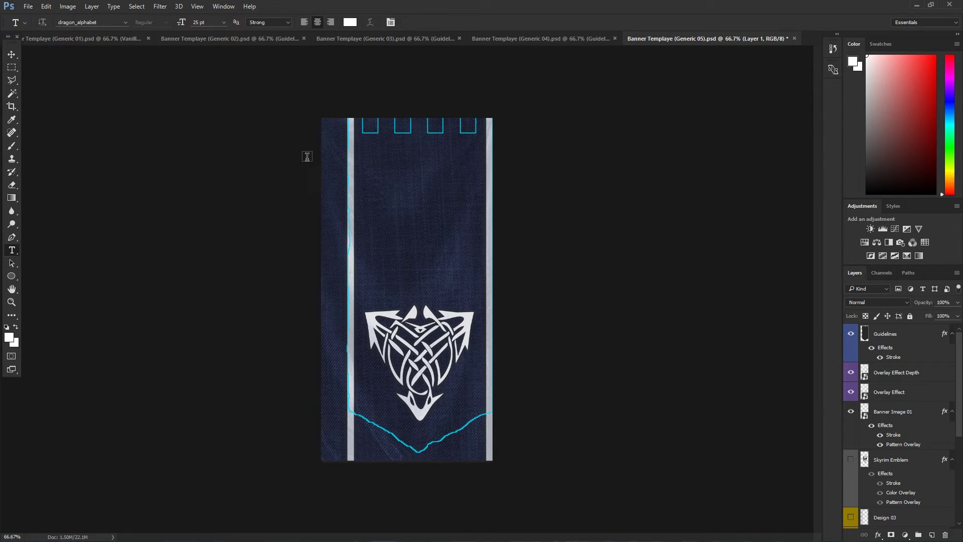
left_click(905, 334)
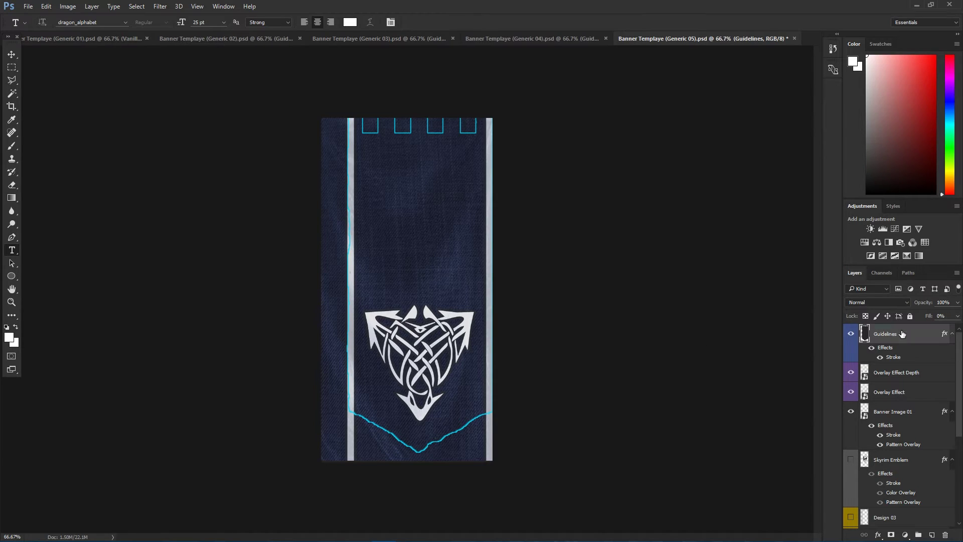
left_click(851, 334)
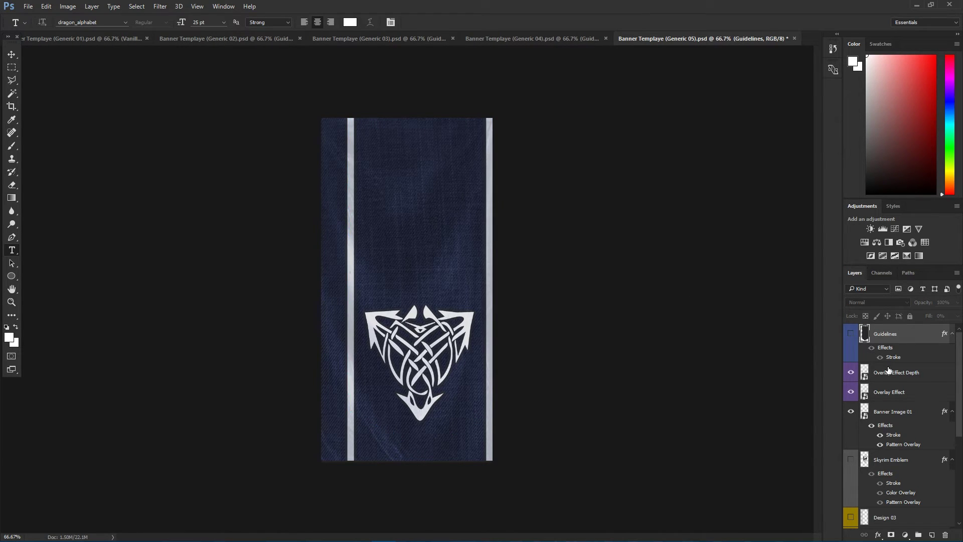
left_click(11, 54)
Start a Save As and browse to Skyrim\Data\Textures\DF127\Banners\Misc.
left_click(28, 6)
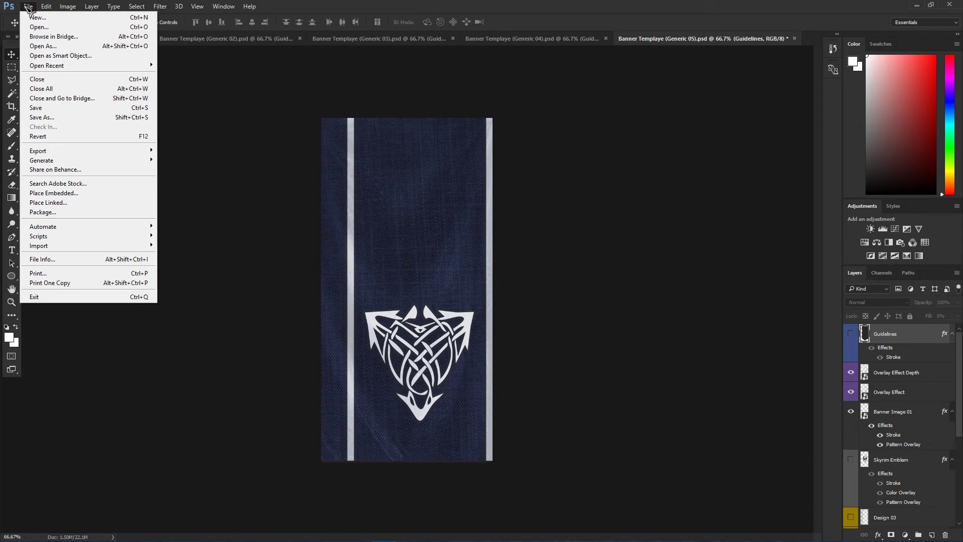
left_click(96, 118)
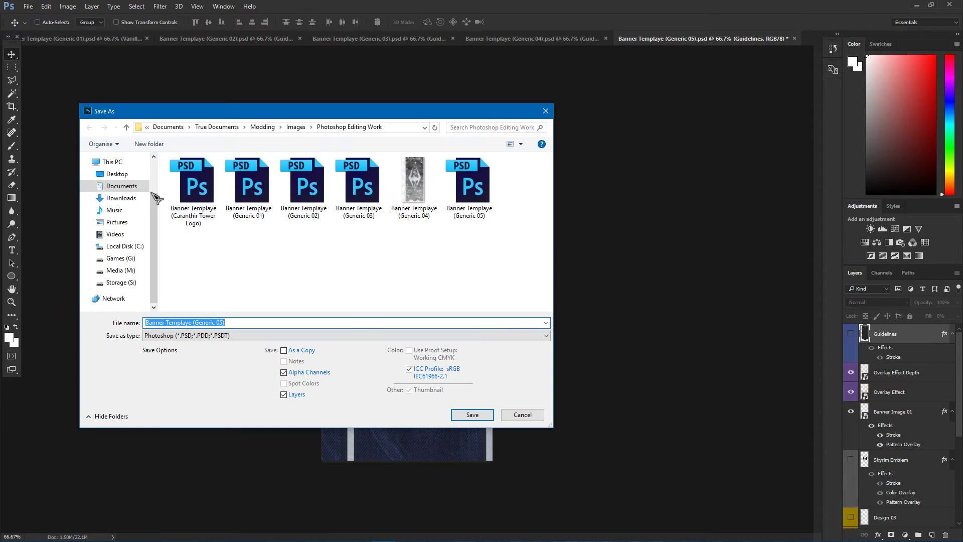
left_click(123, 174)
double_click(474, 183)
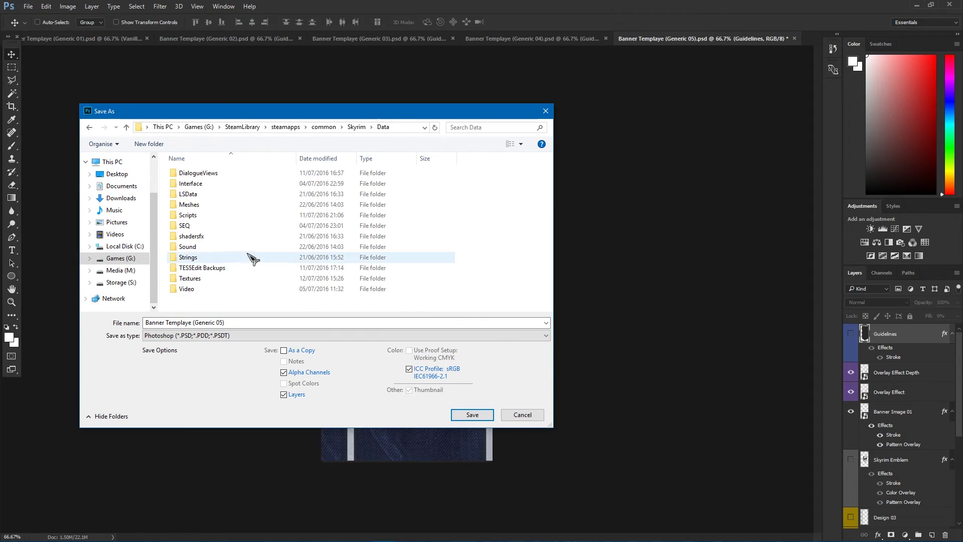
double_click(253, 278)
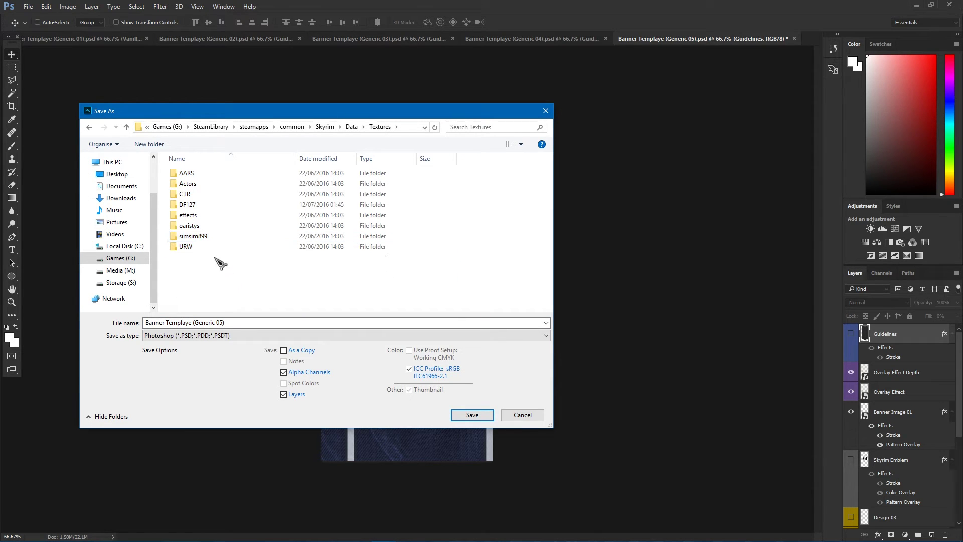
double_click(194, 206)
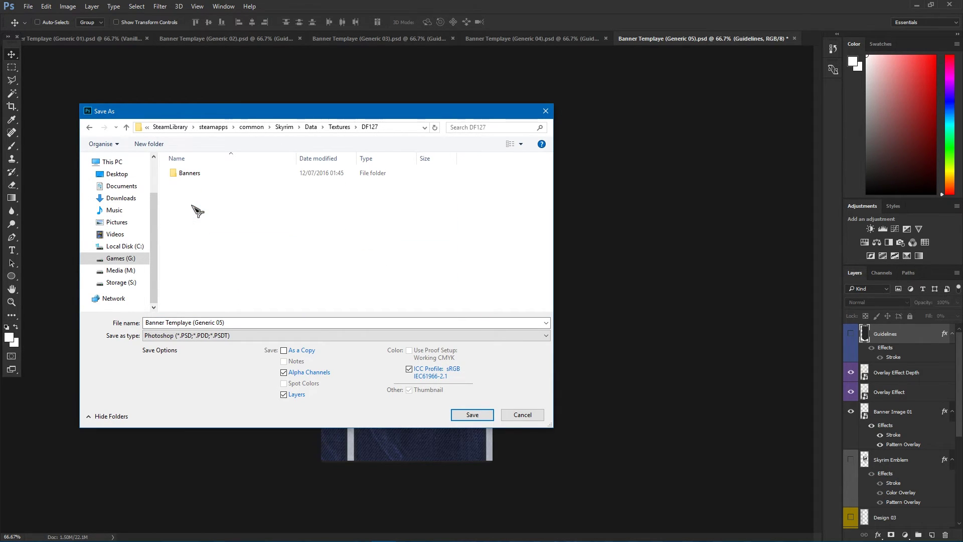
double_click(201, 176)
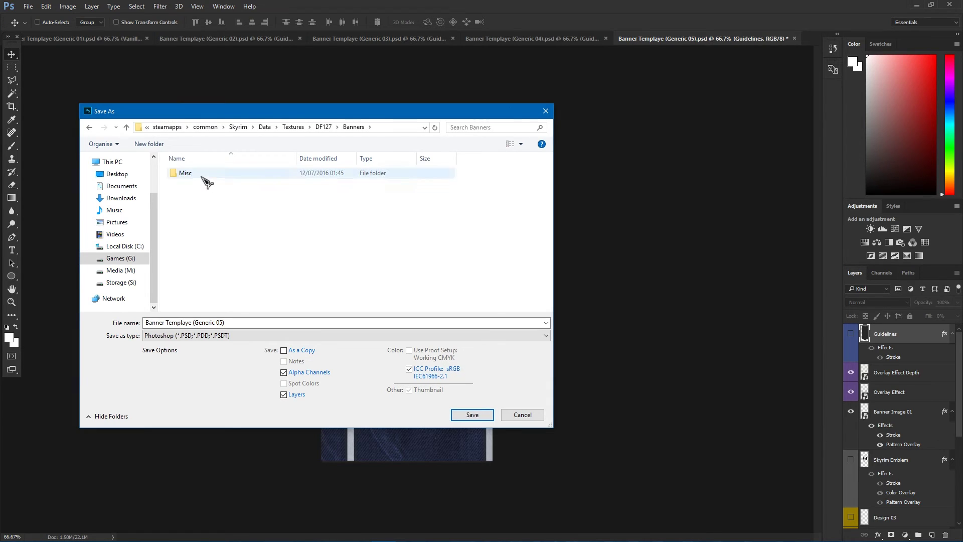
double_click(202, 176)
Save as D3D/DDS under the name DF127_Banner_Generic05.
left_click(185, 336)
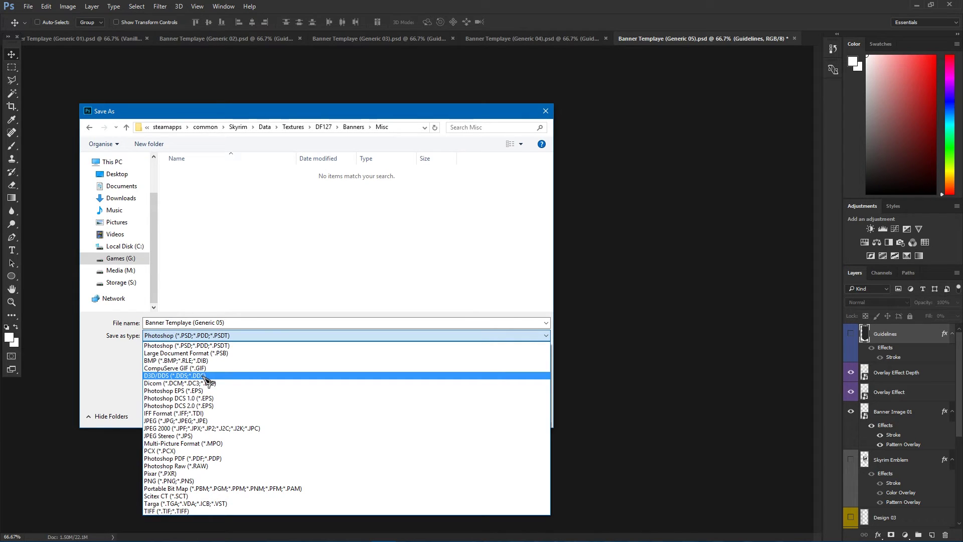
left_click(206, 375)
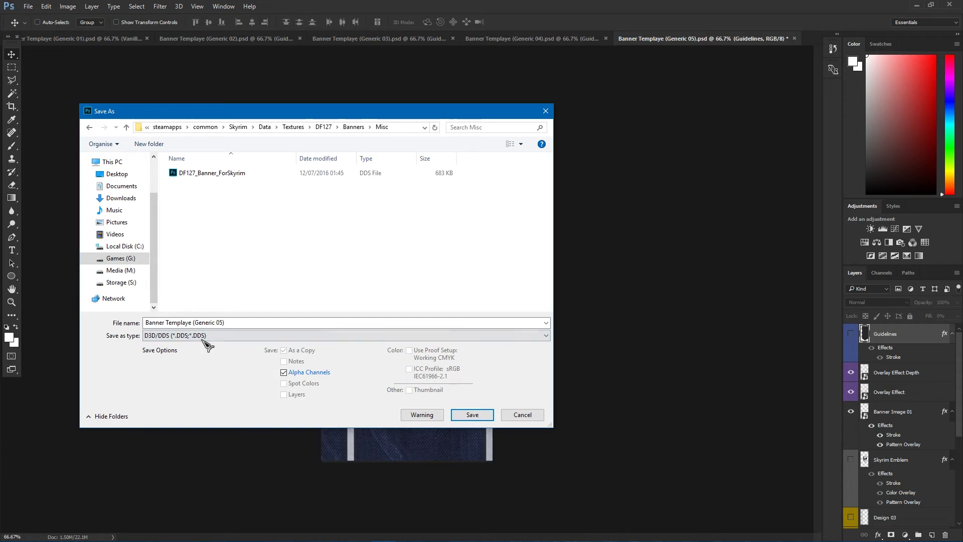
left_click(233, 323)
left_click(238, 323)
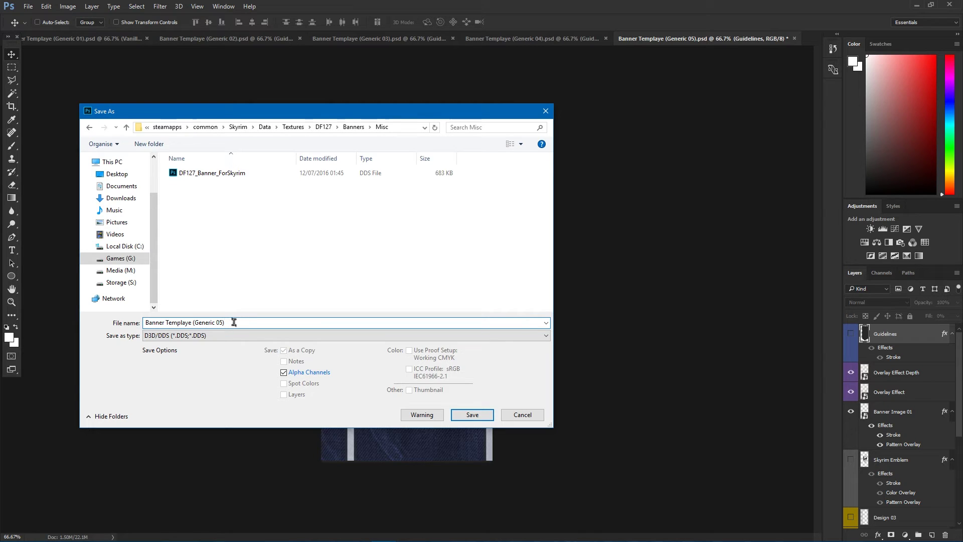
left_click_drag(242, 322, 125, 319)
left_click(227, 176)
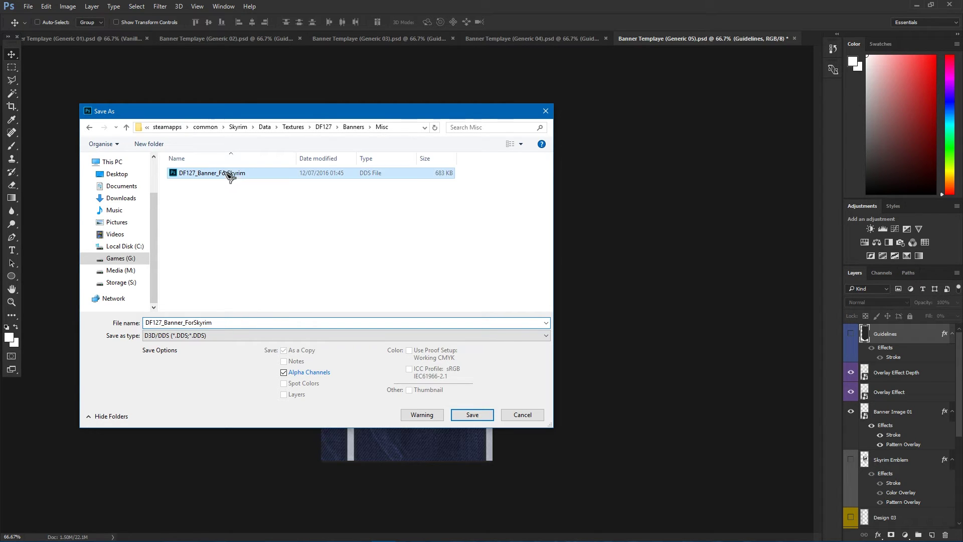
left_click(231, 323)
left_click_drag(232, 323, 185, 323)
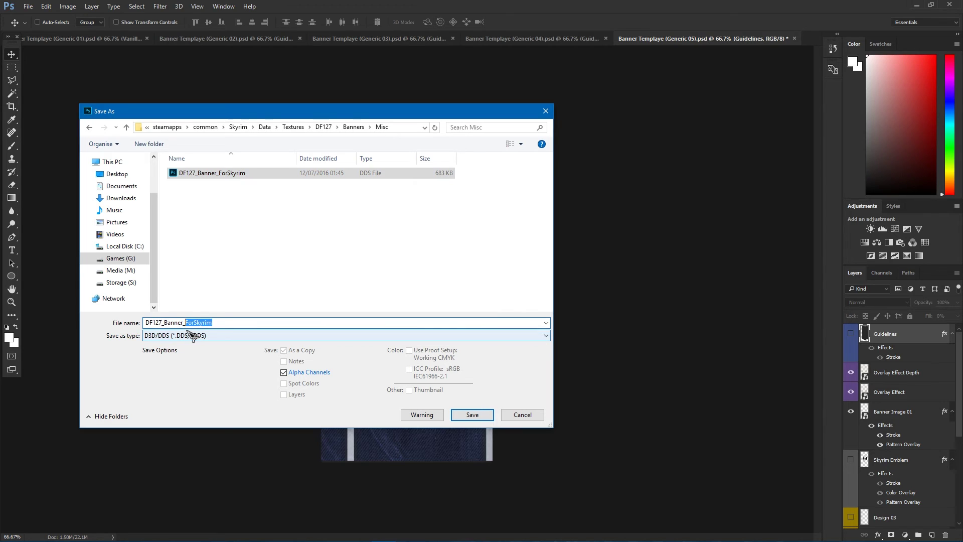
type("Generic")
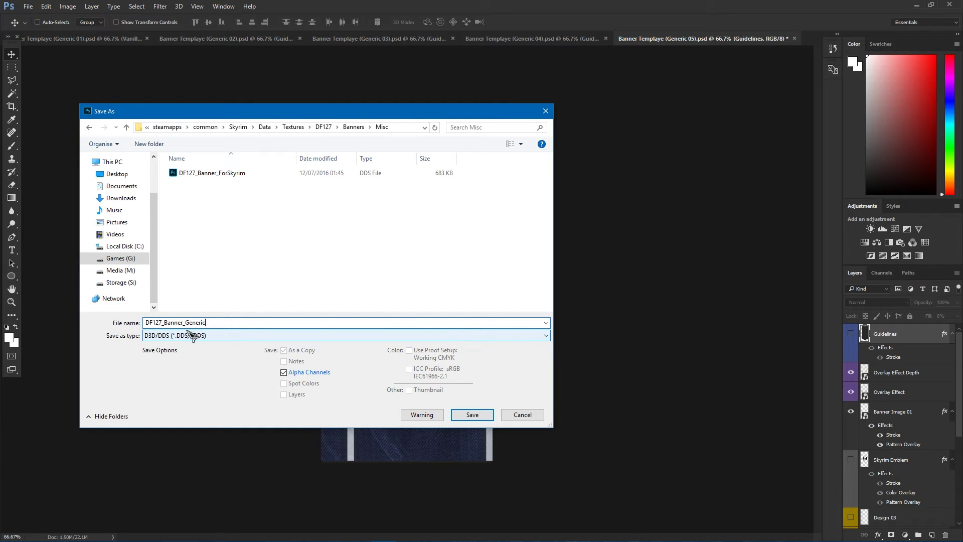
type("05")
key("Return")
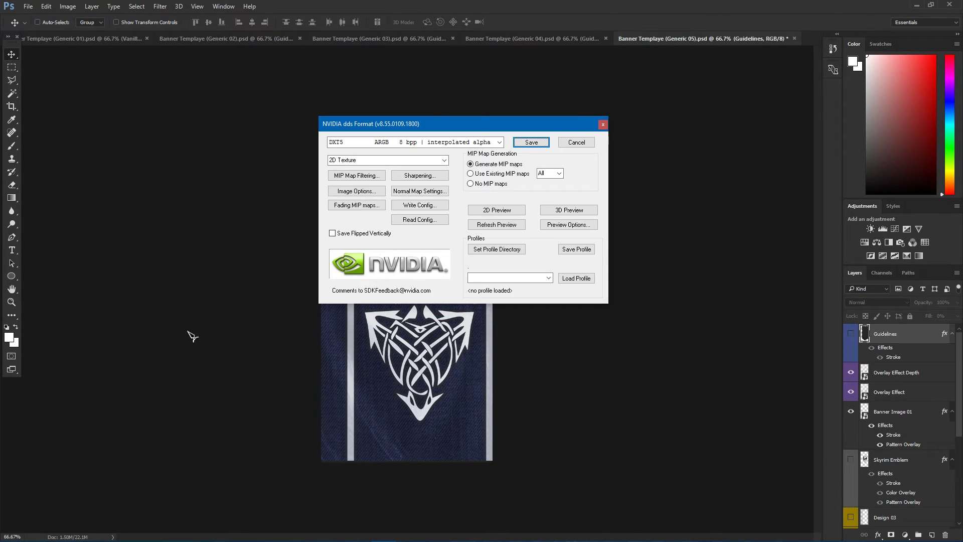
Keep DXT5 ARGB interpolated-alpha compression and write the DDS file.
left_click(499, 143)
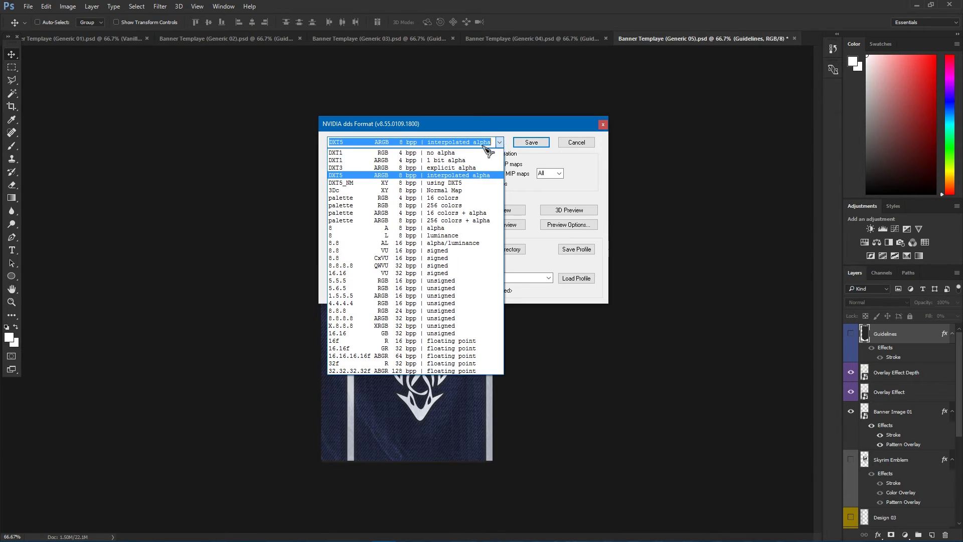
left_click(443, 176)
left_click(467, 143)
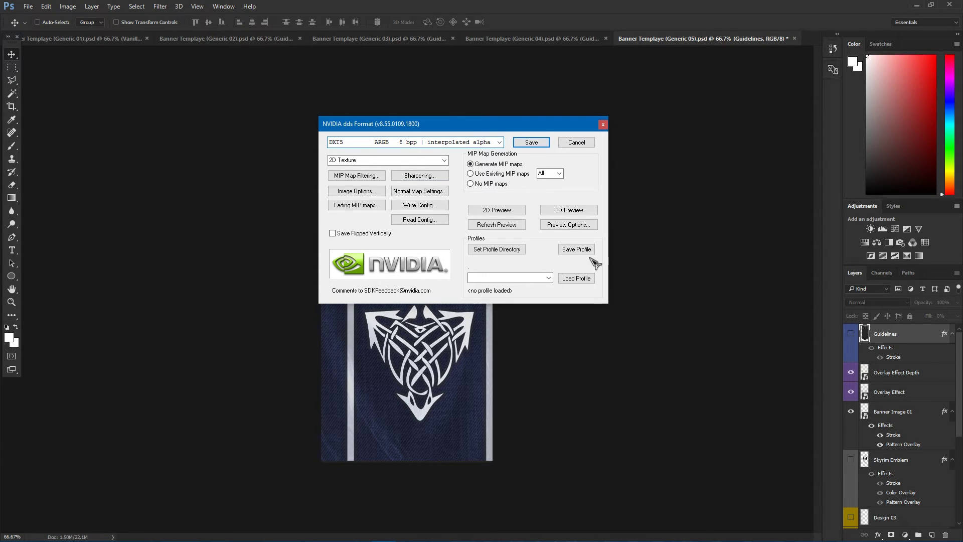
left_click(531, 144)
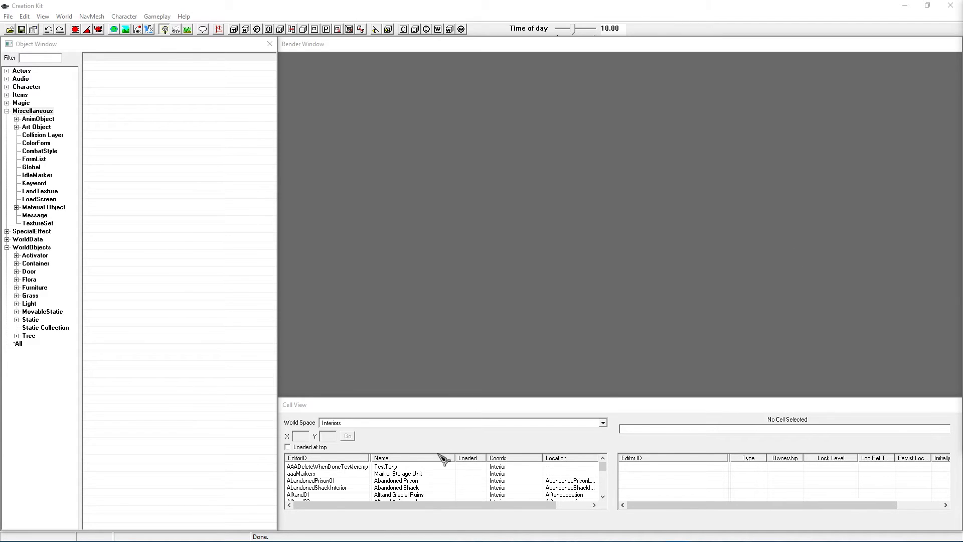
Load the RoriksteadFrostfruitInn interior cell, accepting the warnings.
left_click(431, 466)
type("ror")
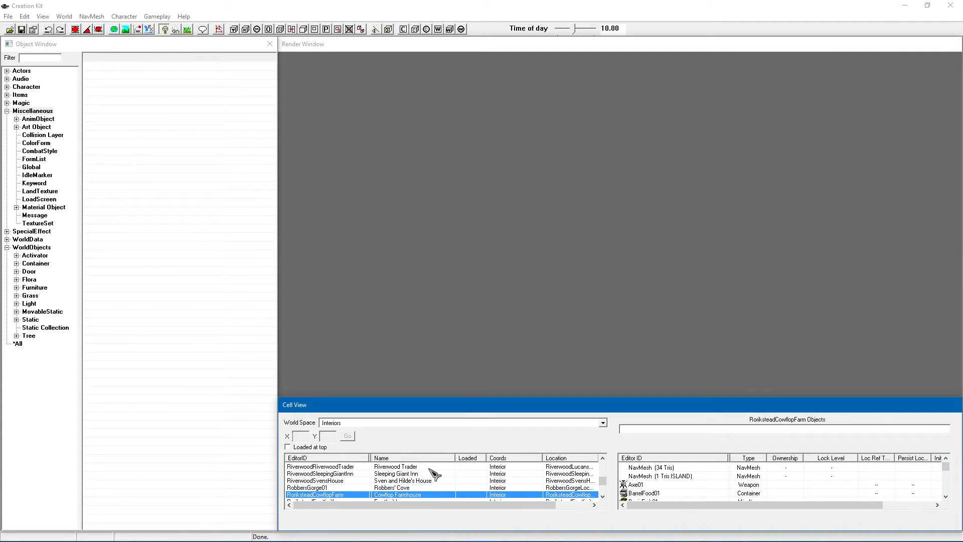
scroll(433, 476, "down", 1)
left_click(323, 481)
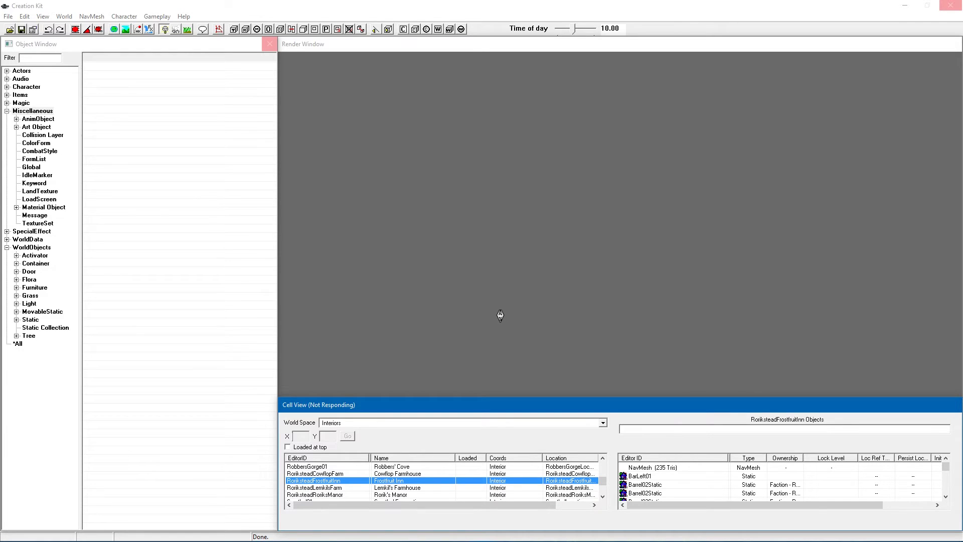
left_click(569, 324)
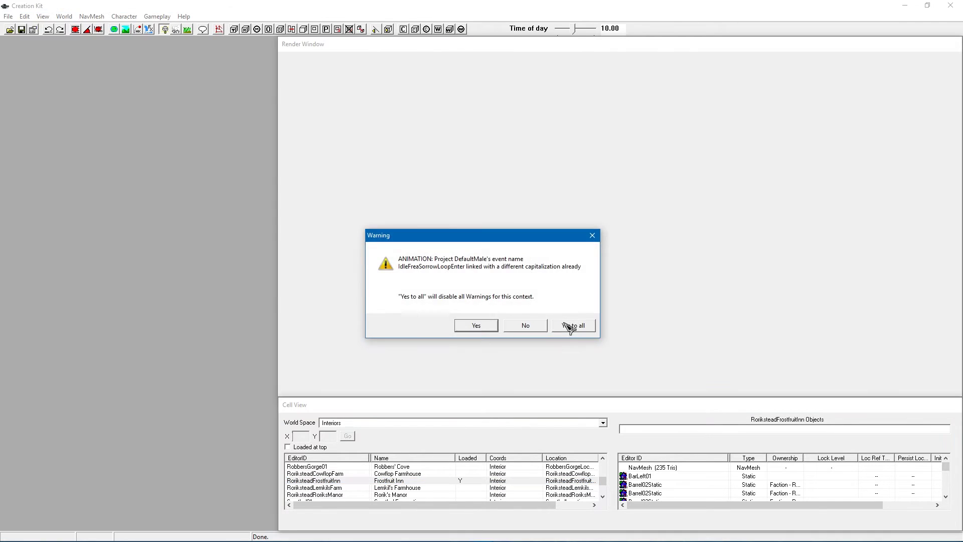
left_click(569, 324)
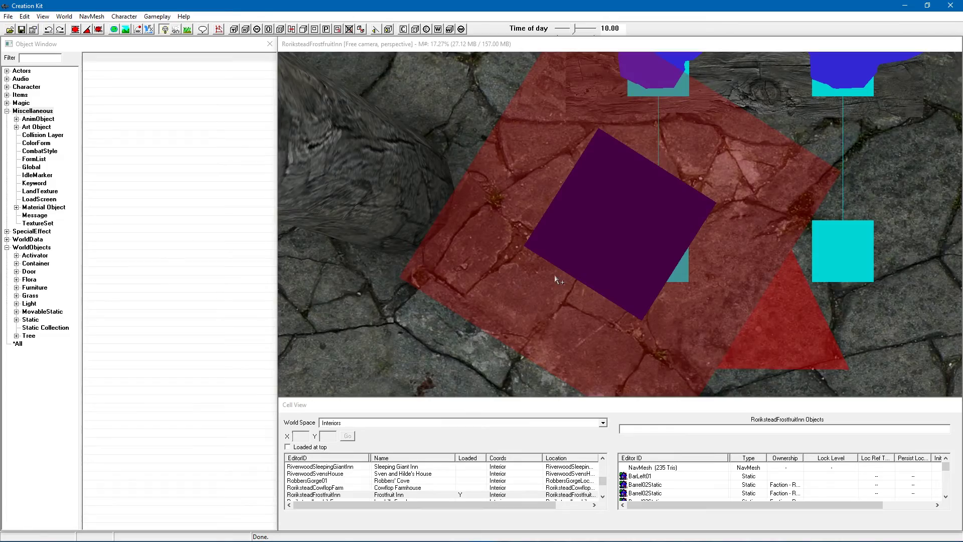
Find the snowberry wreath on the back wall, select it and centre the view on it.
scroll(555, 275, "down", 5)
middle_click_drag(554, 269, 619, 230)
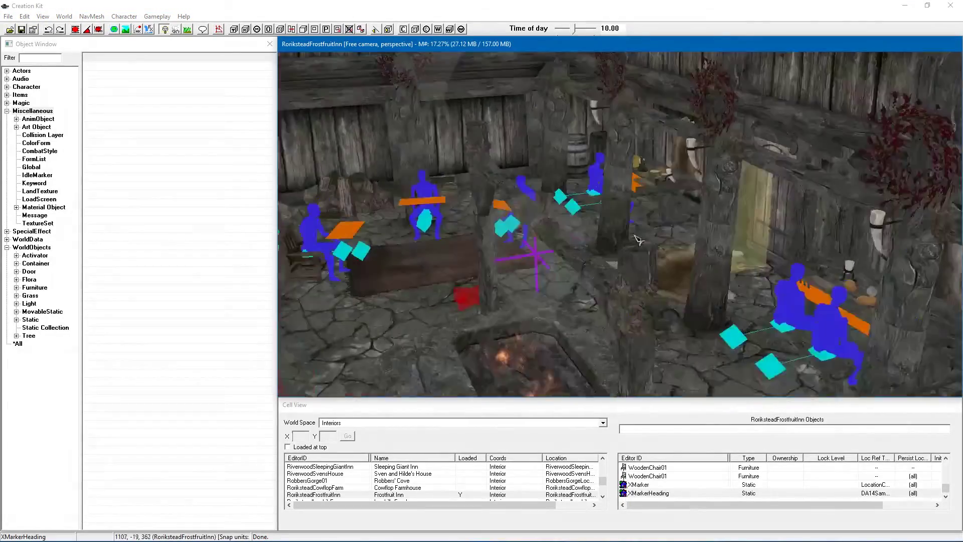
middle_click_drag(638, 240, 609, 238)
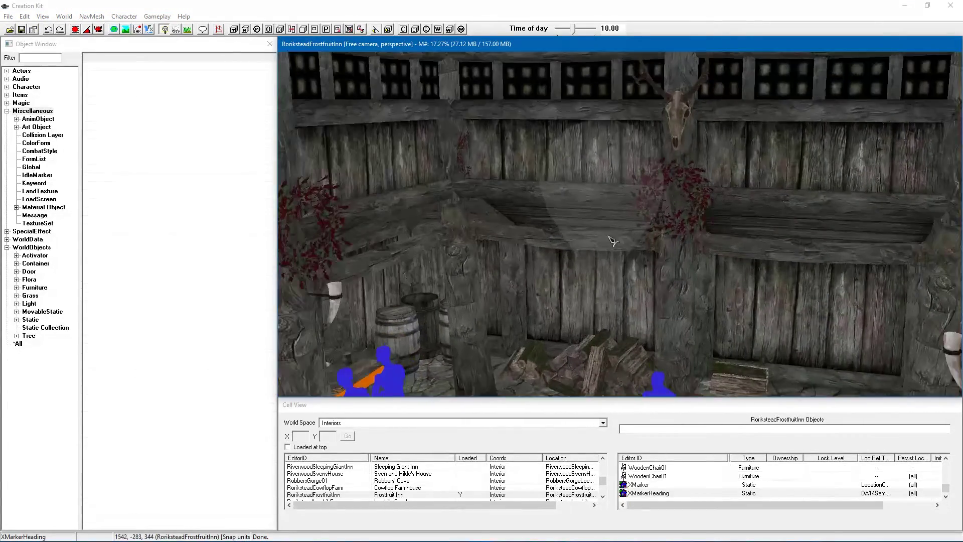
left_click(671, 203)
key("c")
double_click(659, 193)
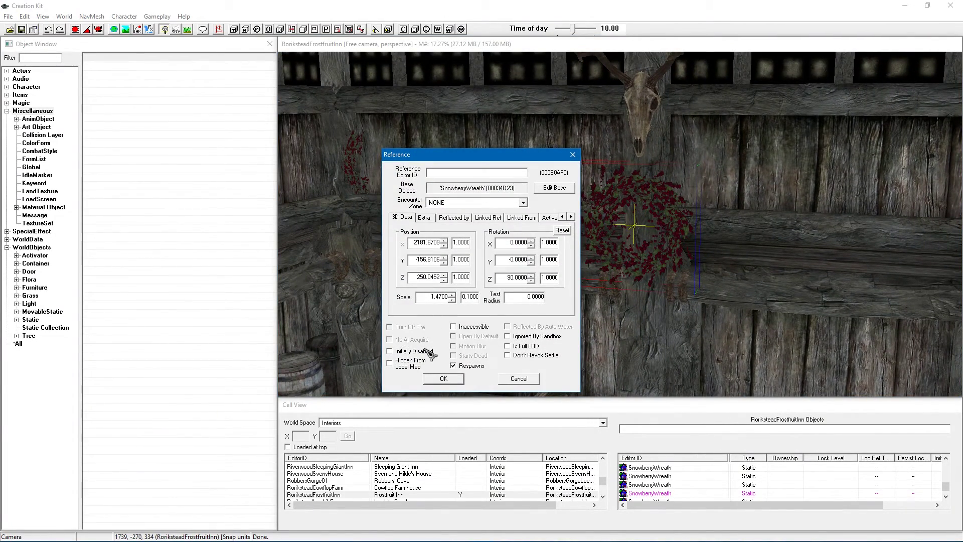
left_click(443, 378)
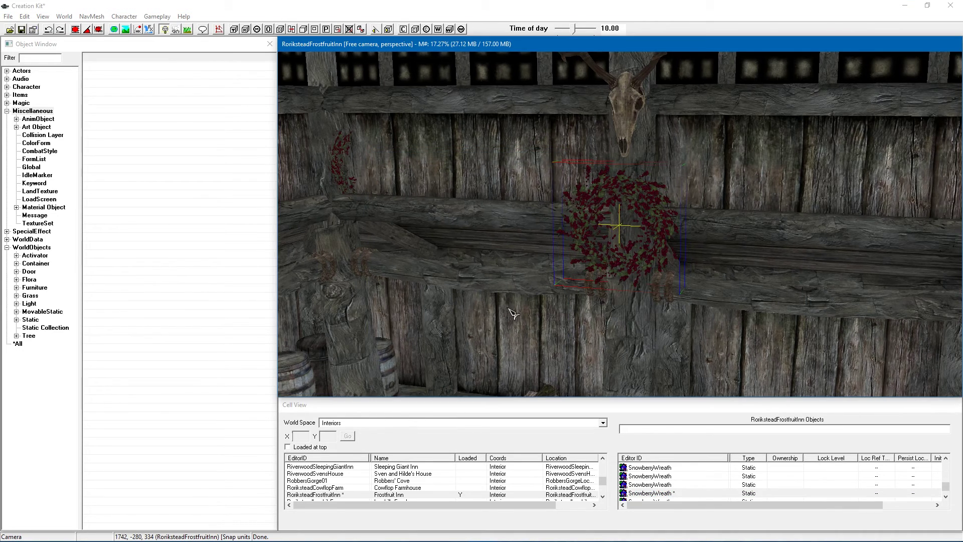
Delete the snowberry wreath, leaving the wooden beam bare.
middle_click_drag(512, 313, 509, 307, "shift")
middle_click_drag(538, 275, 538, 274, "shift")
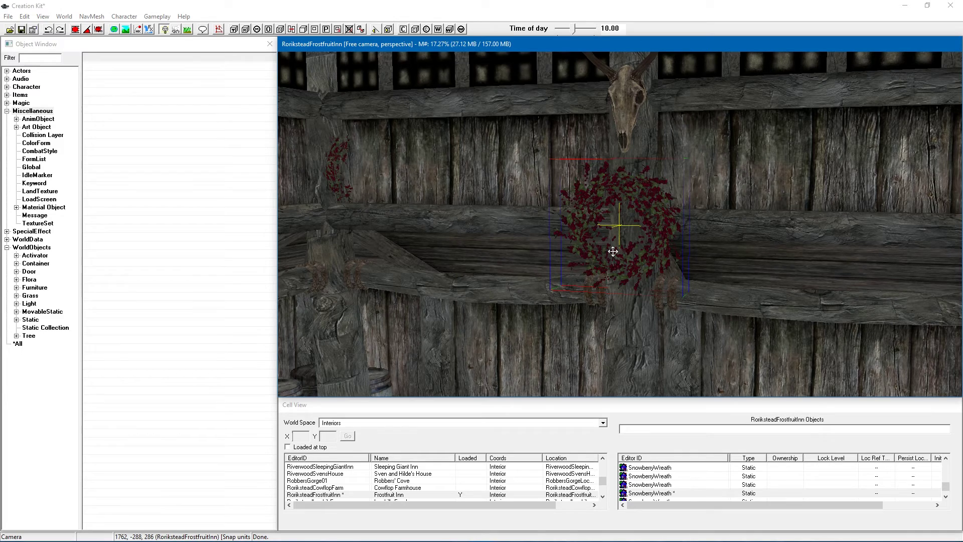
middle_click_drag(613, 251, 613, 252, "shift")
key("Delete")
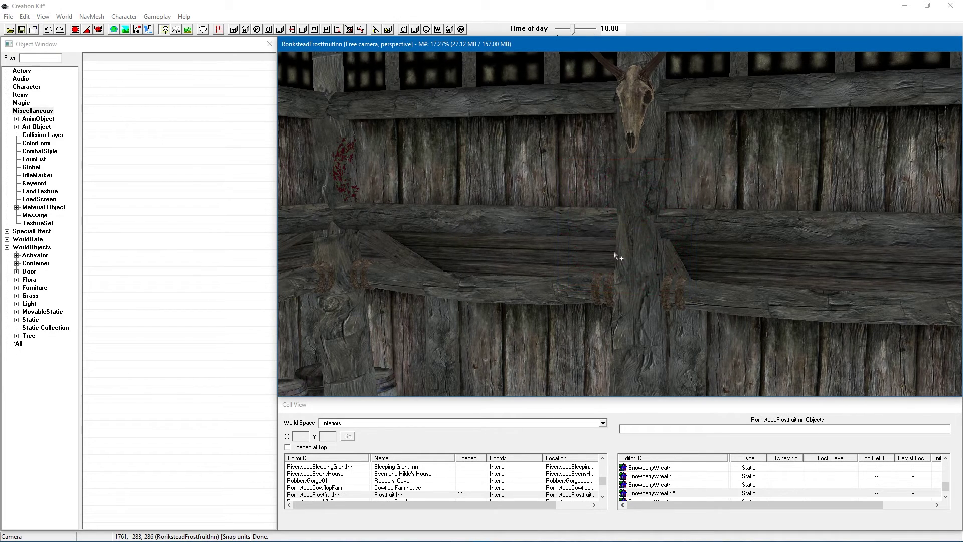
middle_click_drag(612, 251, 609, 259, "shift")
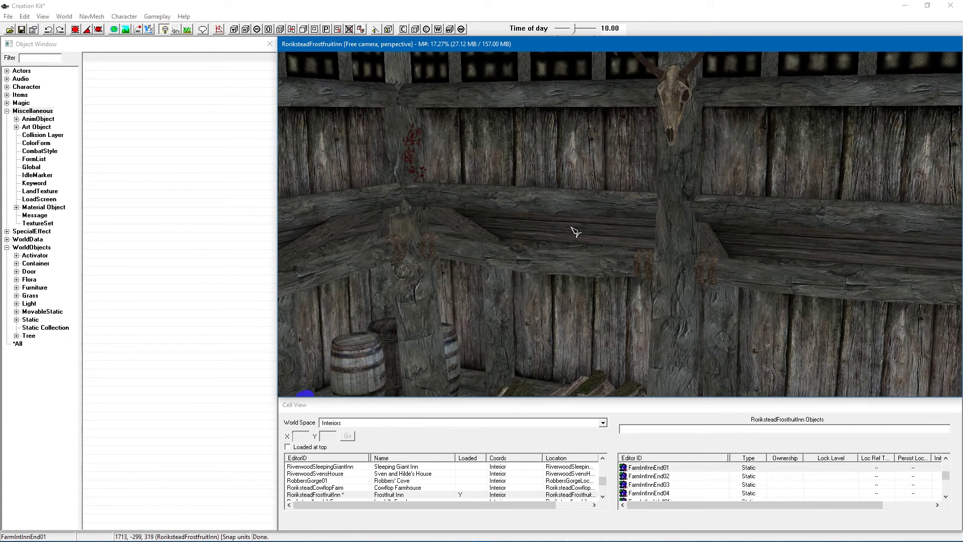
Place a static WinterholdBannerPost01 on the inn wall, rotated horizontal along the beam.
left_click(36, 57)
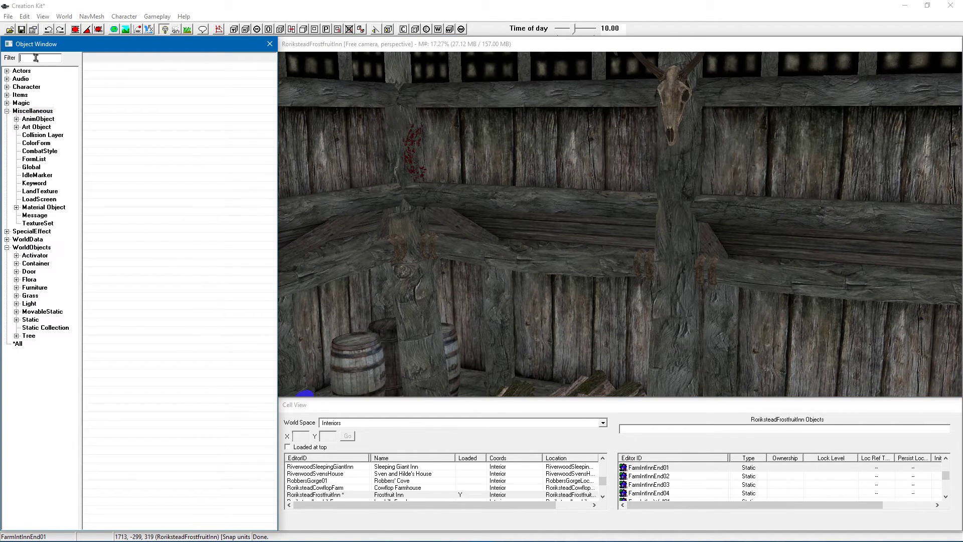
left_click(30, 319)
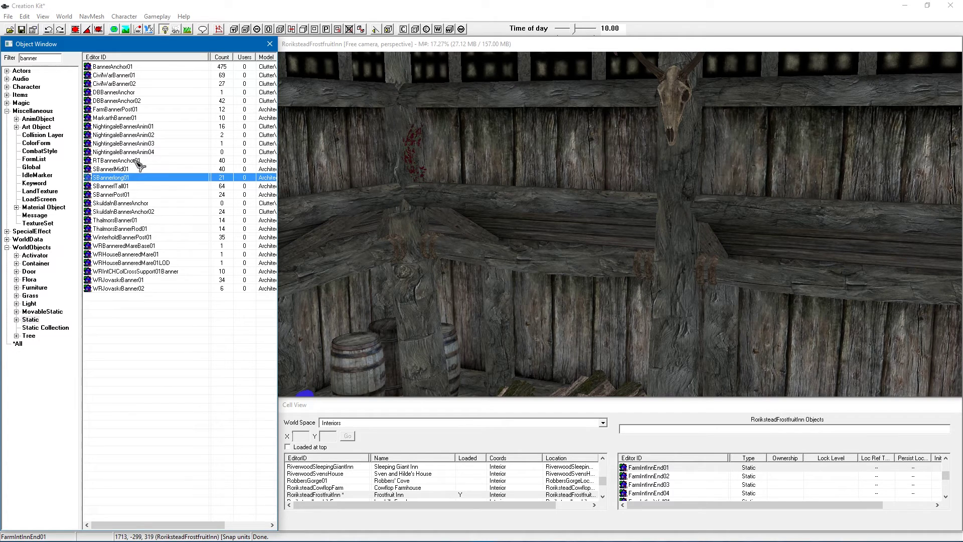
left_click(102, 238)
left_click_drag(102, 237, 675, 251)
scroll(675, 251, "up", 3)
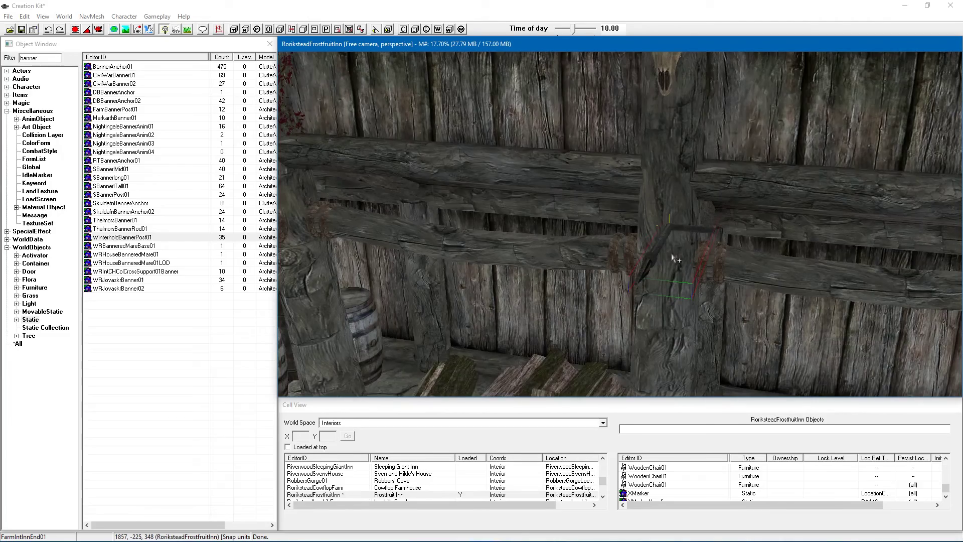
right_click_drag(673, 253, 674, 228)
middle_click_drag(671, 248, 651, 235, "shift")
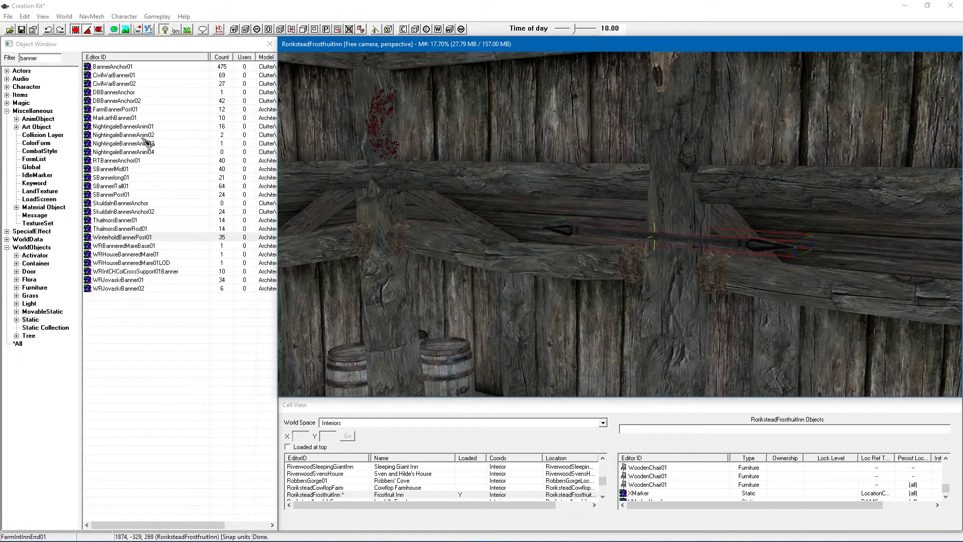
left_click(32, 59)
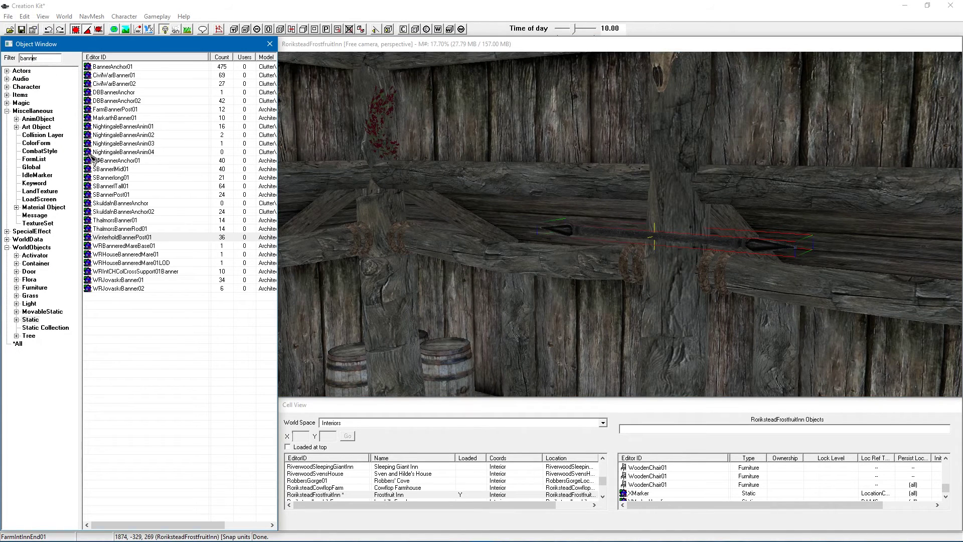
Open the CityBannerFalkreath texture set and rename its ID to DF127_TS_Banner_Generic_01.
left_click(48, 223)
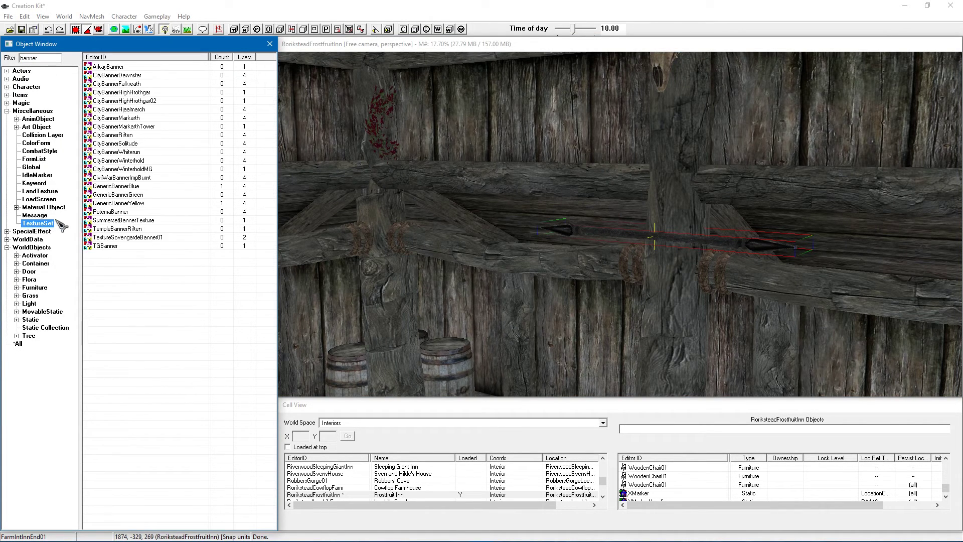
left_click(132, 110)
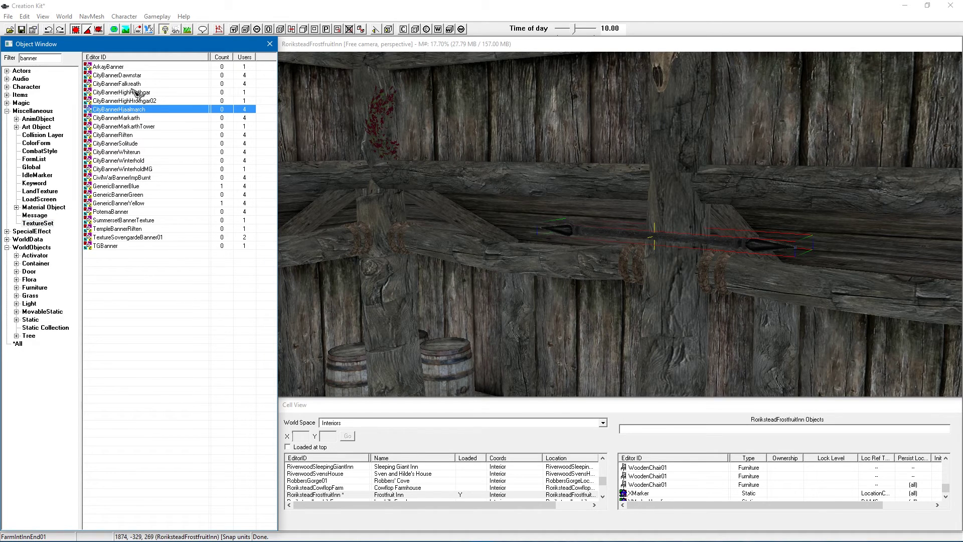
double_click(131, 84)
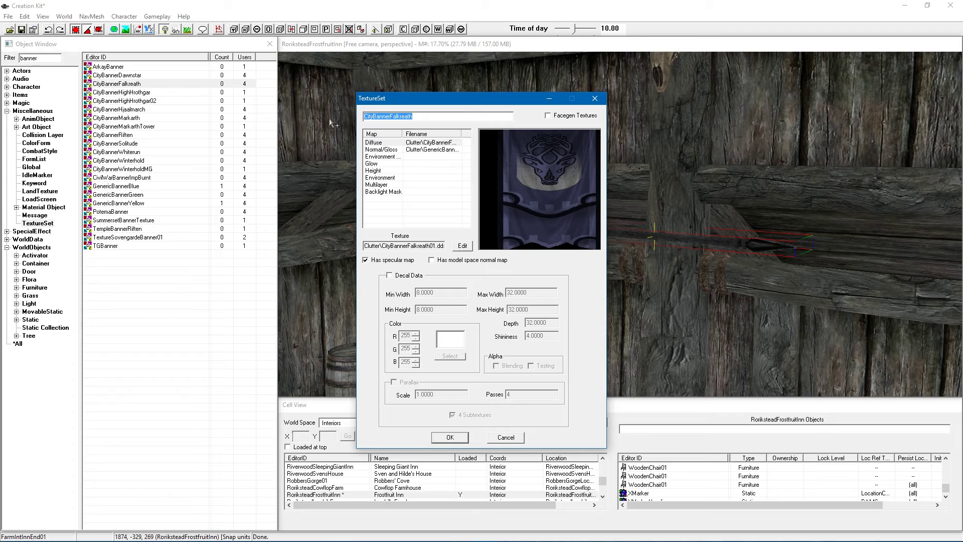
type("DF127_TS_Banner_Generic_01")
Set the diffuse map to DF127_Banner_Generic01.dds from Textures\DF127\Banners\Misc.
left_click(429, 144)
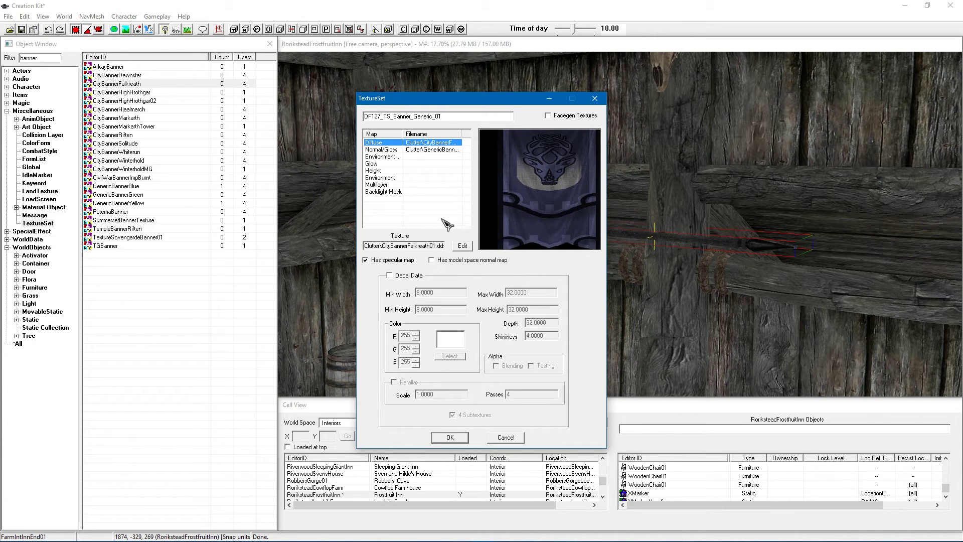
left_click(462, 246)
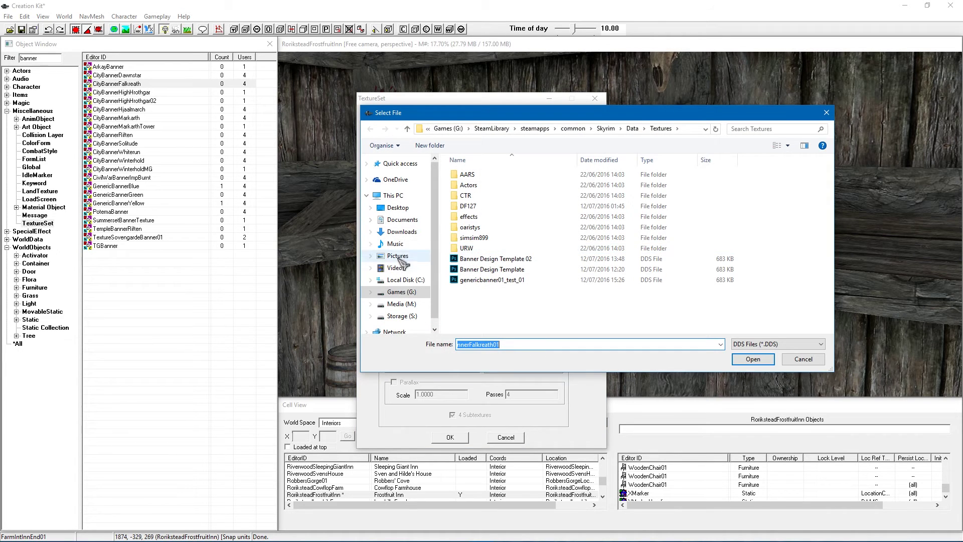
left_click(398, 207)
double_click(767, 200)
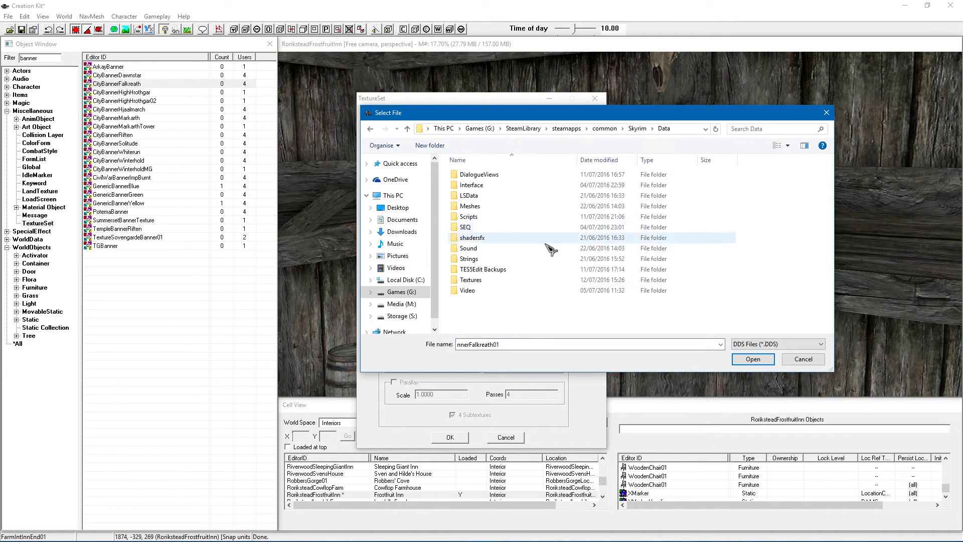
double_click(470, 280)
double_click(474, 217)
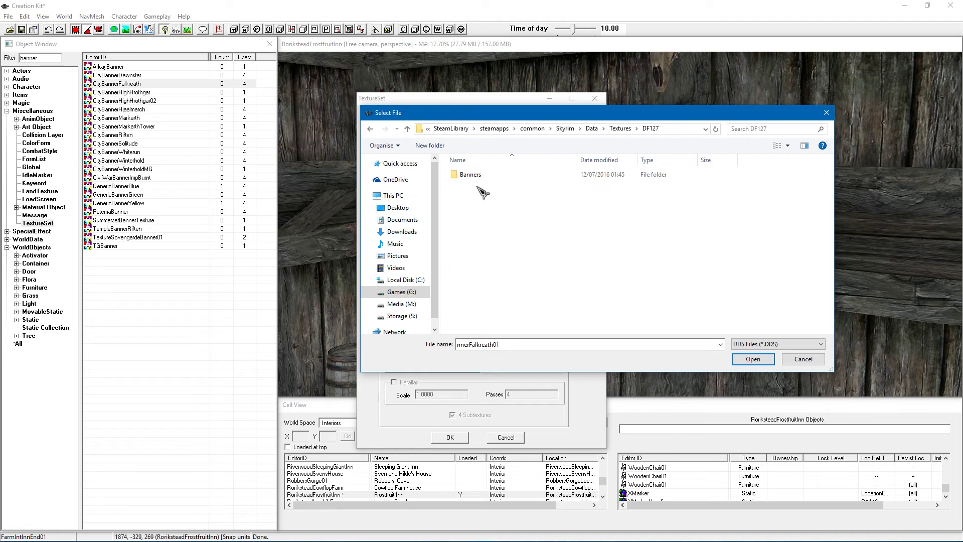
double_click(471, 176)
double_click(471, 176)
left_click(530, 195)
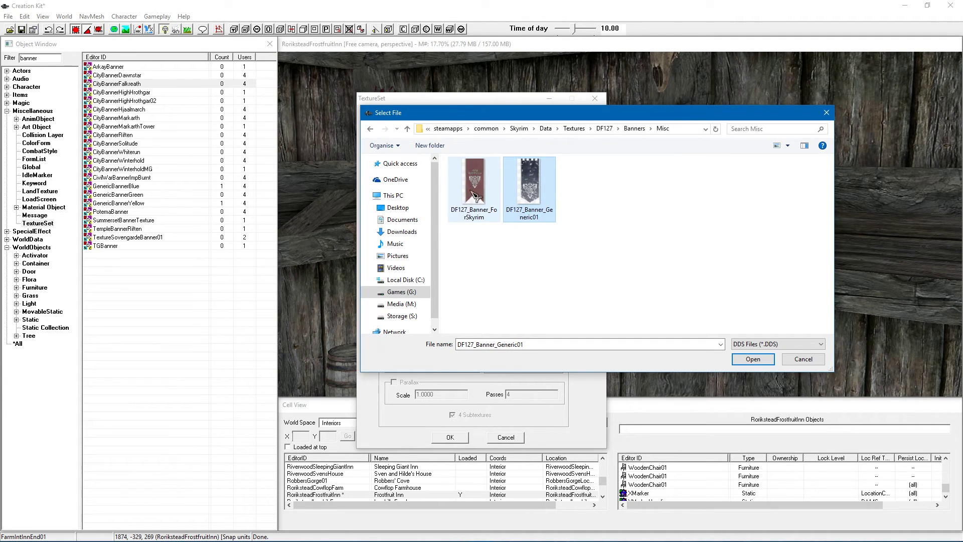
left_click(752, 359)
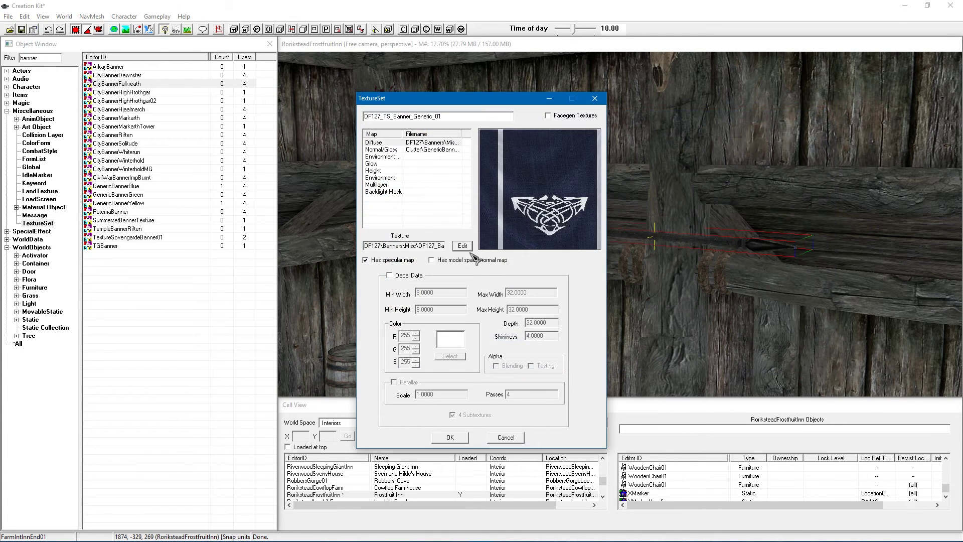
left_click(426, 150)
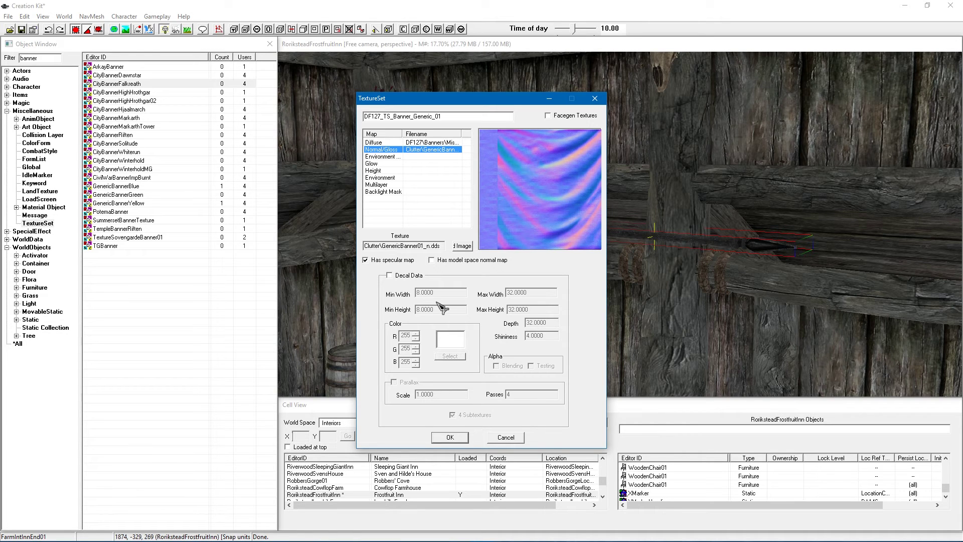
Save the texture set as the new form DF127_TS_Banner_Generic_01.
left_click(450, 437)
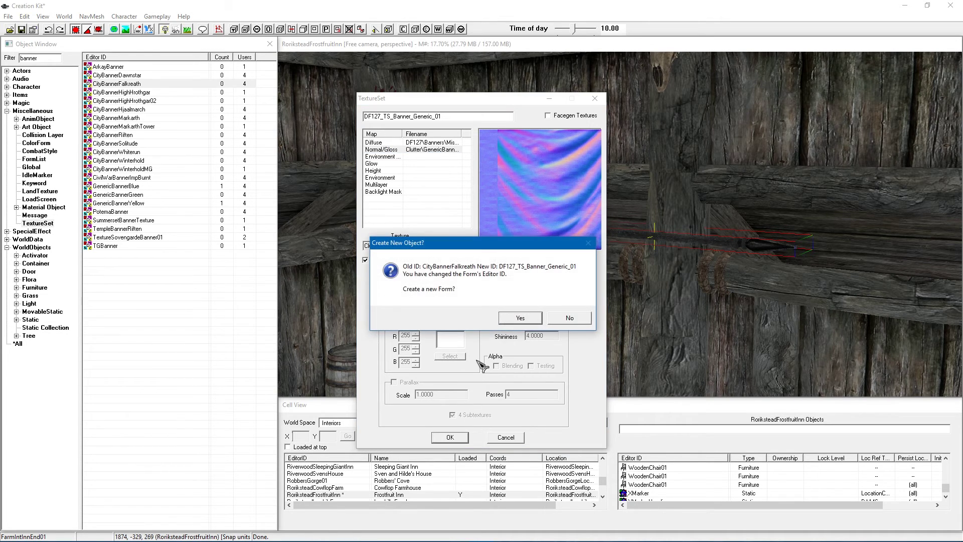
left_click(530, 318)
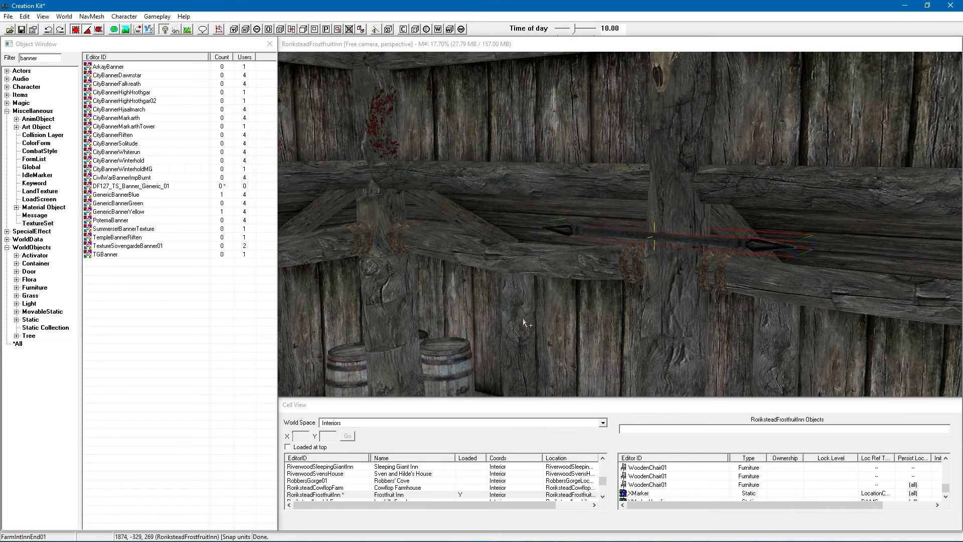
left_click(168, 187)
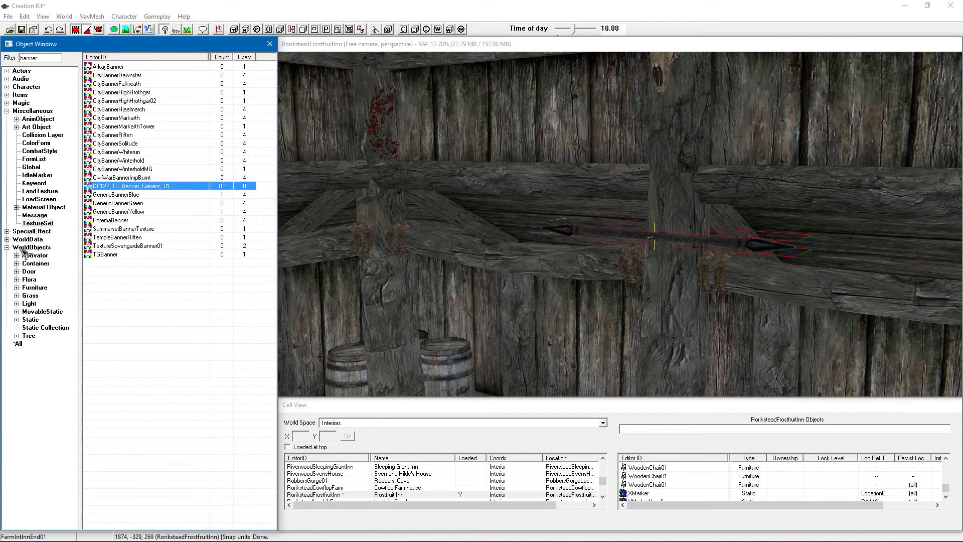
Preview the CityBannerRiften01, 02 and 04 movable static banner models face-on.
left_click(49, 312)
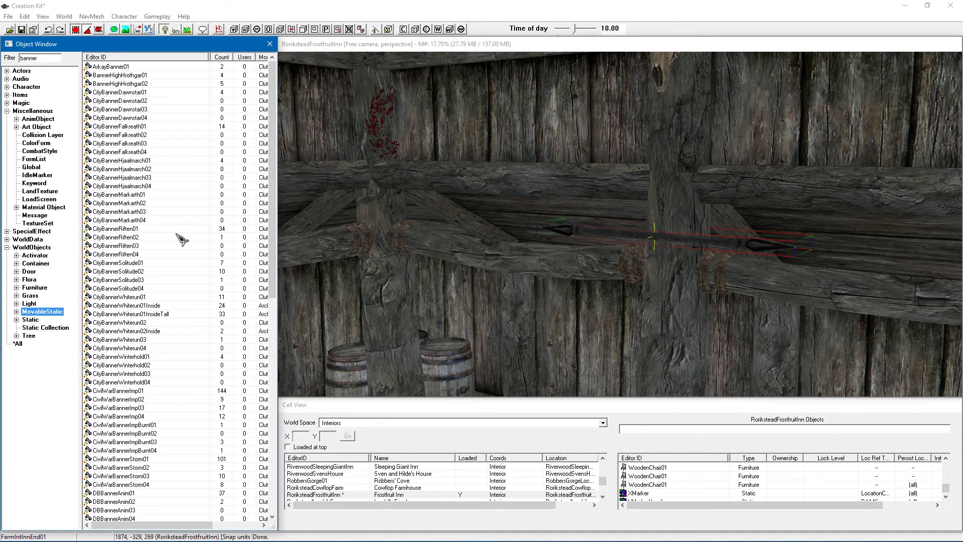
double_click(143, 228)
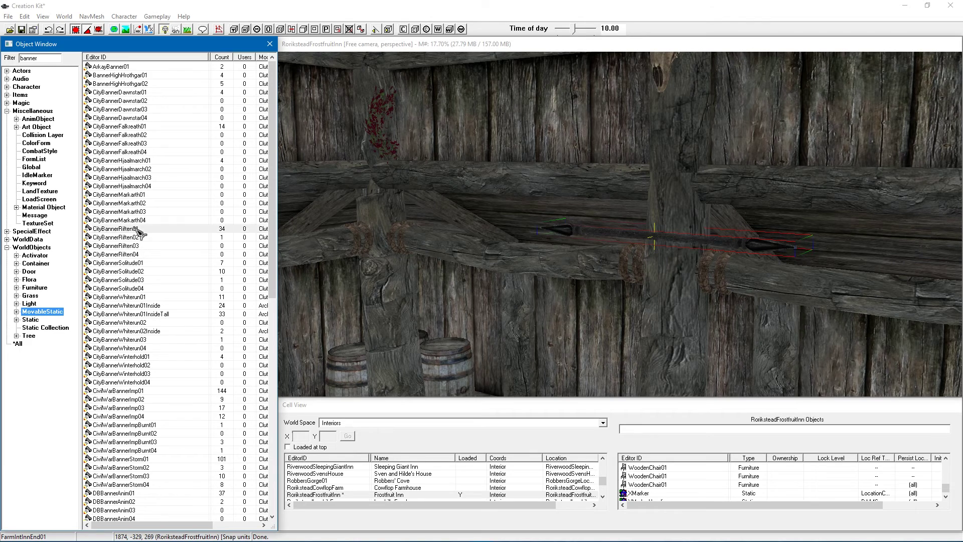
left_click(512, 365)
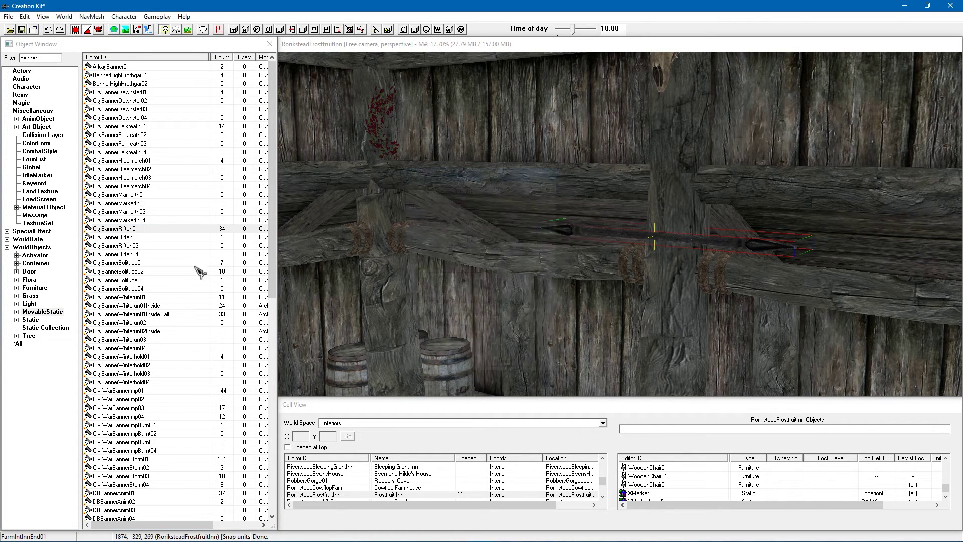
right_click(153, 230)
left_click(180, 281)
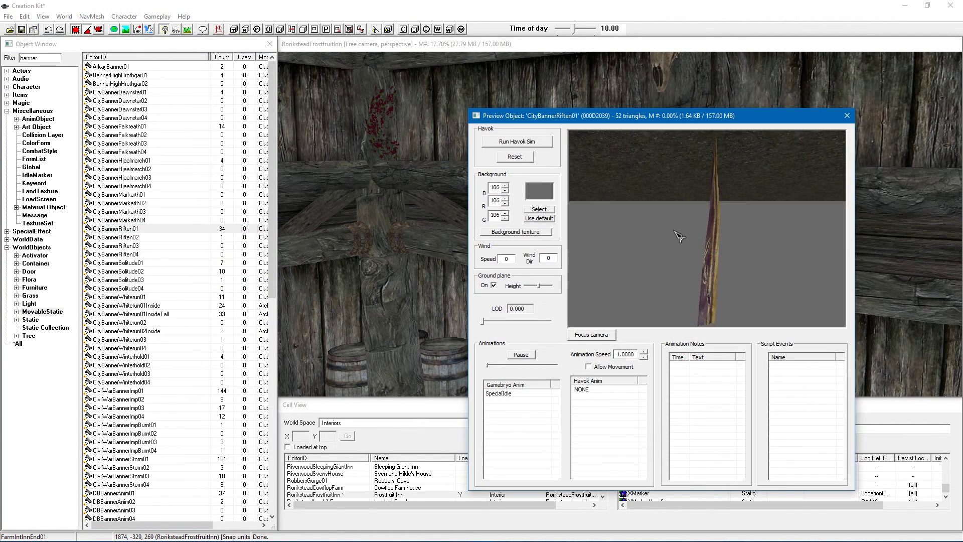
left_click(153, 237)
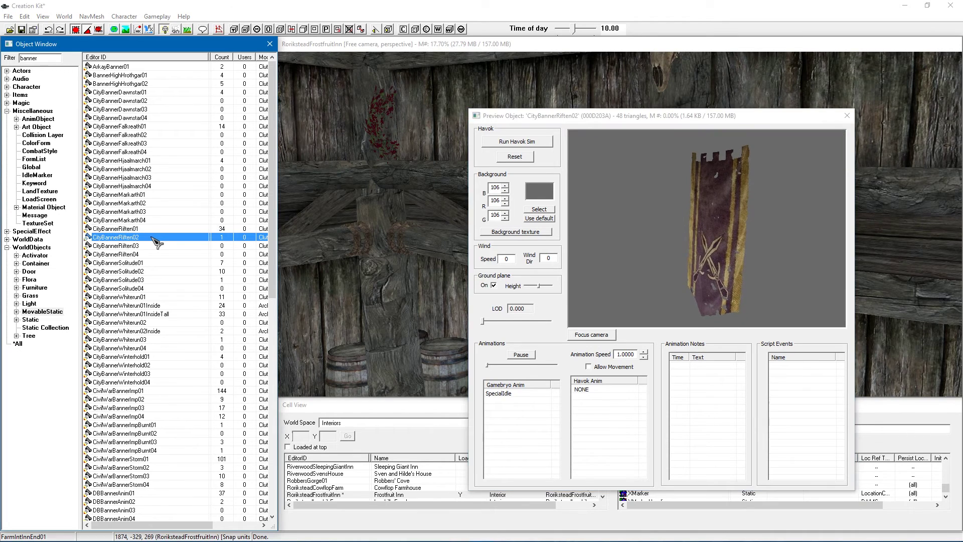
key("Down")
key("Down")
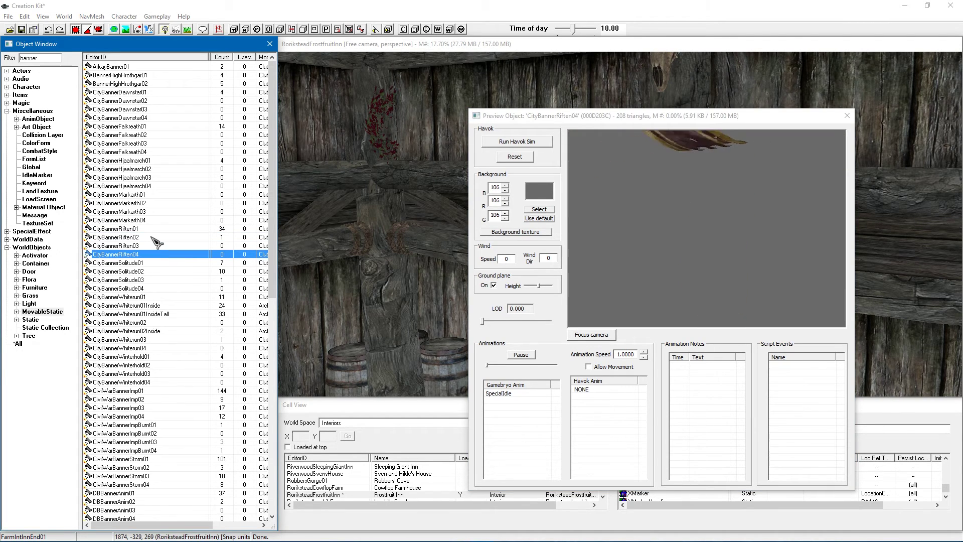
left_click_drag(617, 241, 722, 184)
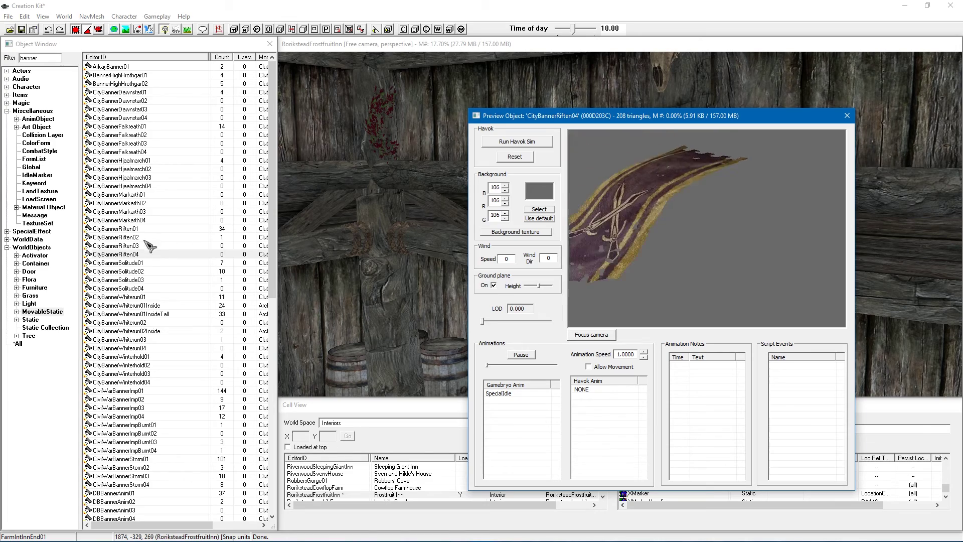
left_click(127, 230)
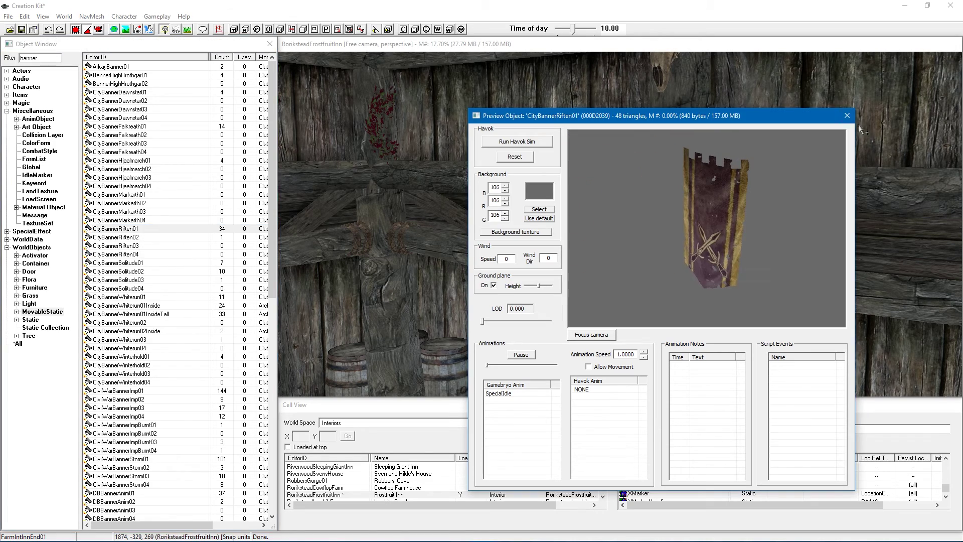
double_click(132, 231)
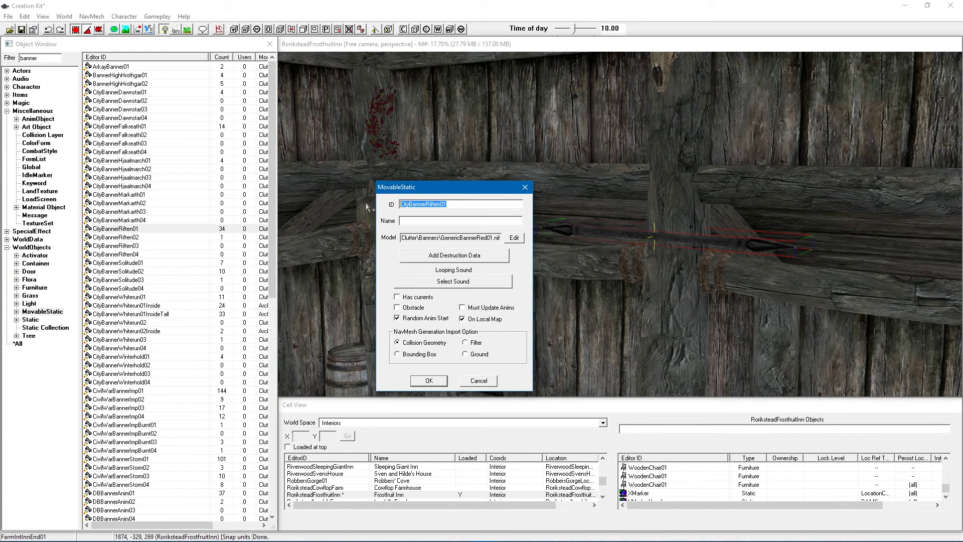
Change the Riften banner's ID to DF127_Banner_Generic_01.
type("DF127_TS_Banner_Generic_01")
key("BackSpace")
key("BackSpace")
key("BackSpace")
left_click(514, 238)
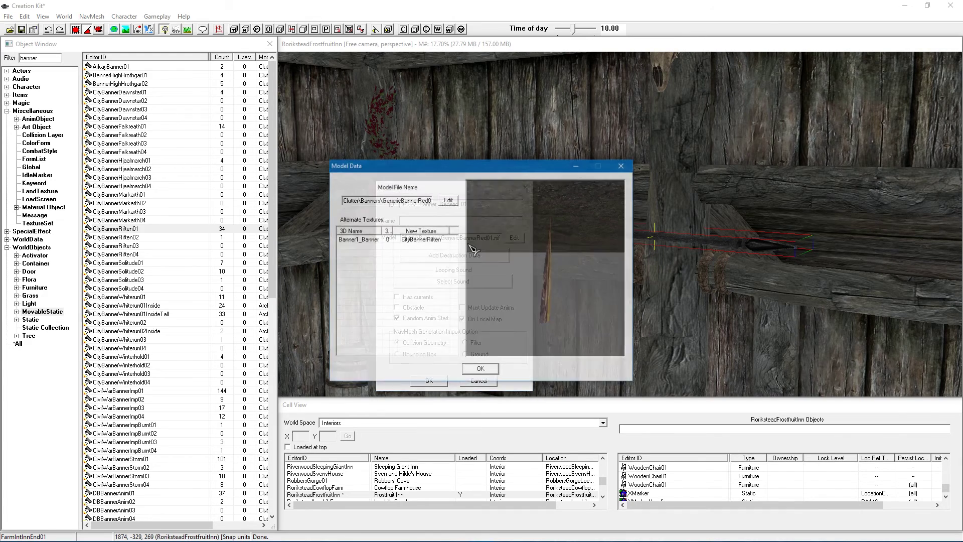
left_click_drag(535, 253, 552, 266)
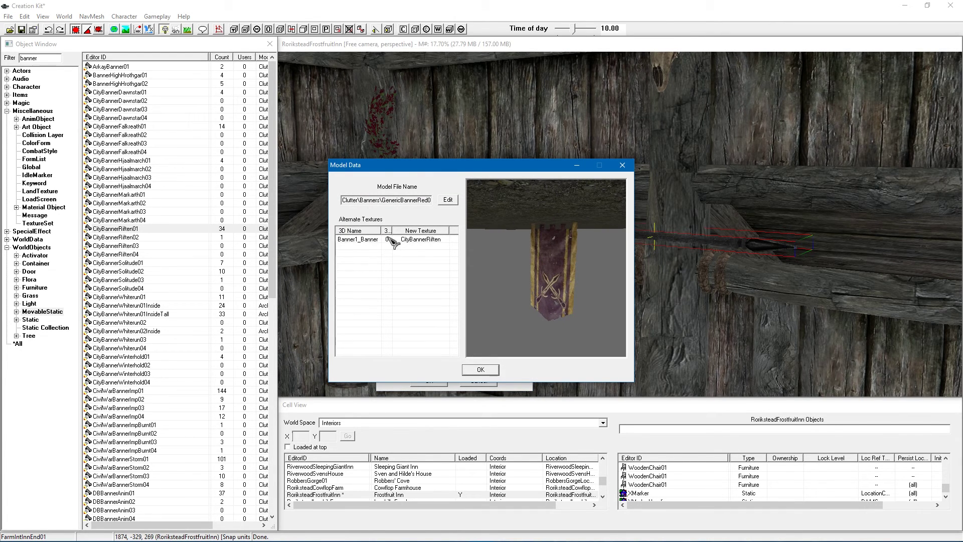
Add DF127_TS_Banner_Generic_01 as the model's alternate texture and save as a new form.
right_click(408, 241)
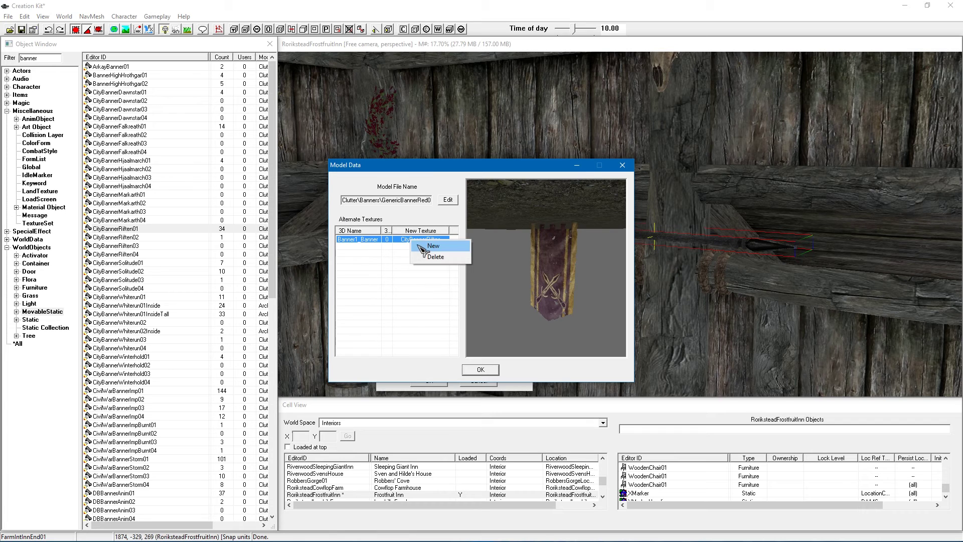
left_click(432, 246)
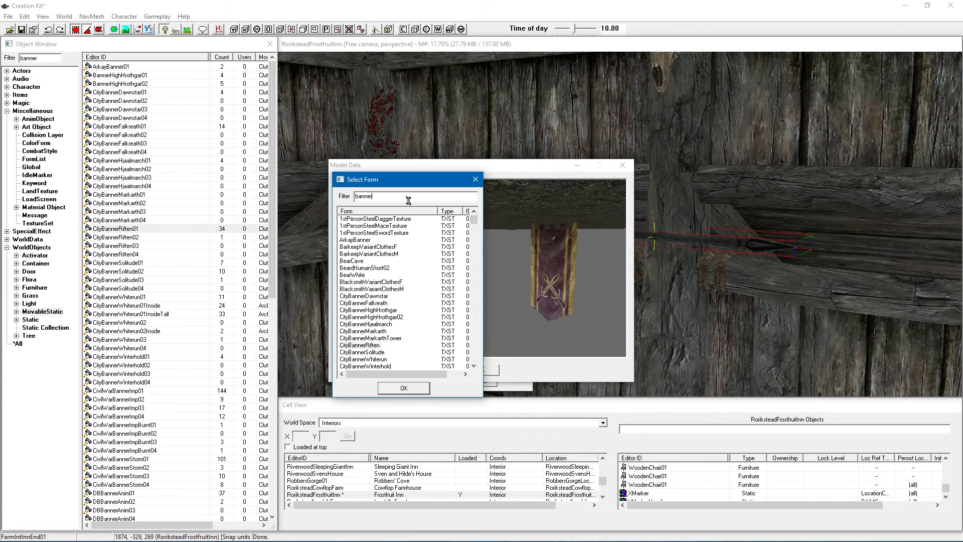
left_click(377, 365)
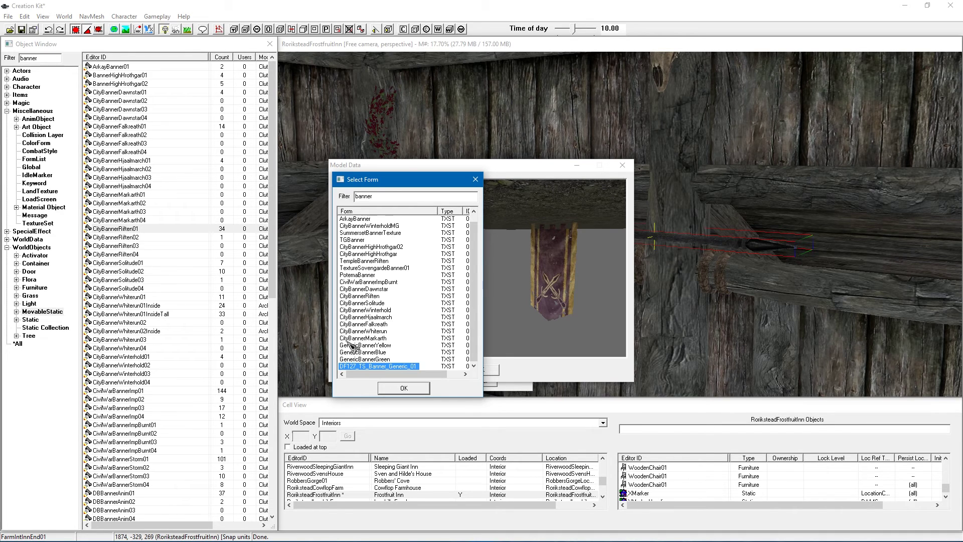
left_click(402, 388)
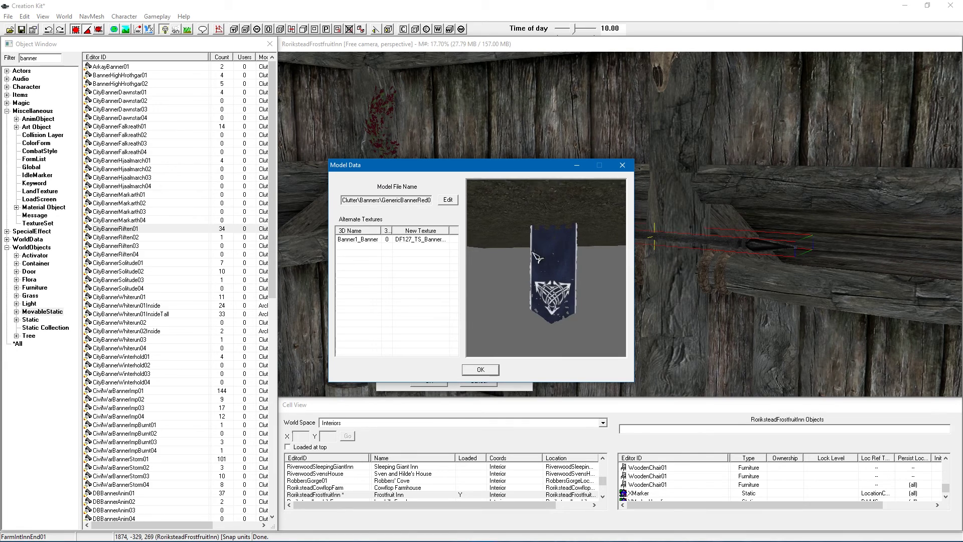
left_click_drag(537, 257, 554, 263)
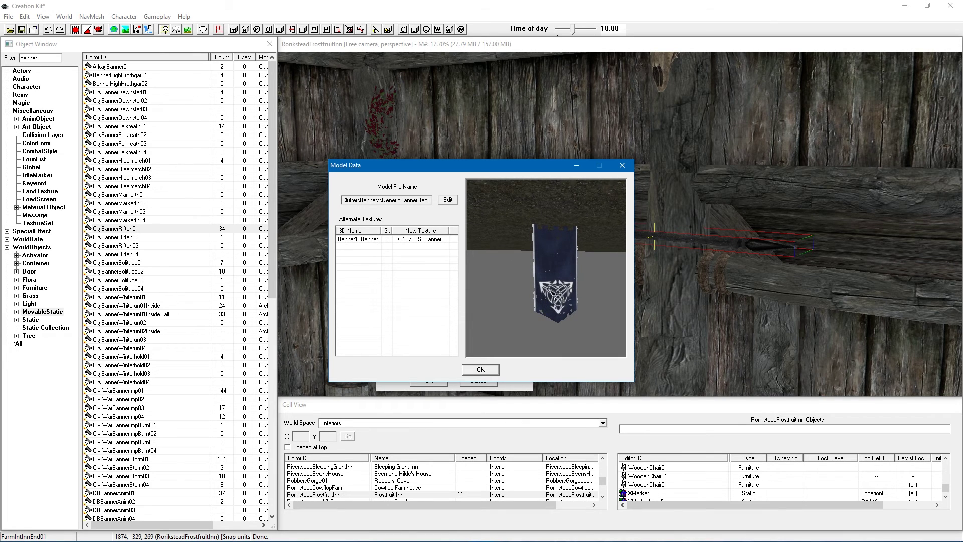
left_click(481, 369)
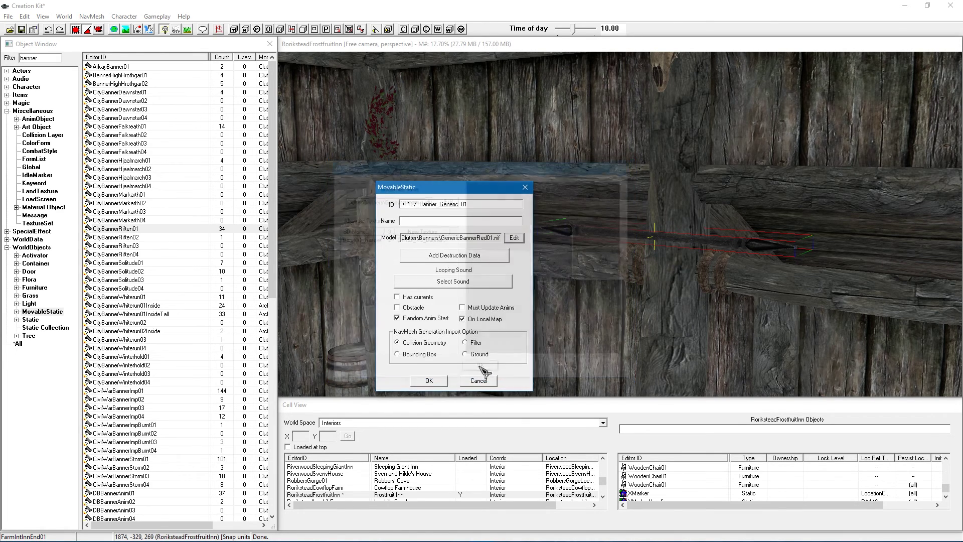
left_click(434, 381)
left_click(514, 318)
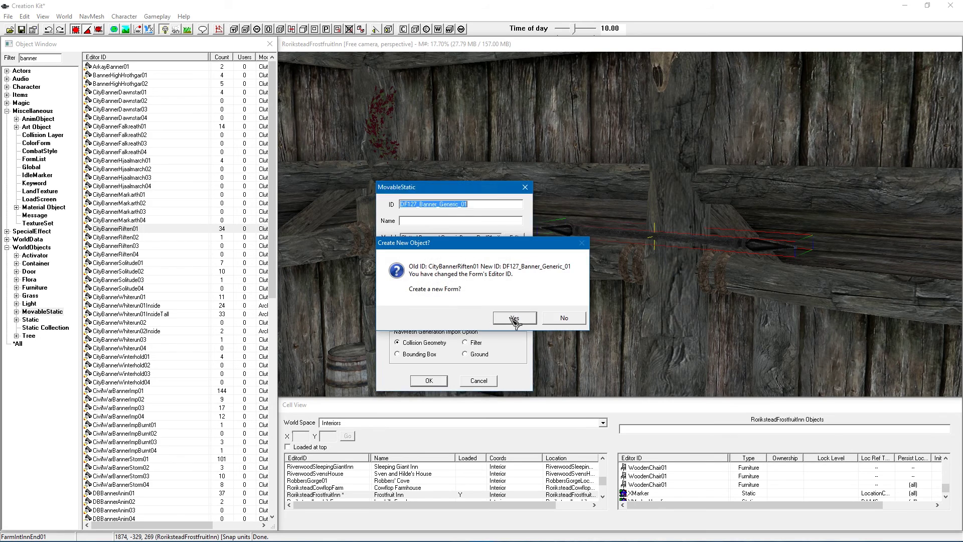
Drag DF127_Banner_Generic_01 into the inn and hang it on the crossbeam.
left_click(203, 212)
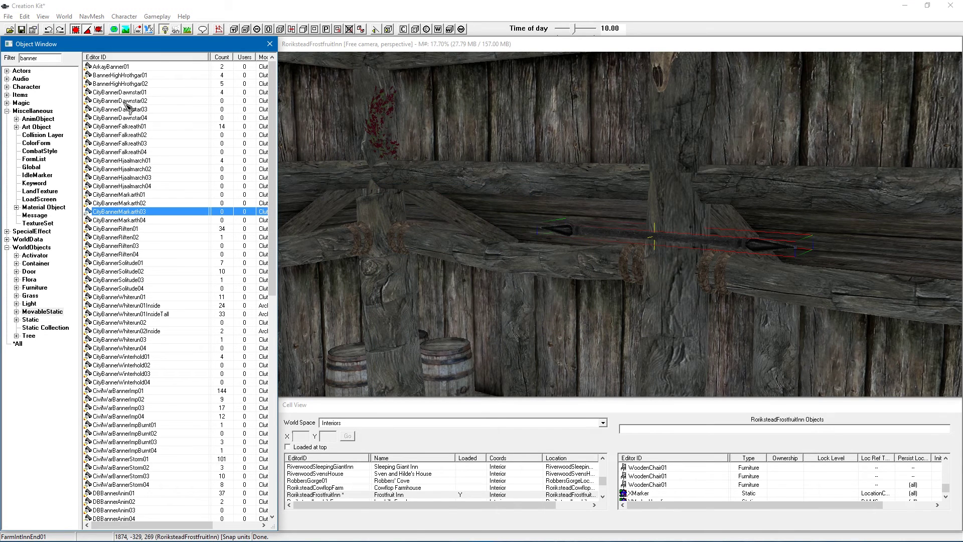
scroll(136, 168, "down", 3)
left_click_drag(114, 450, 552, 318)
left_click_drag(637, 243, 640, 245)
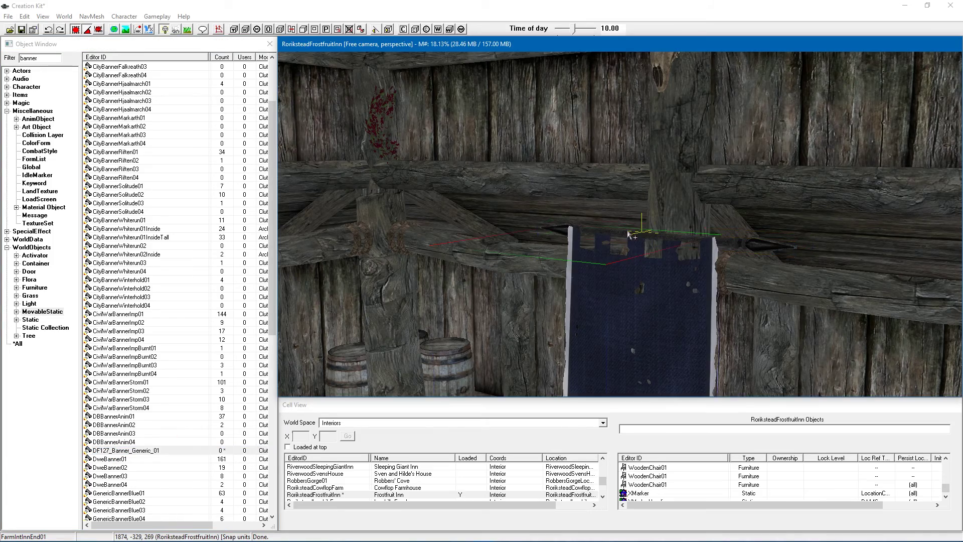
scroll(645, 259, "up", 5)
mouse_move(644, 258)
middle_mouse_down("shift")
mouse_move(657, 287)
mouse_move(659, 259)
middle_mouse_up("shift")
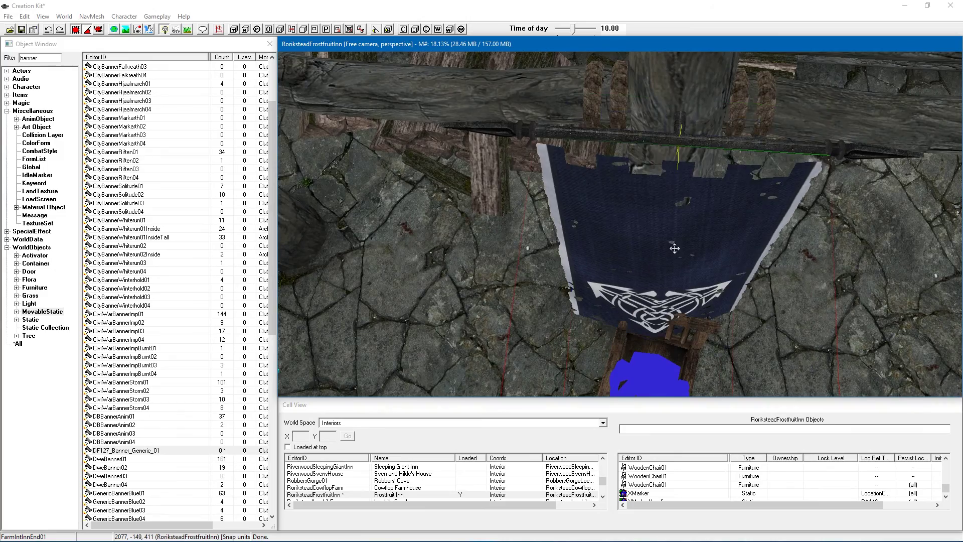
middle_click_drag(727, 242, 529, 206, "shift")
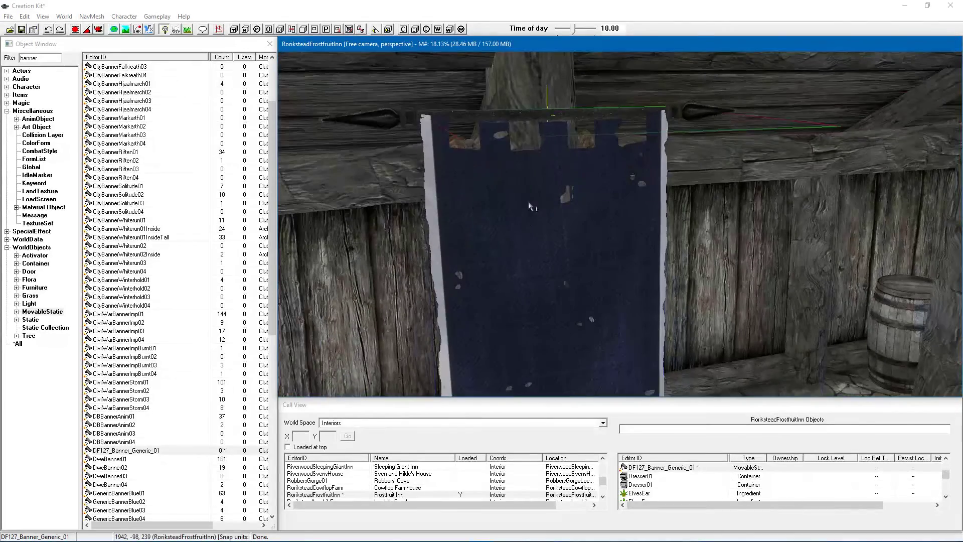
Scale the placed banner down to 0.65.
double_click(537, 225)
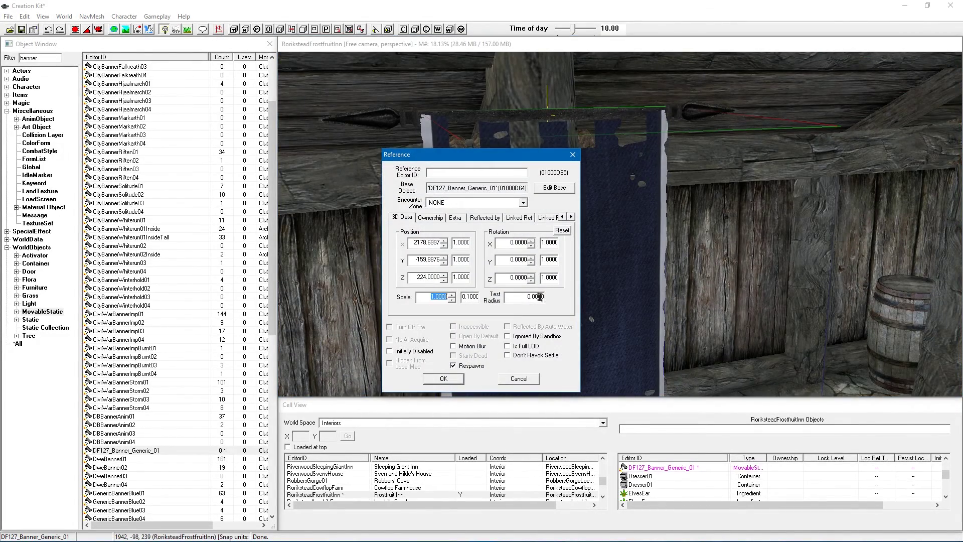
key("Return")
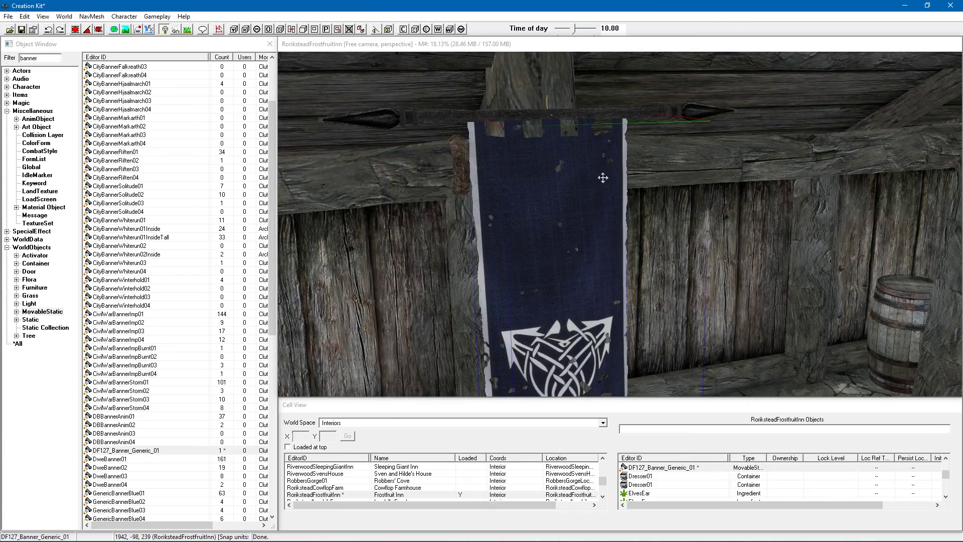
middle_click_drag(599, 180, 633, 175, "shift")
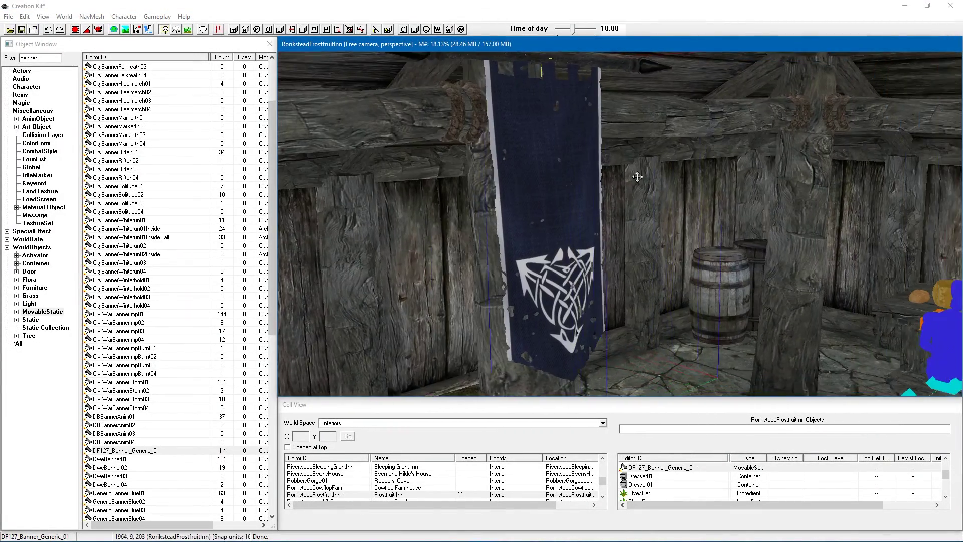
scroll(637, 176, "down", 2)
middle_click_drag(633, 185, 629, 187)
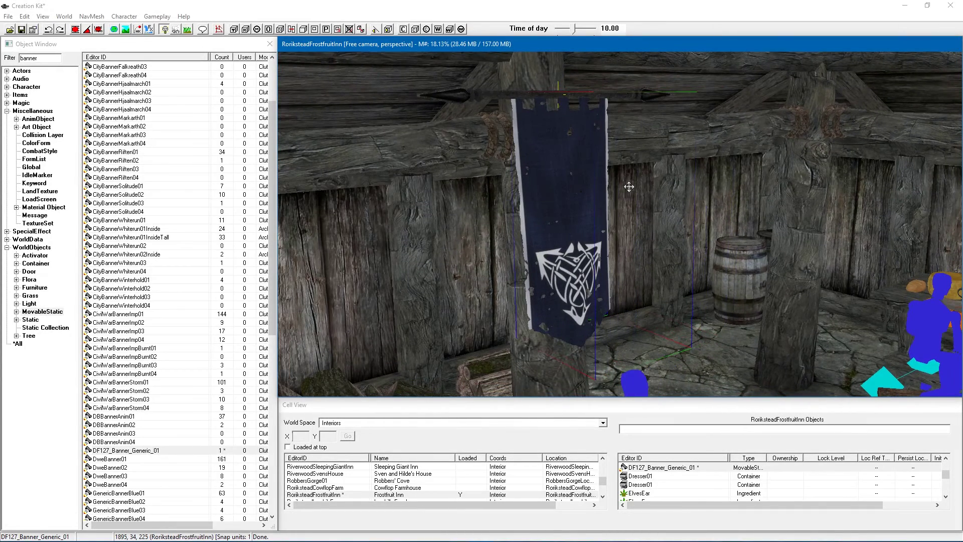
double_click(562, 187)
In the banner's reference properties, change the Extra alpha cutoff from 85 to 0 and confirm.
left_click_drag(526, 157, 510, 204)
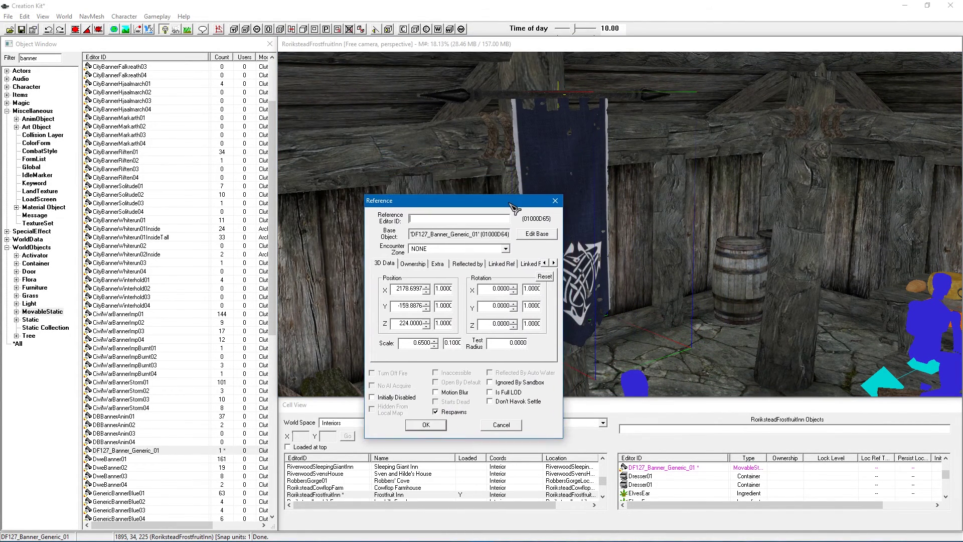
left_click_drag(409, 344, 455, 348)
left_click(439, 264)
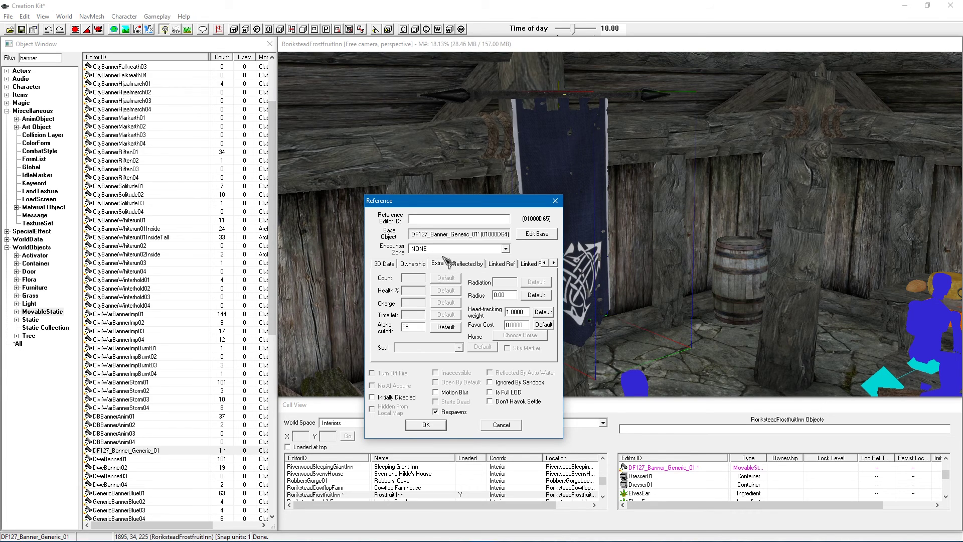
left_click_drag(423, 328, 395, 332)
type("0")
left_click(425, 425)
Zoom and orbit the view to face the banner and check its Celtic knot.
scroll(586, 308, "up", 6)
scroll(587, 308, "down", 4)
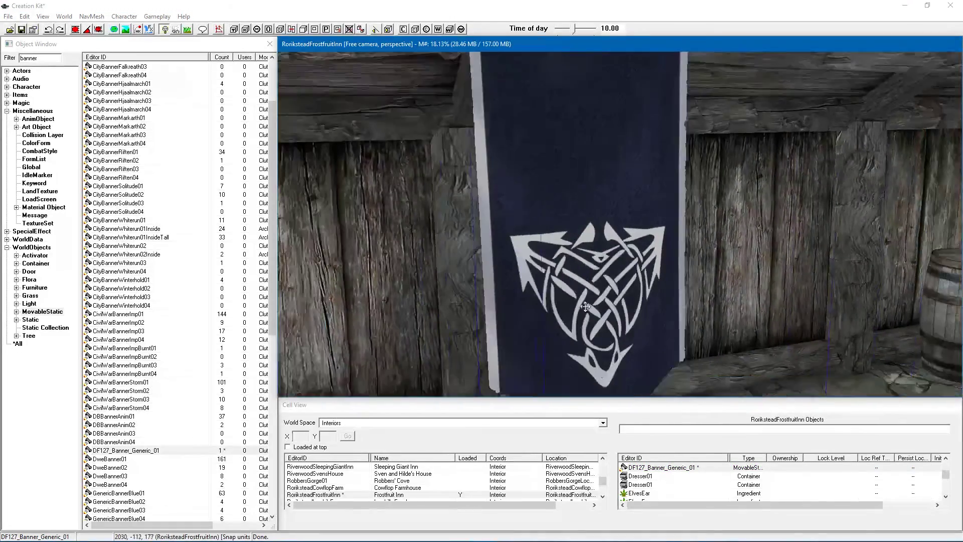
scroll(582, 304, "up", 1)
scroll(582, 305, "down", 5)
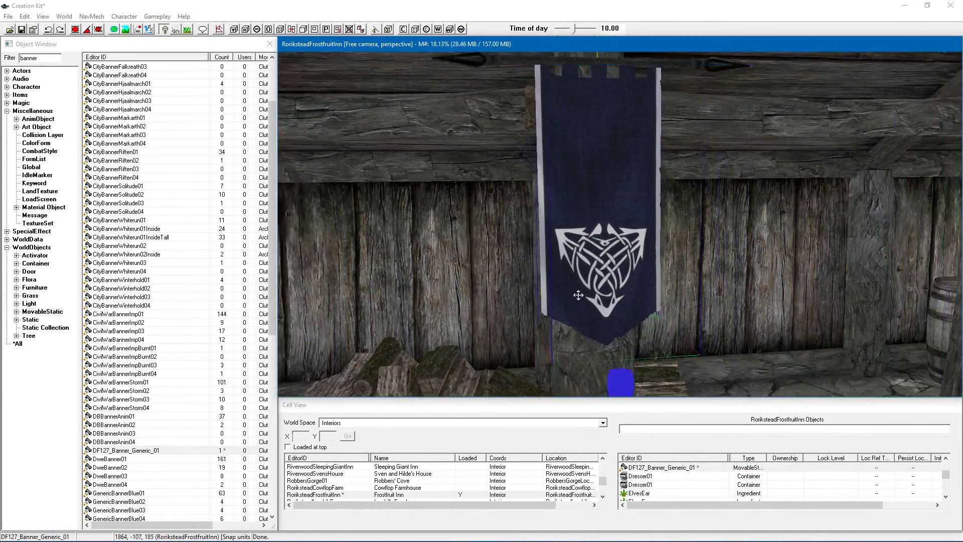
scroll(596, 298, "up", 1)
scroll(595, 298, "down", 5)
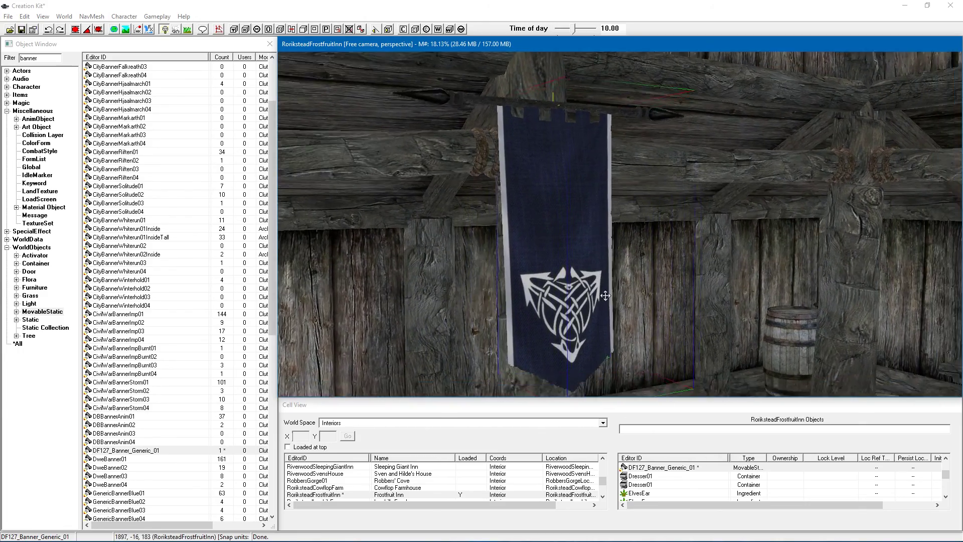
scroll(597, 288, "up", 3)
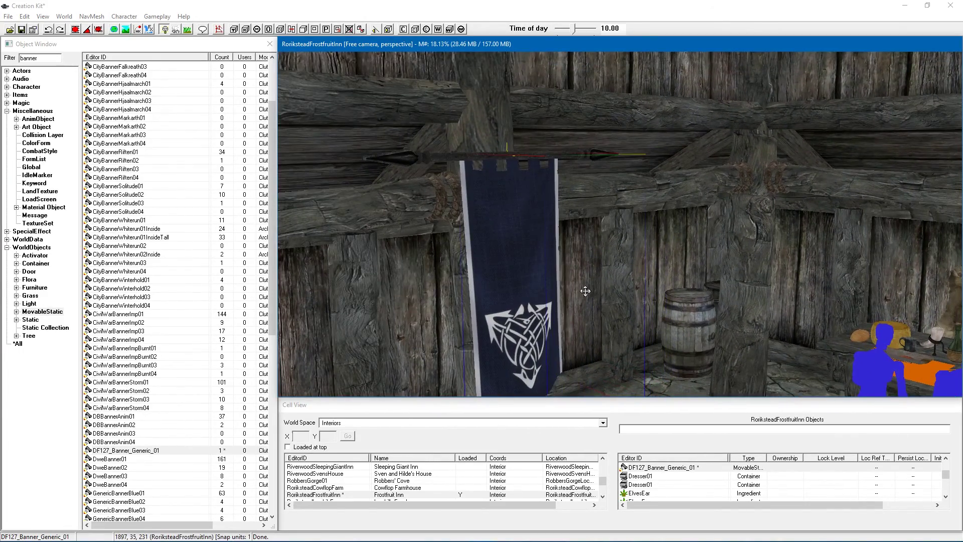
middle_click_drag(586, 291, 581, 272)
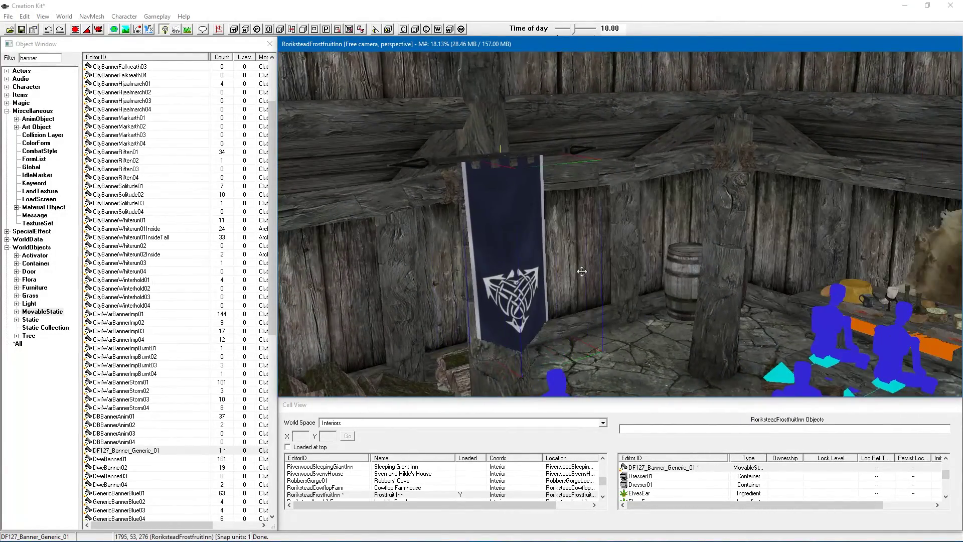